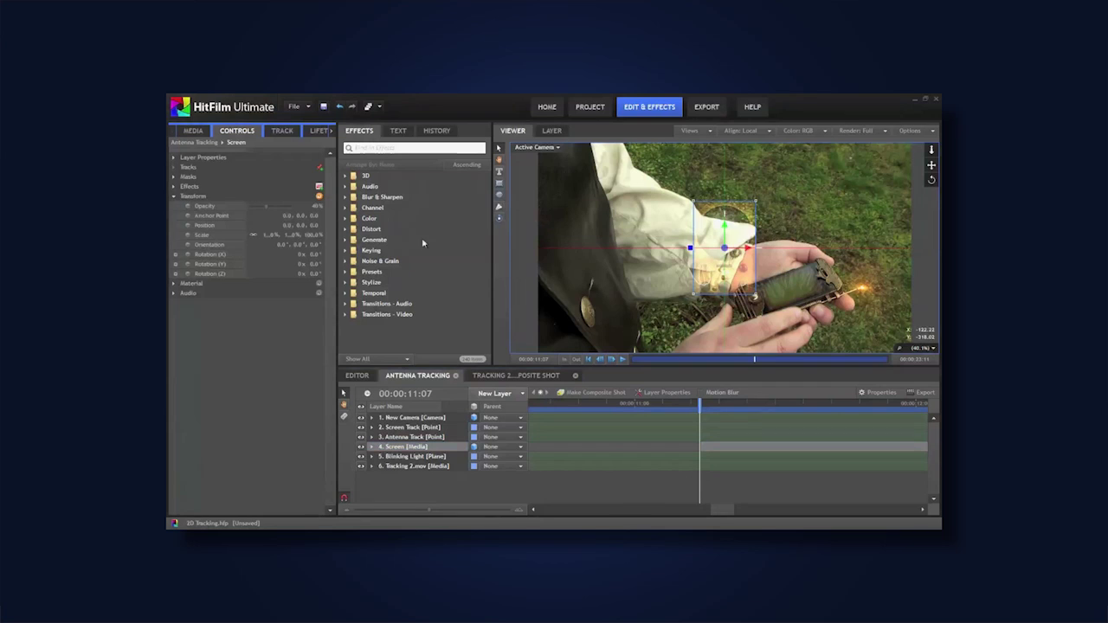
- Rotate the Screen layer in 3D to match the handheld device's tilt and move it over the device
left_click_drag(727, 251, 738, 273)
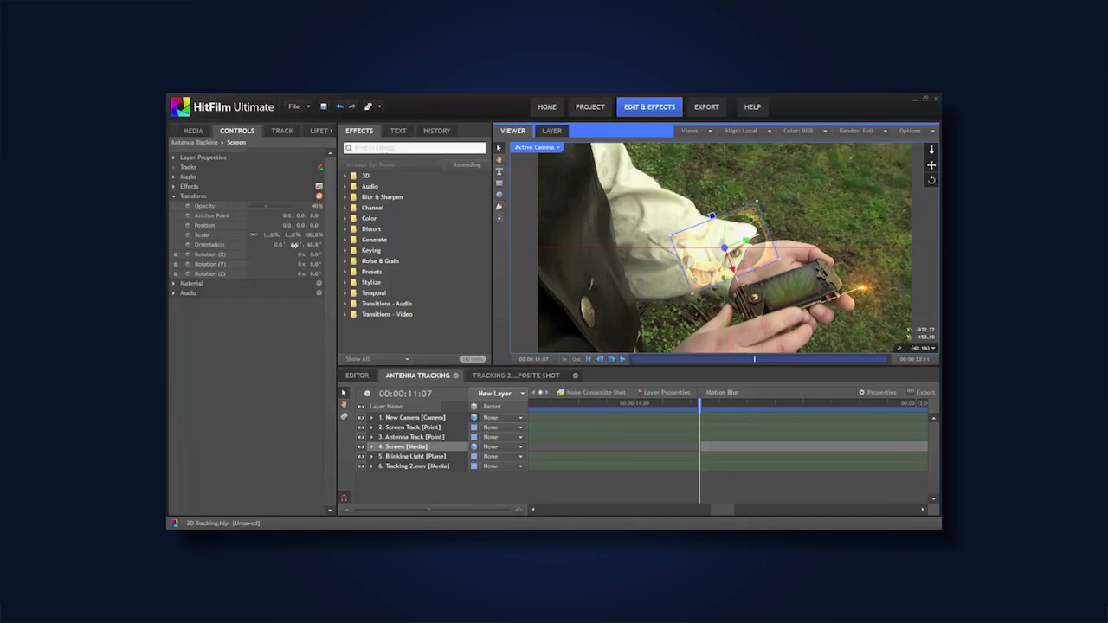
left_click_drag(289, 249, 311, 248)
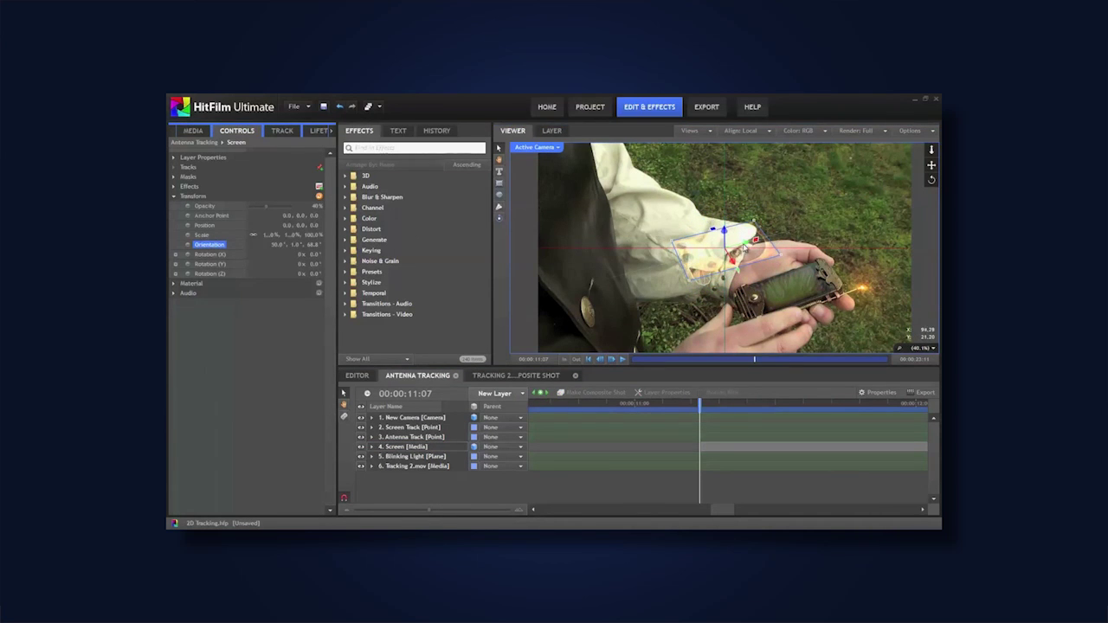
left_click_drag(785, 245, 800, 311)
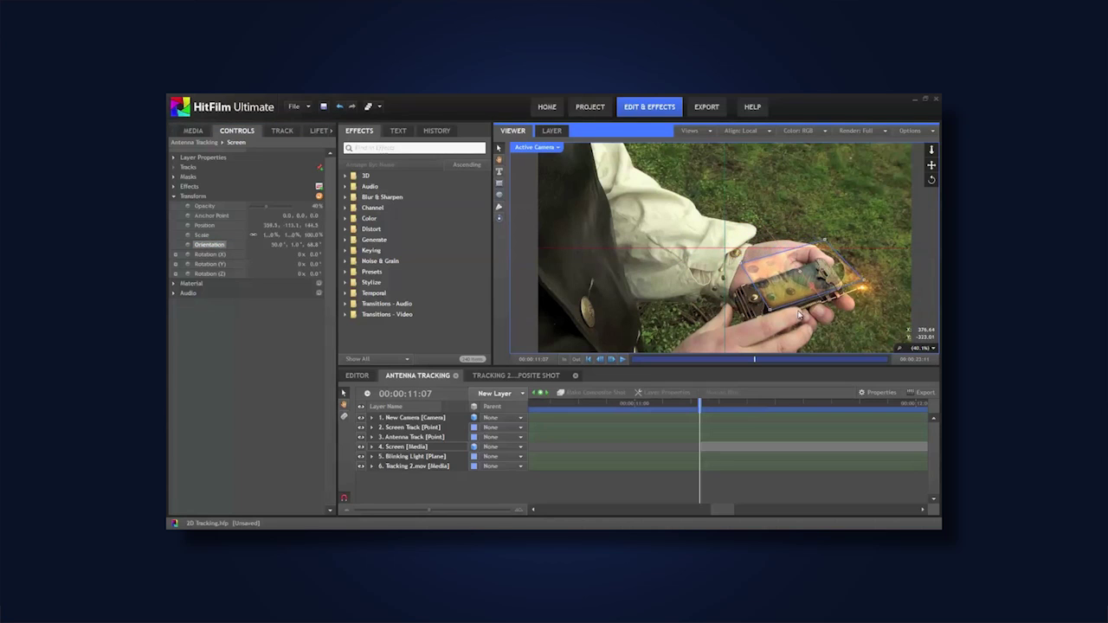
- Scale the Screen layer to 60% and fine-tune its position and orientation to fit the device's display
left_click(271, 236)
left_click_drag(271, 234, 268, 252)
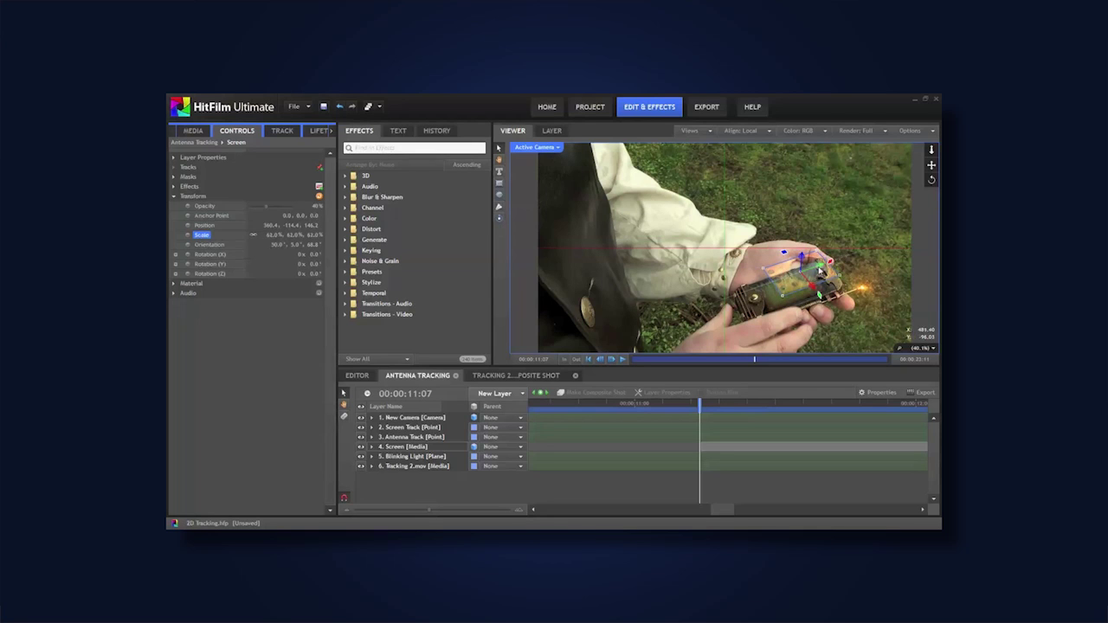
left_click_drag(820, 271, 797, 279)
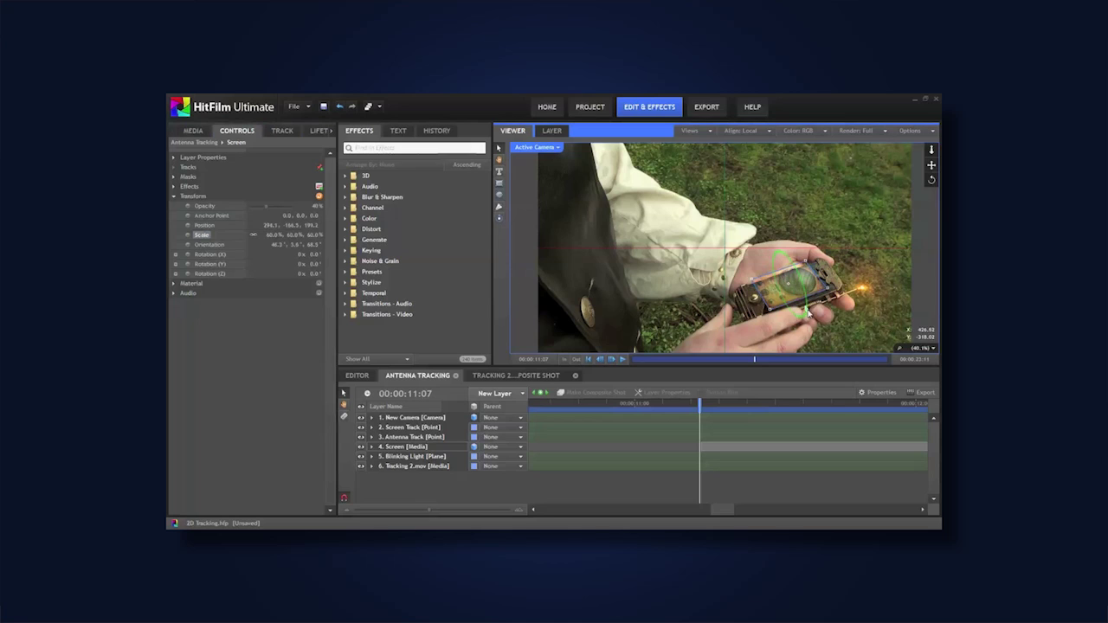
left_click_drag(800, 301, 805, 305)
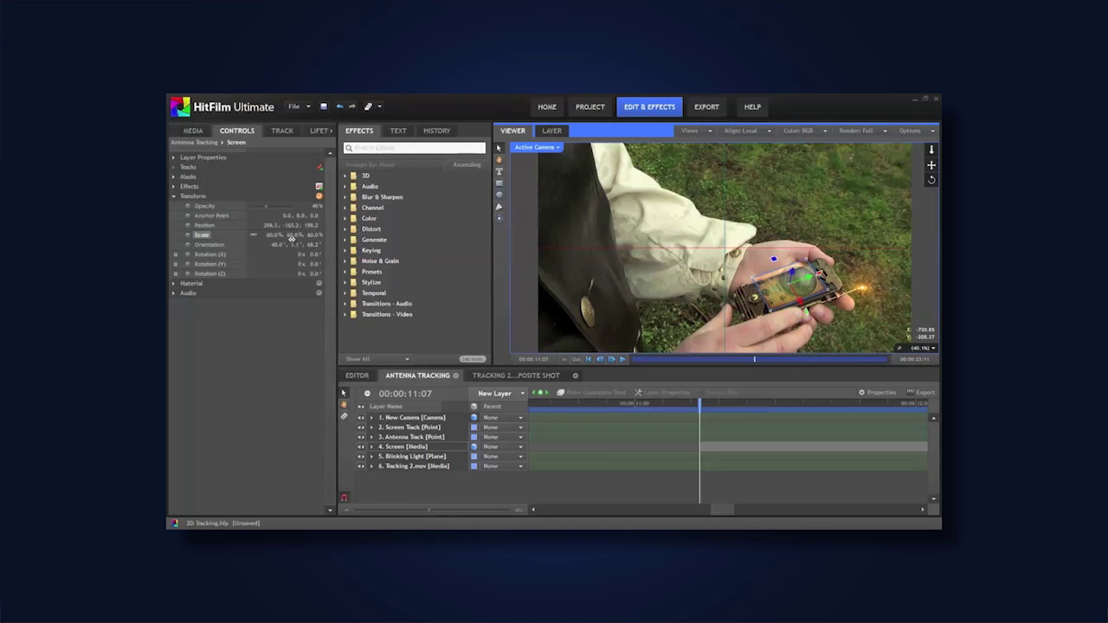
left_click(269, 235)
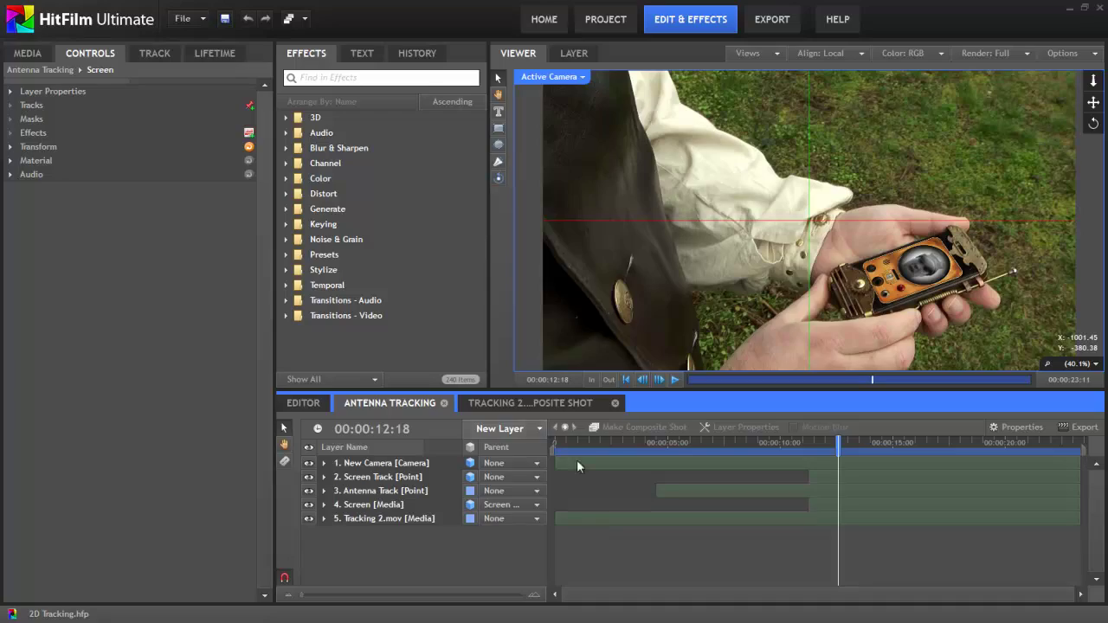
- Create a black 1920 x 1080 plane layer named Blinking Light in the Antenna Tracking composite shot
left_click(510, 429)
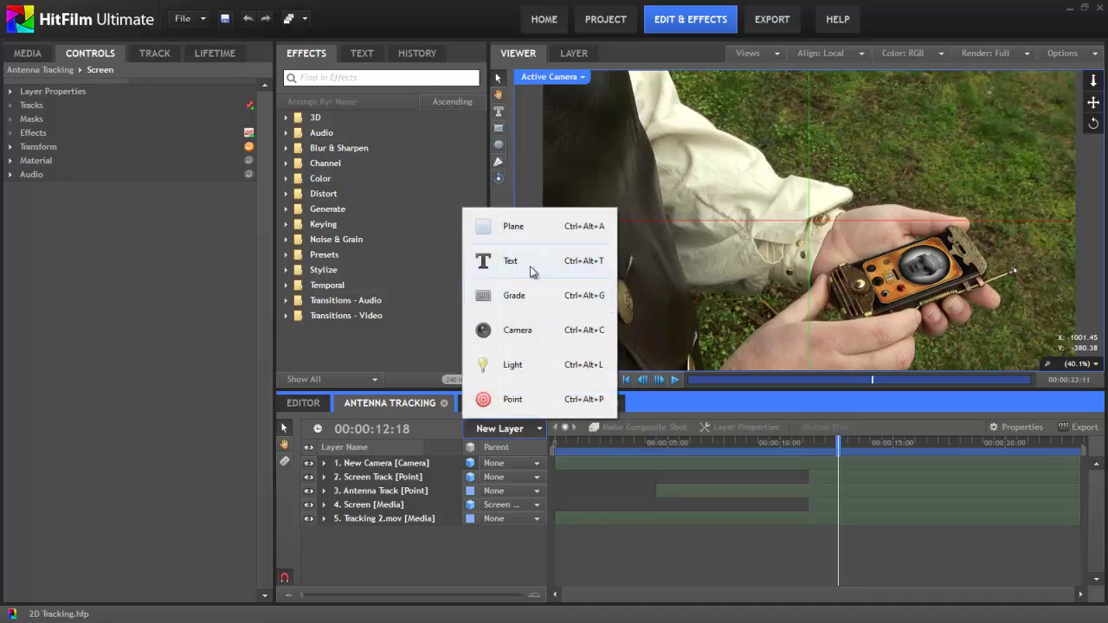
left_click(523, 229)
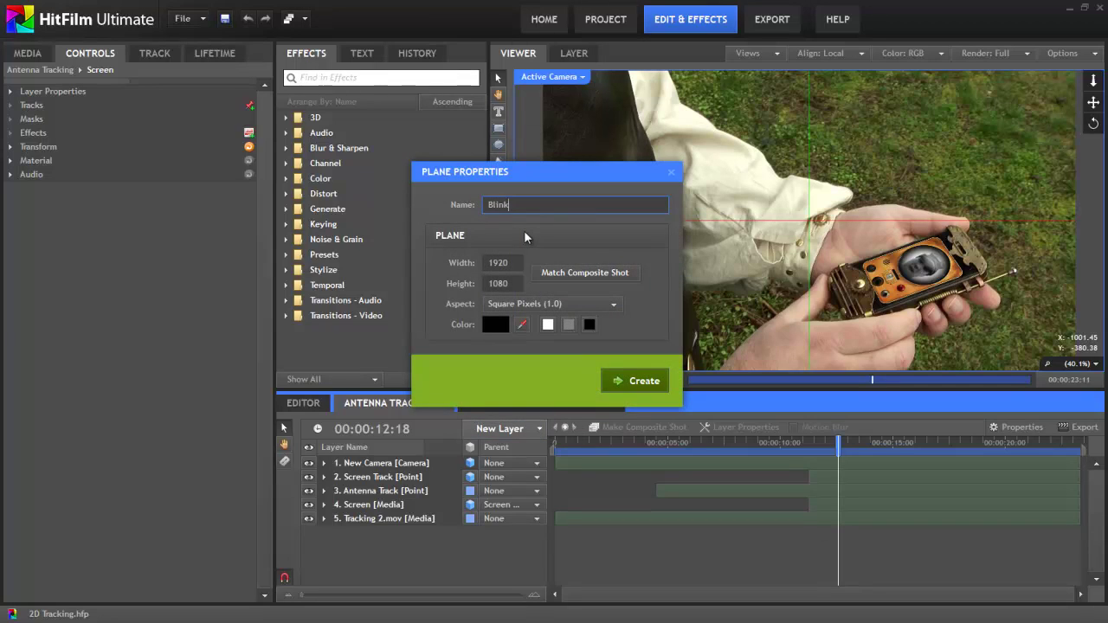
type("Blinking Light")
left_click(647, 377)
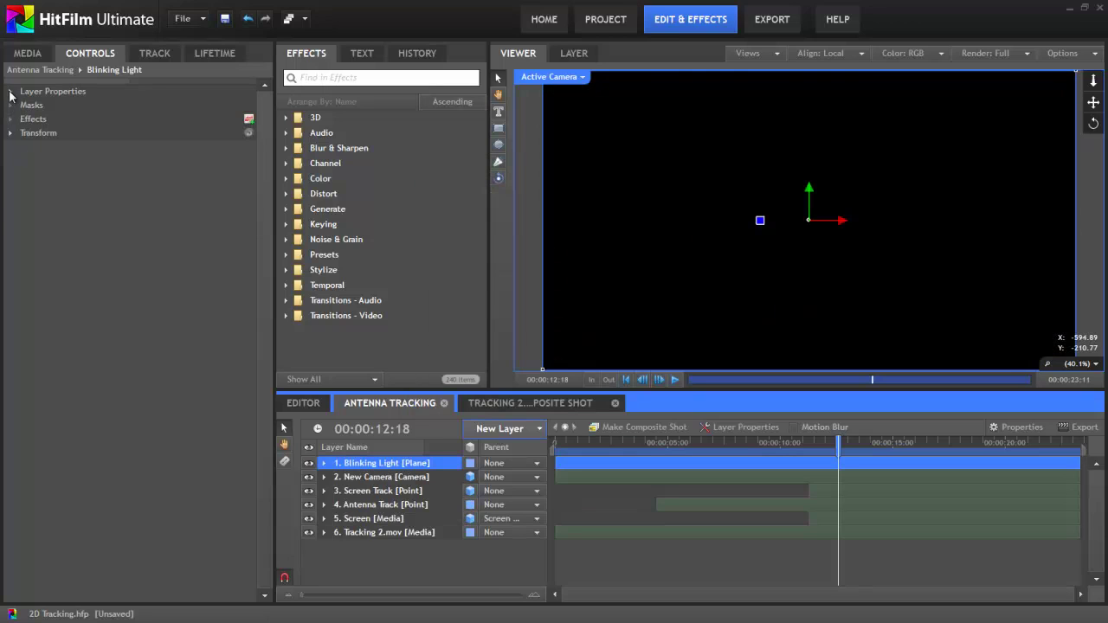
- Set the Blinking Light layer's blend mode to Add
left_click(11, 92)
left_click(245, 147)
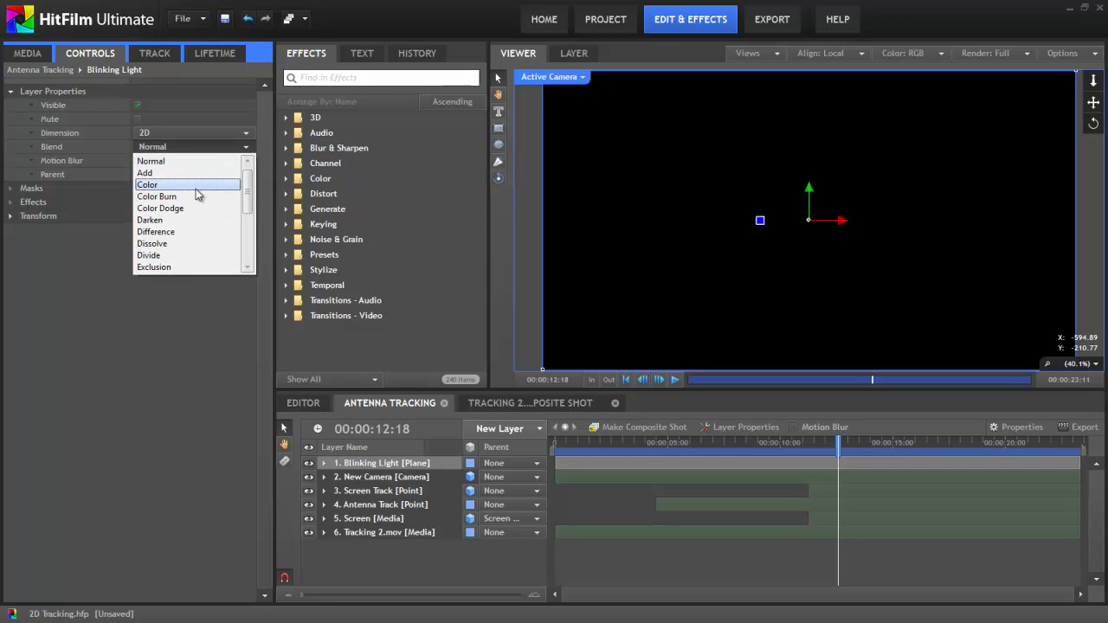
left_click(190, 174)
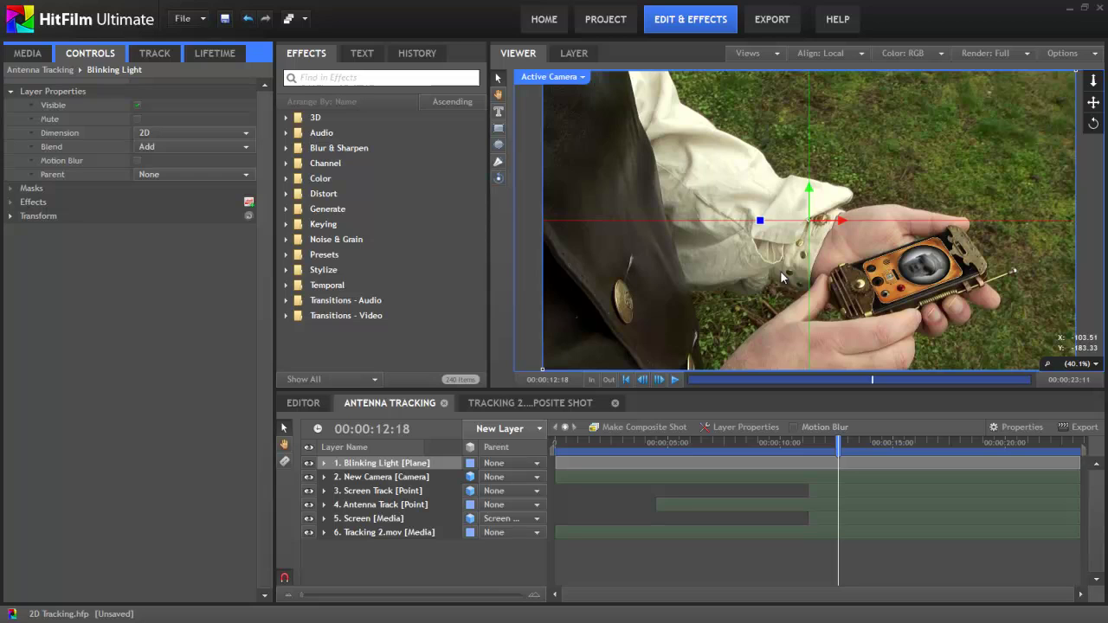
- Apply the Light Flares effect to the Blinking Light plane with the flare type Golden artifacts
left_click(286, 208)
scroll(365, 315, "down", 4)
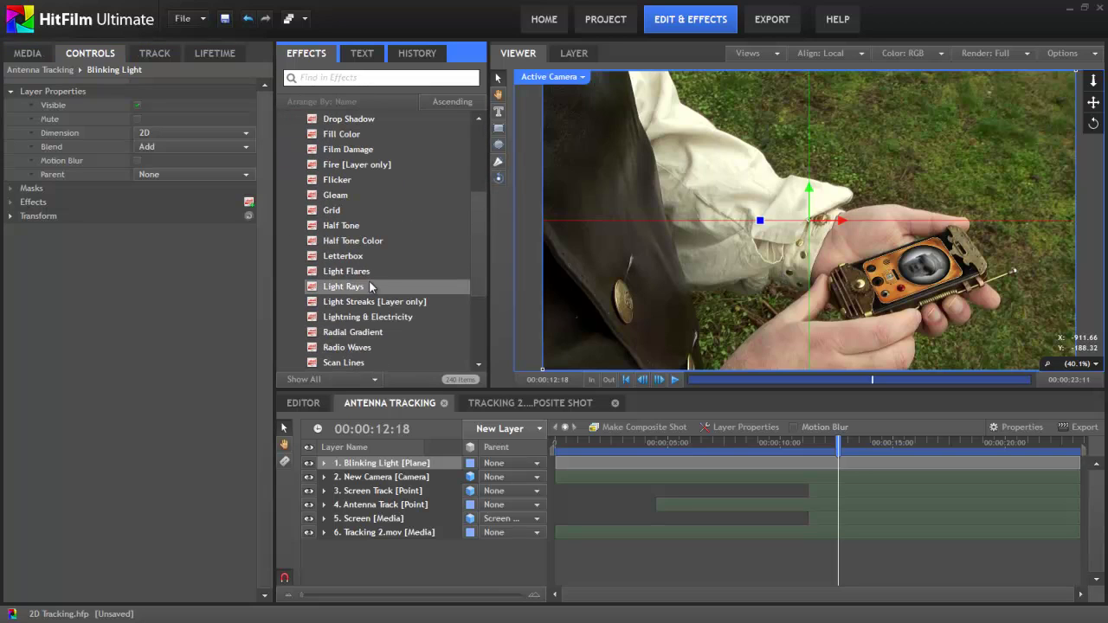
left_click_drag(380, 272, 365, 463)
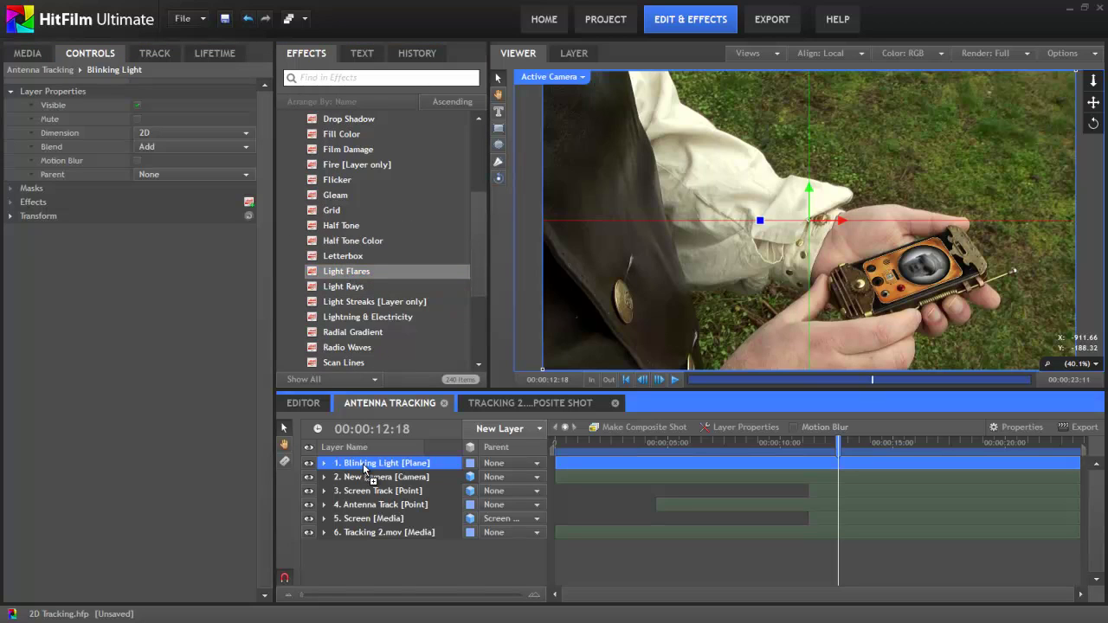
left_click(24, 217)
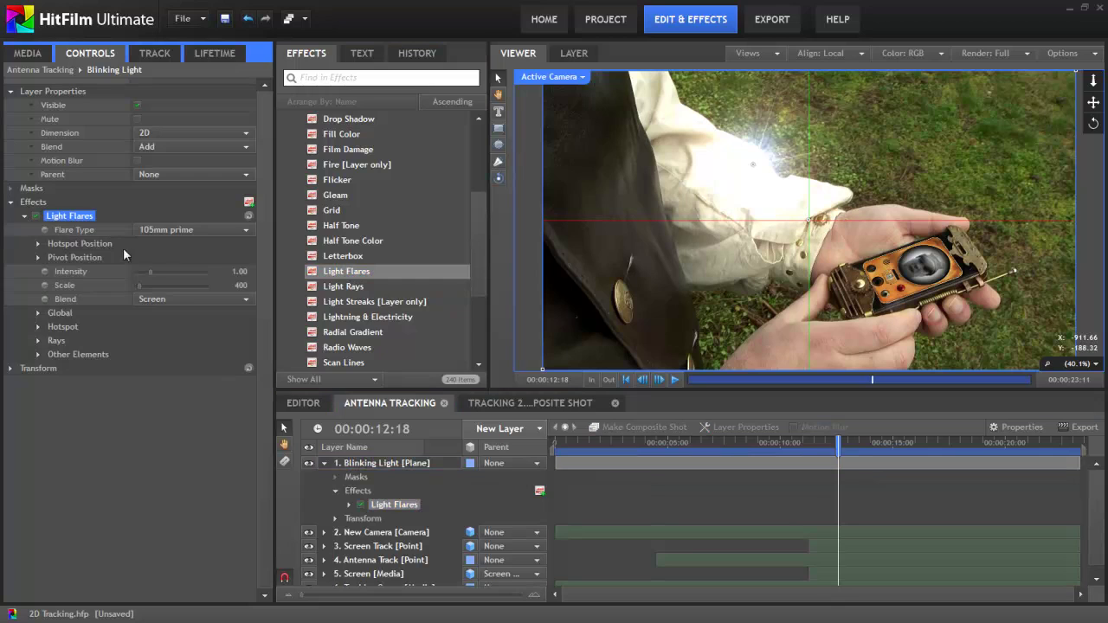
left_click(192, 230)
scroll(203, 276, "down", 6)
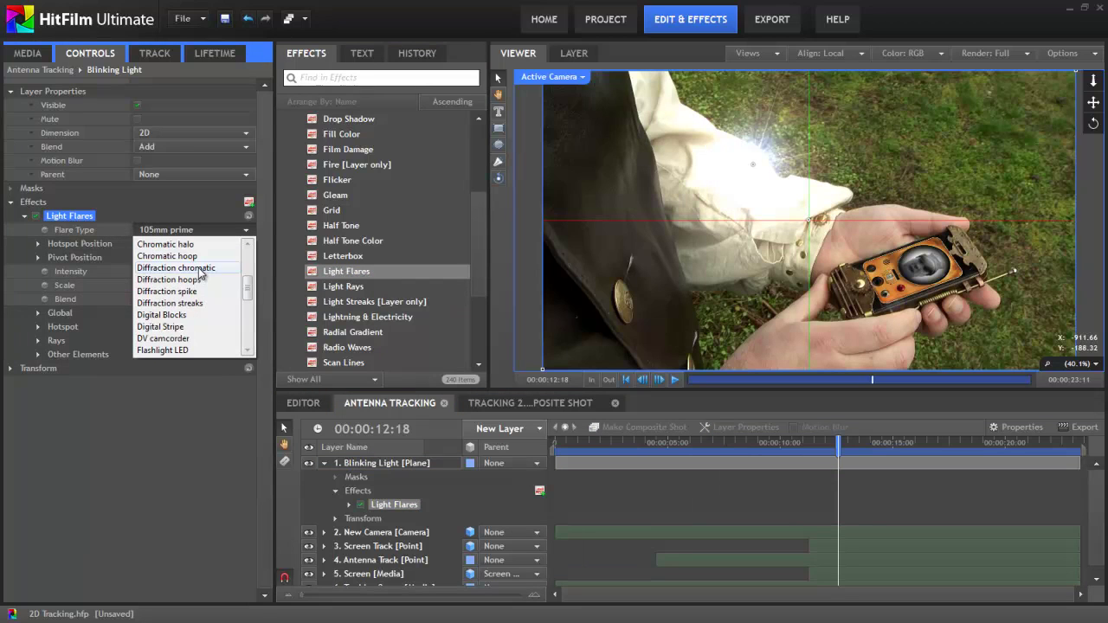
left_click(193, 267)
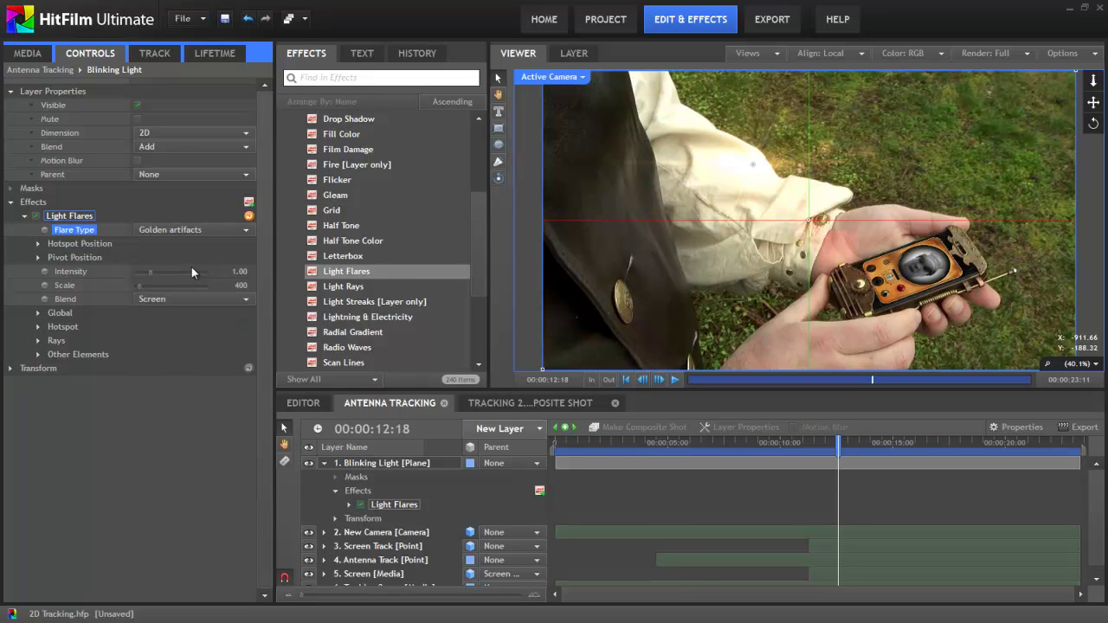
- Attach the flare's hotspot position to the Antenna Track layer and set its center to 0, 0
left_click(11, 90)
left_click(38, 161)
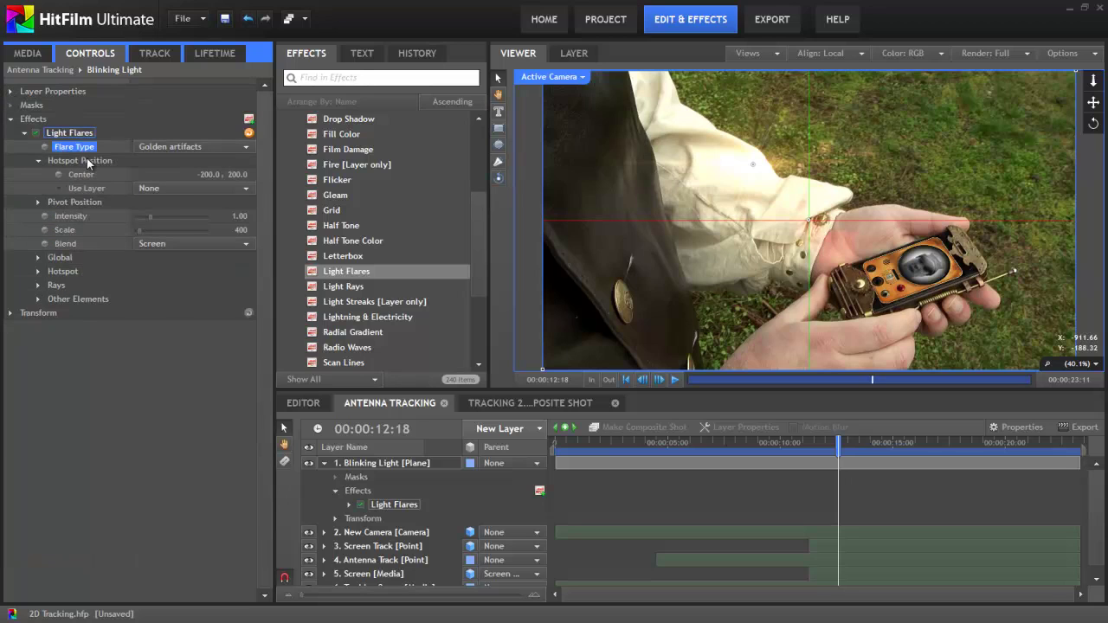
left_click(192, 188)
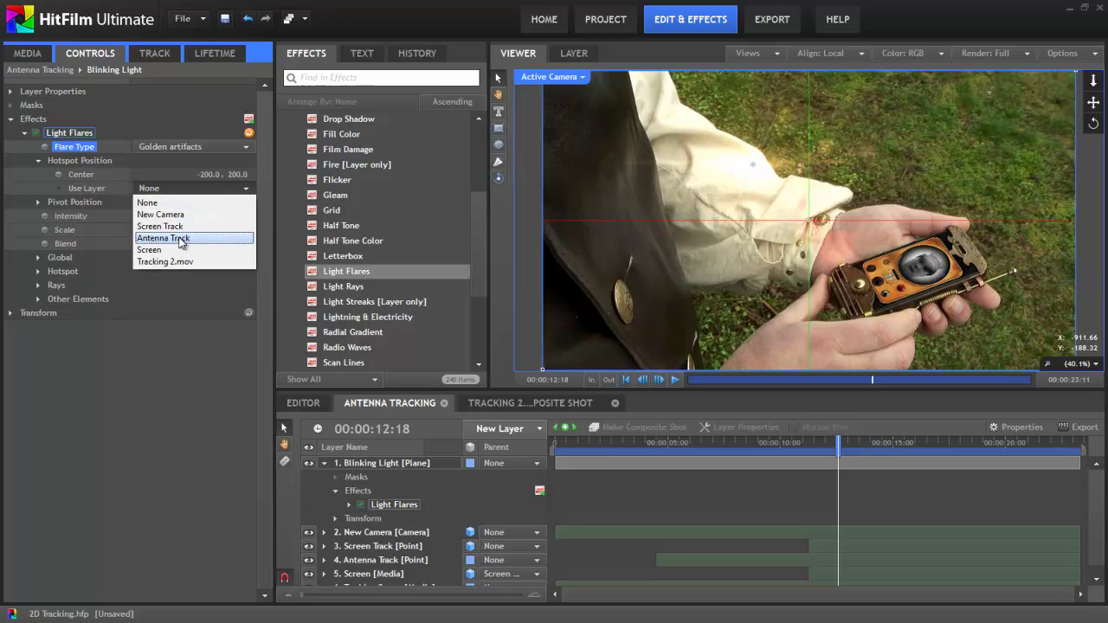
left_click(178, 238)
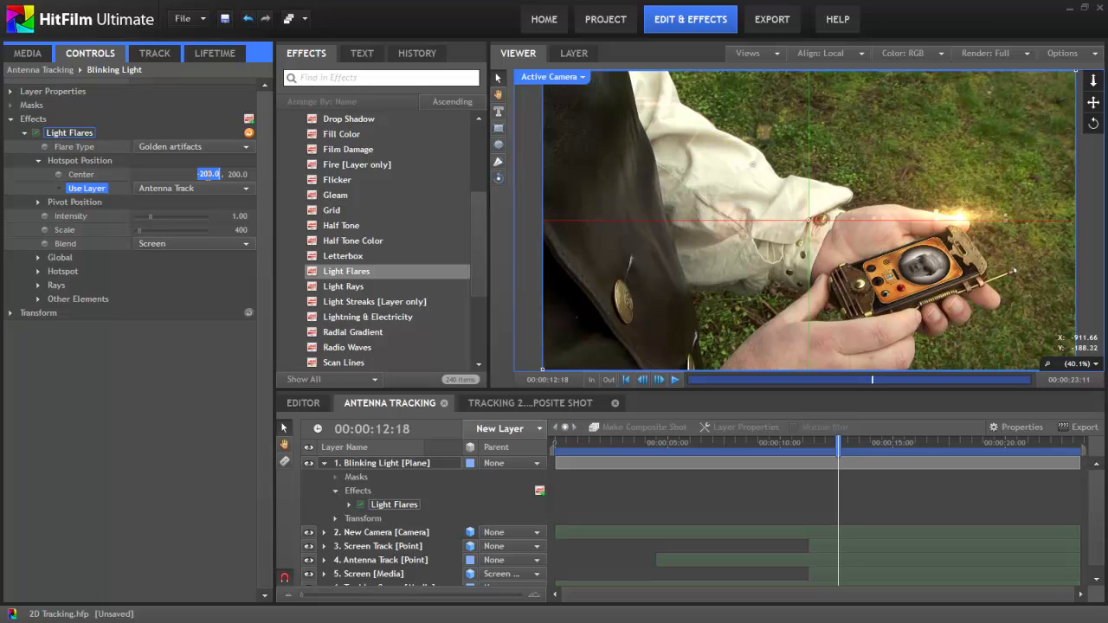
type("0")
key("Tab")
type("0")
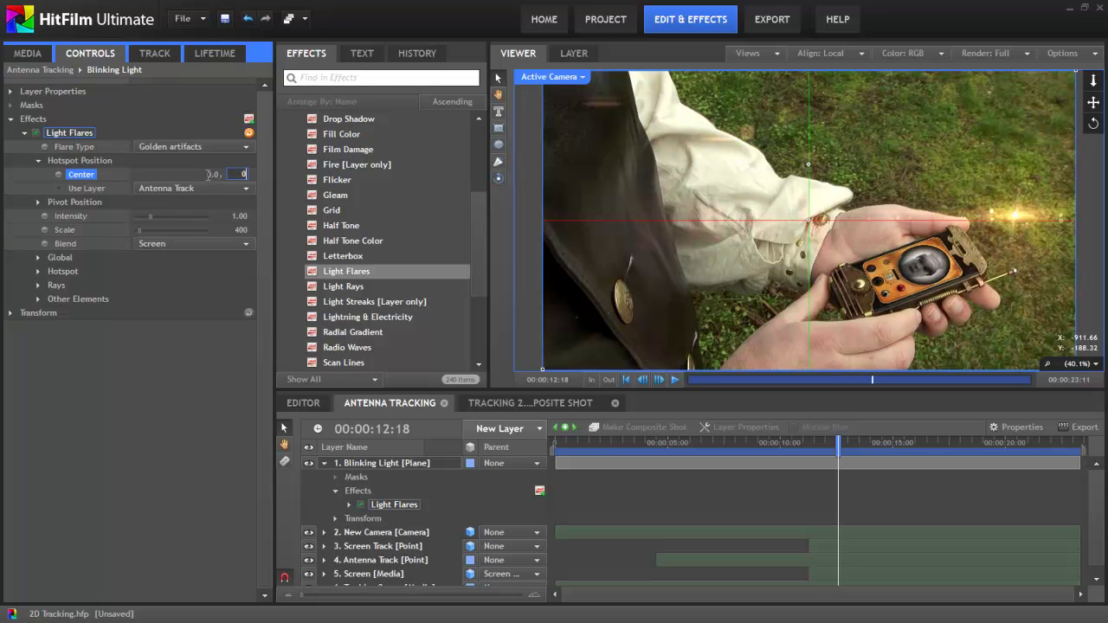
key("Return")
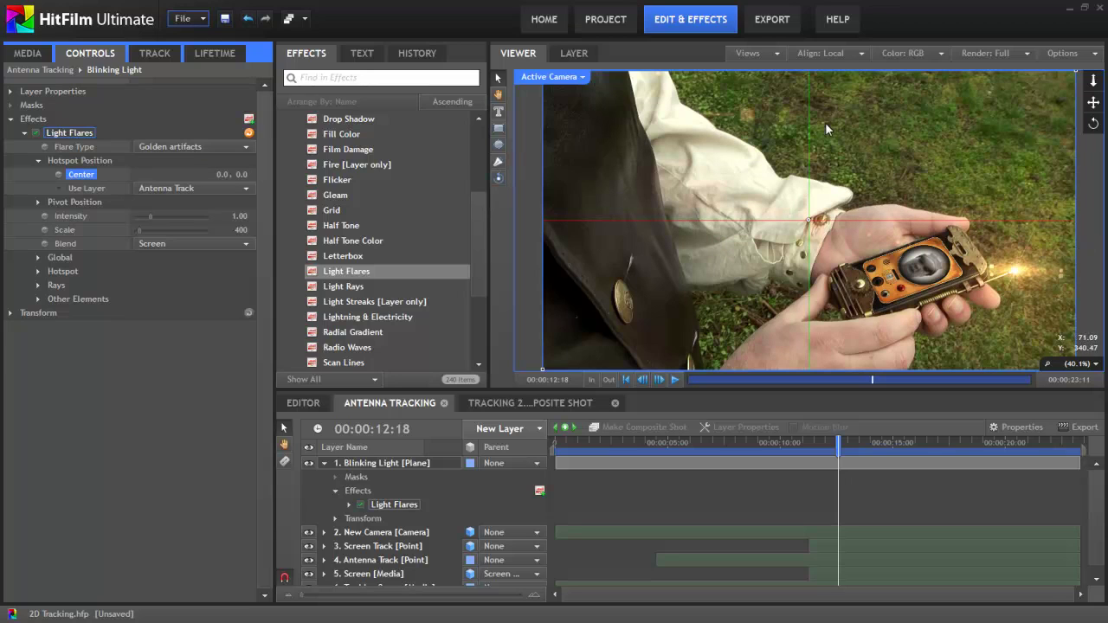
- Set the flare's Rays quantity scale to 0.00 and its Other Elements brightness to 0.00
left_click(37, 285)
left_click_drag(144, 313, 136, 314)
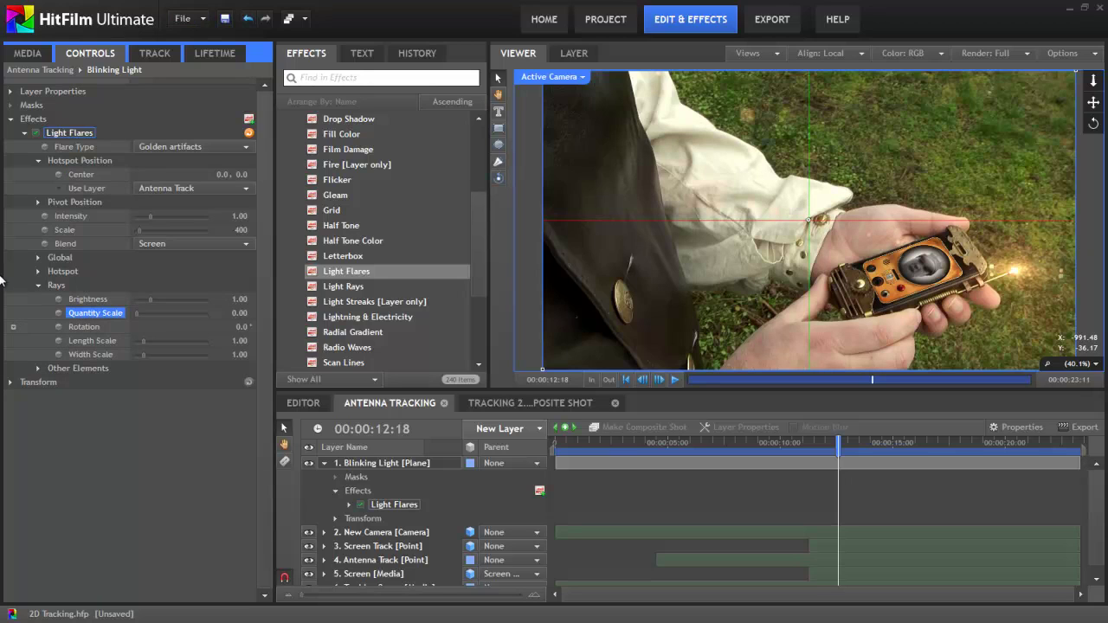
left_click(38, 285)
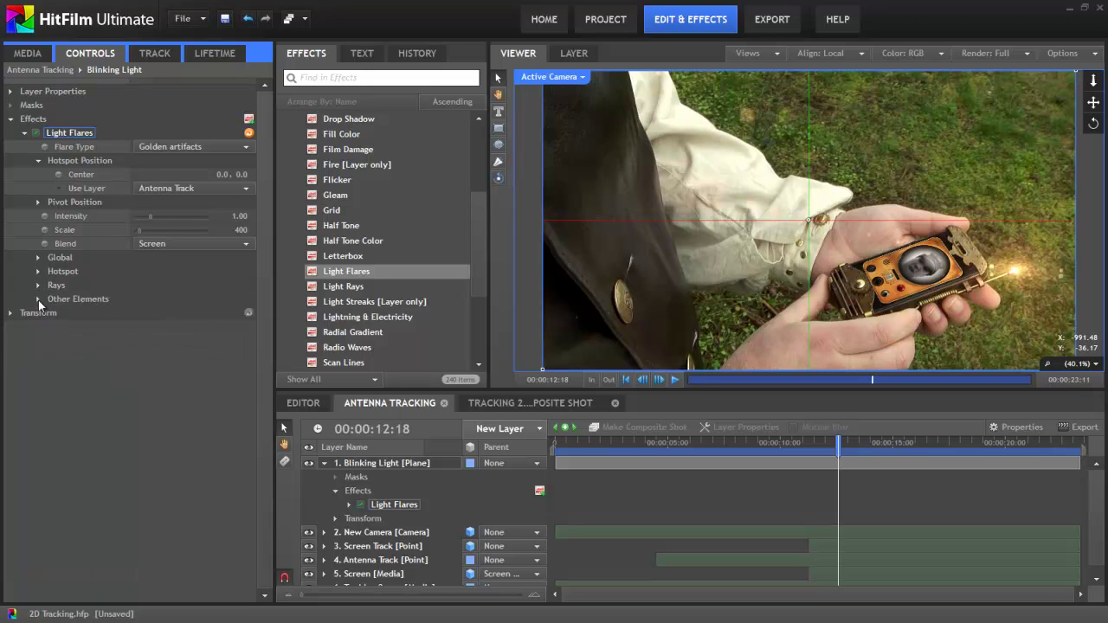
left_click(38, 300)
left_click_drag(150, 317, 136, 315)
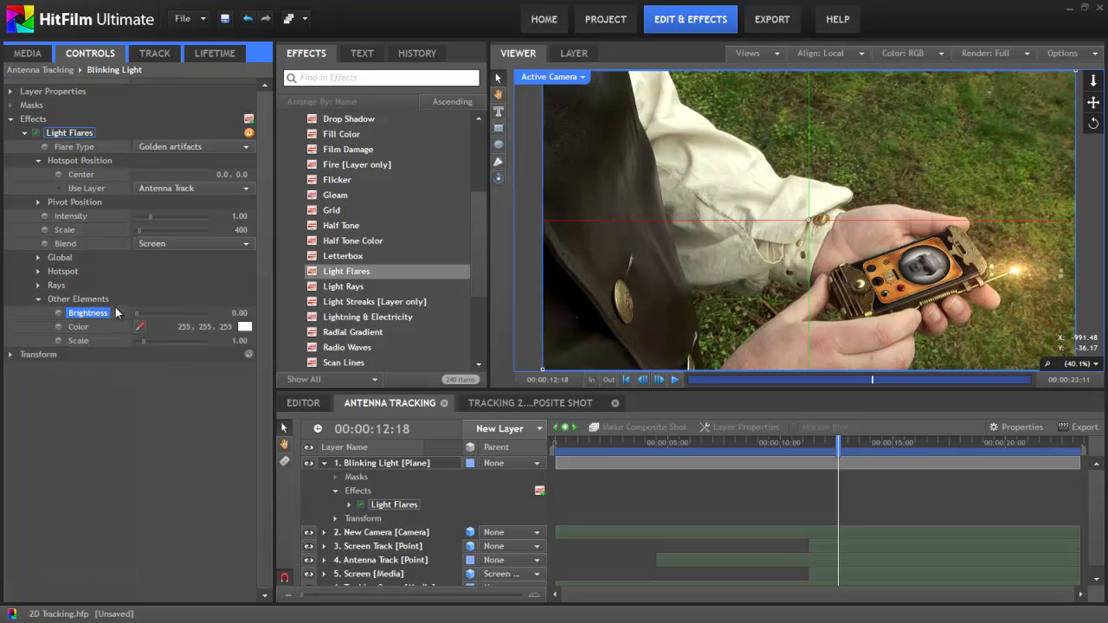
left_click(38, 299)
- Set the flare's Hotspot scale to 0.40 and adjust its Global settings for a more orange glow
left_click(38, 271)
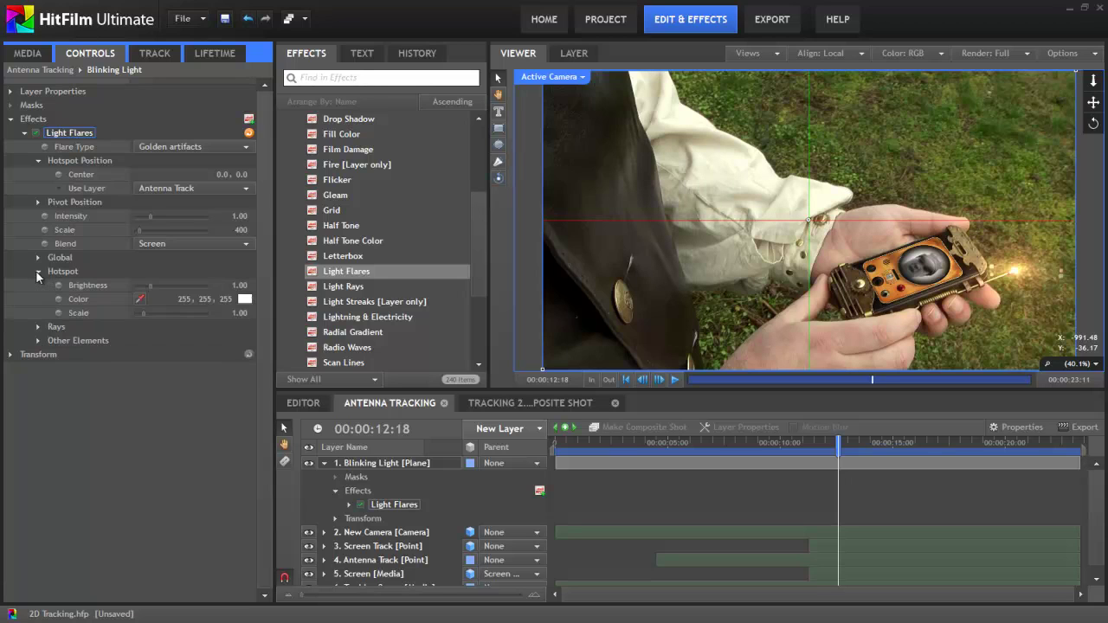
left_click_drag(142, 316, 139, 319)
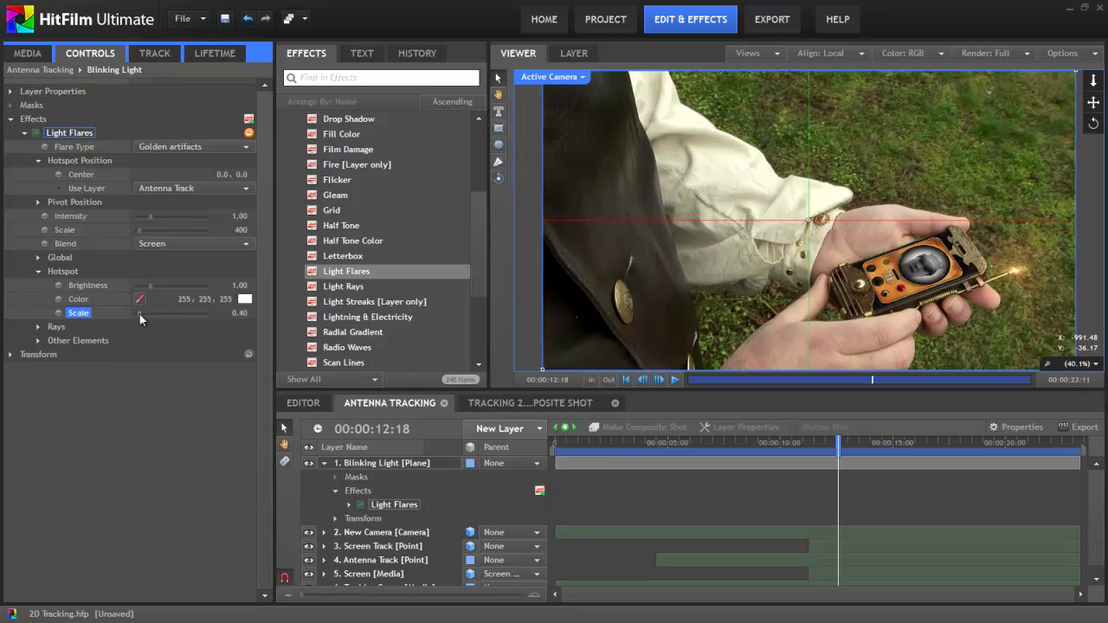
left_click(38, 271)
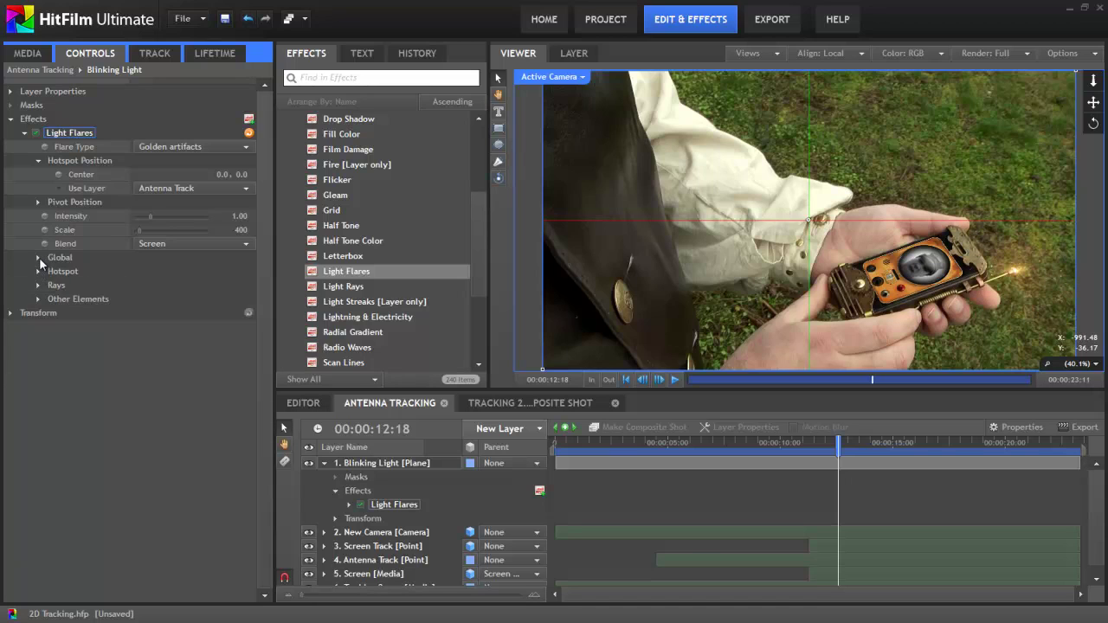
left_click(39, 257)
left_click_drag(171, 300, 181, 296)
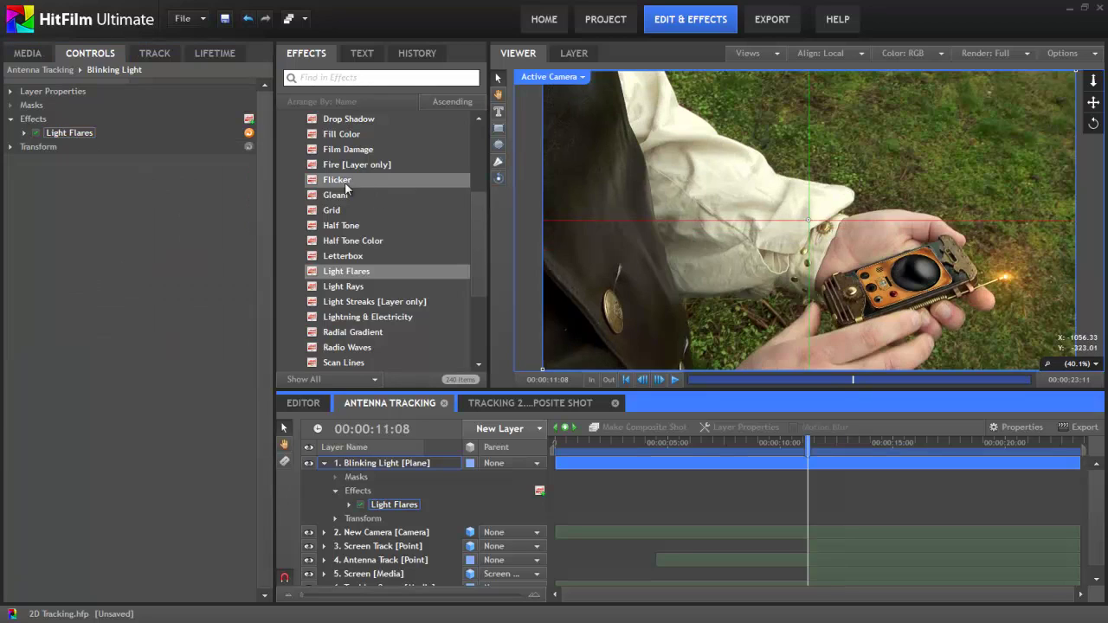
- Apply the Flicker effect to the Blinking Light layer after Light Flares, with randomness 0.00 and amplitude 1.20
left_click_drag(346, 181, 376, 516)
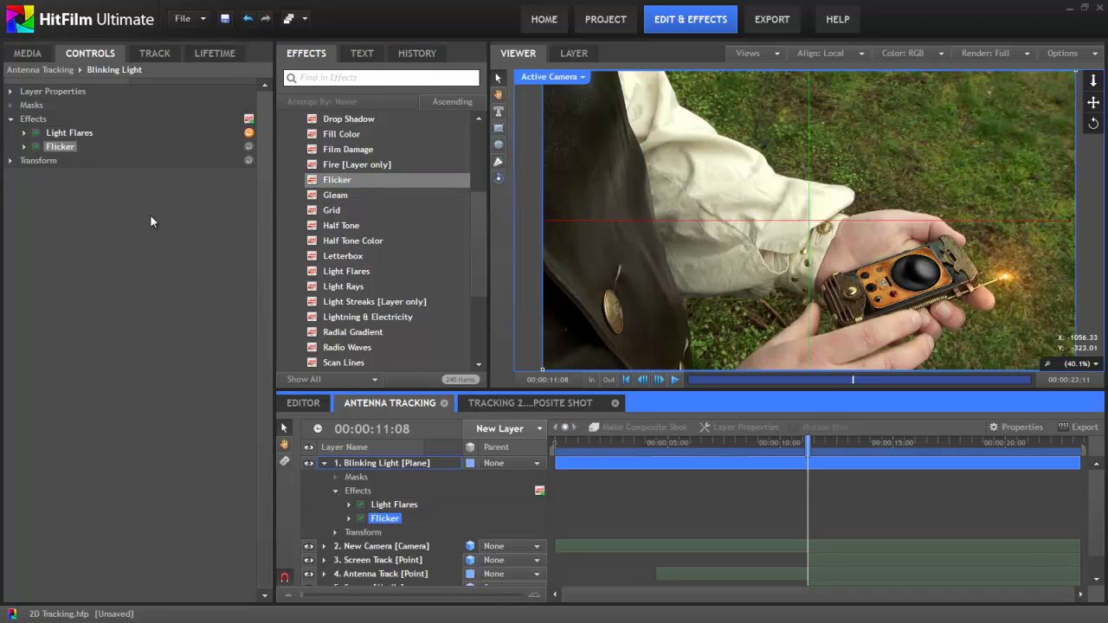
left_click(24, 147)
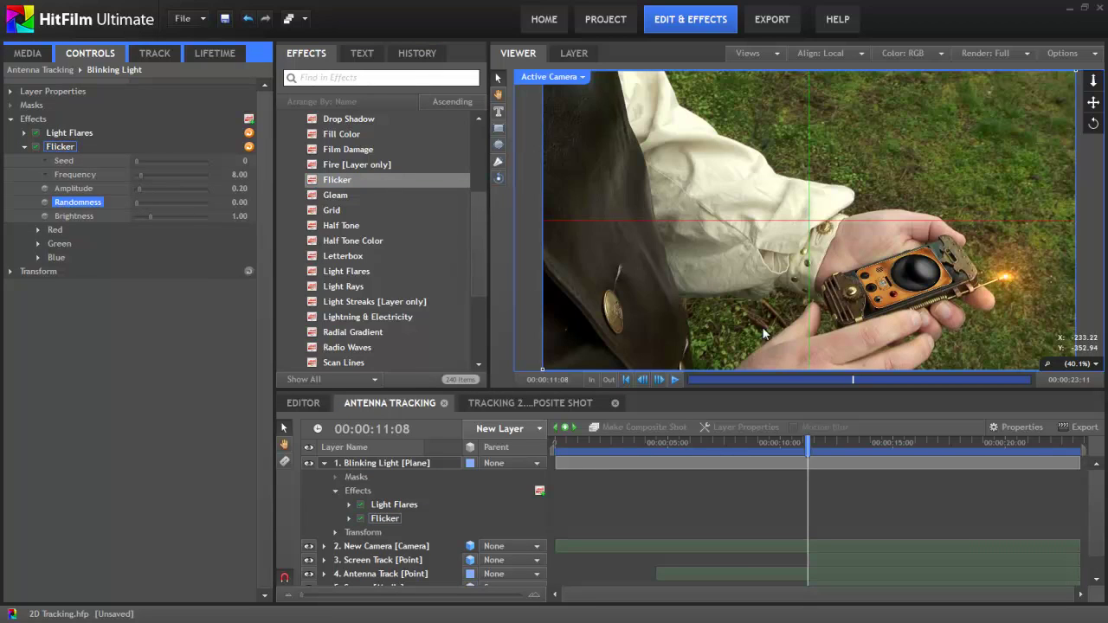
left_click_drag(807, 442, 839, 442)
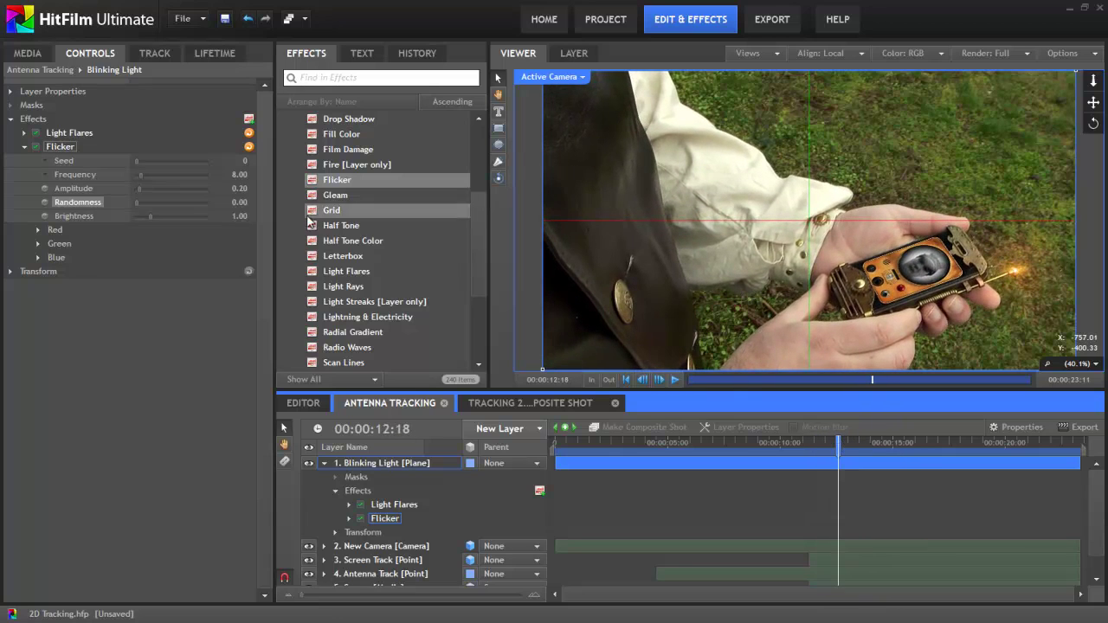
left_click_drag(141, 194, 173, 201)
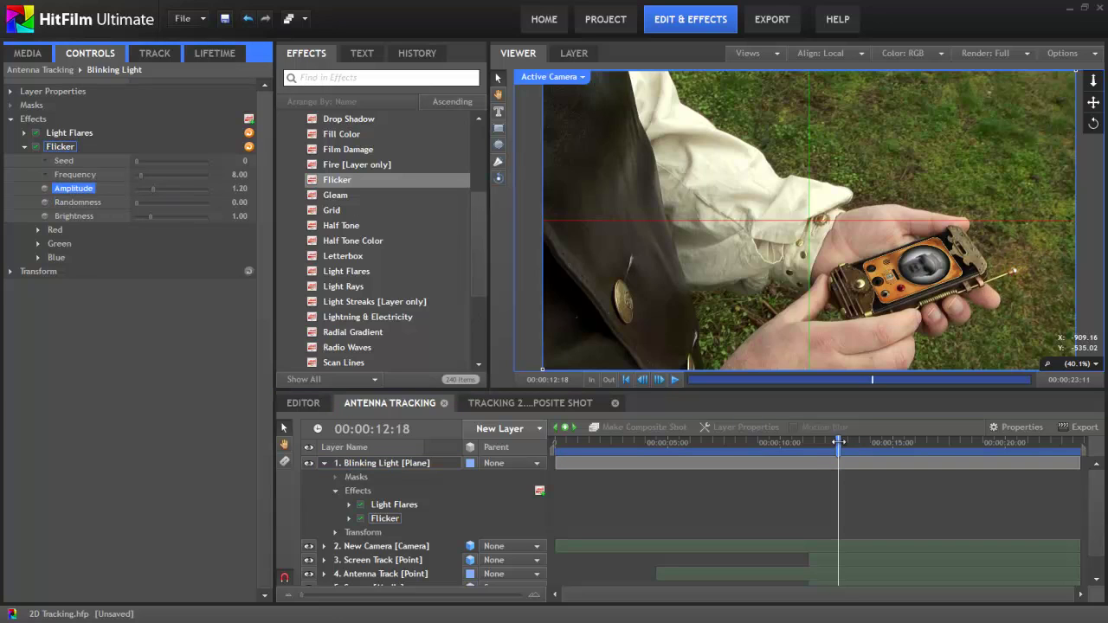
- Play back the composite shot from 00:00:12:03 to check the blinking of the antenna light
mouse_move(838, 442)
left_mouse_down()
mouse_move(825, 443)
mouse_move(850, 442)
mouse_move(826, 442)
left_mouse_up()
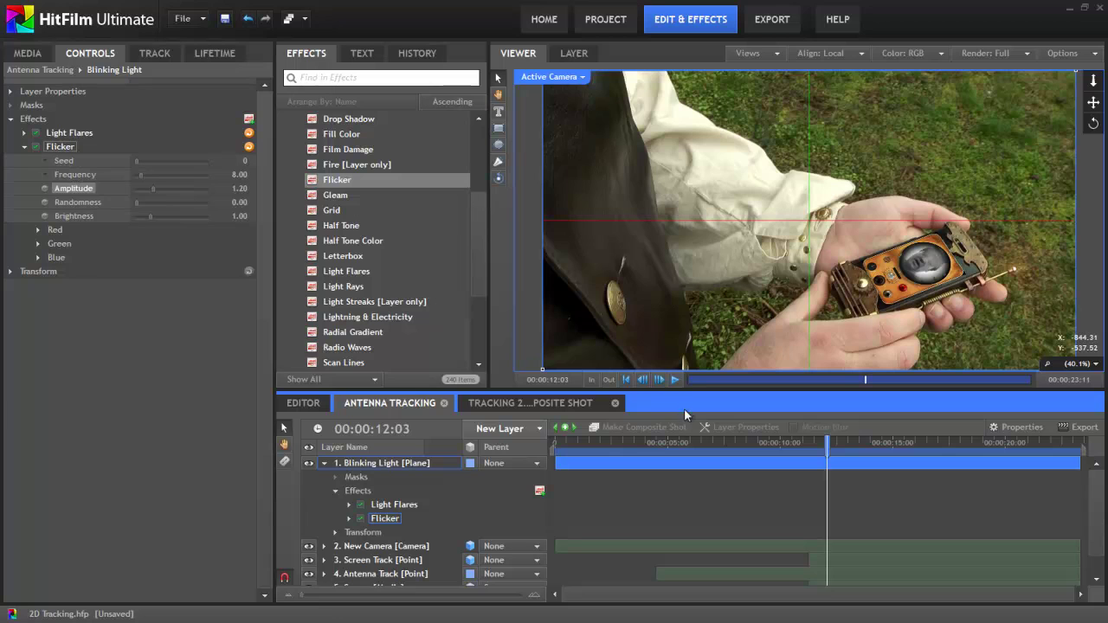
left_click(674, 380)
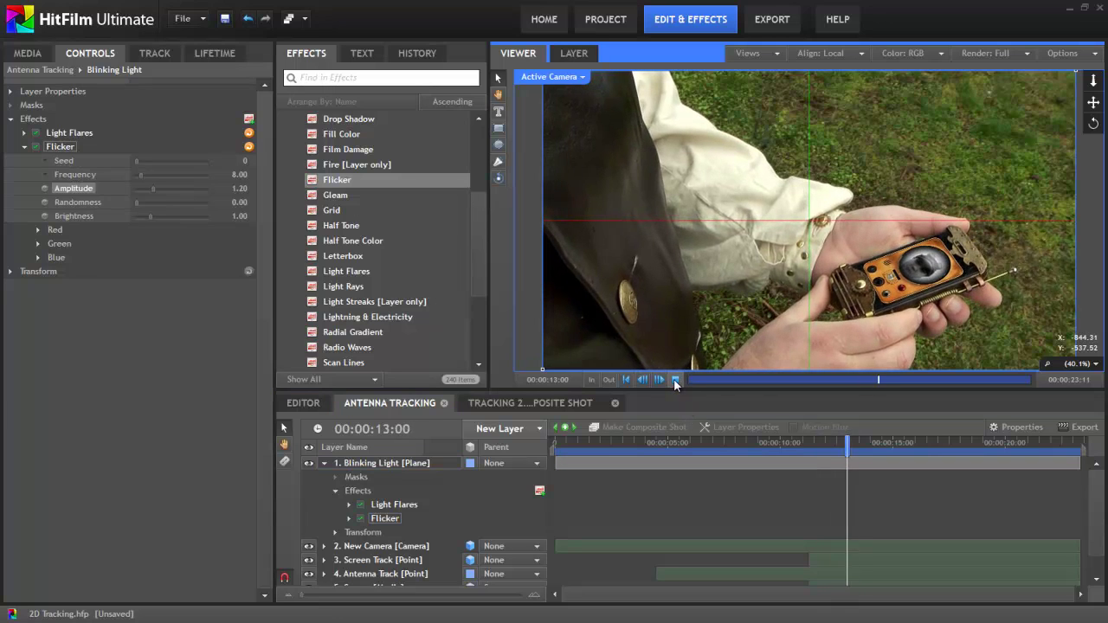
- Stop the playback and set the Blinking Light layer's Flicker frequency to 2.40
left_click(674, 380)
left_click(140, 177)
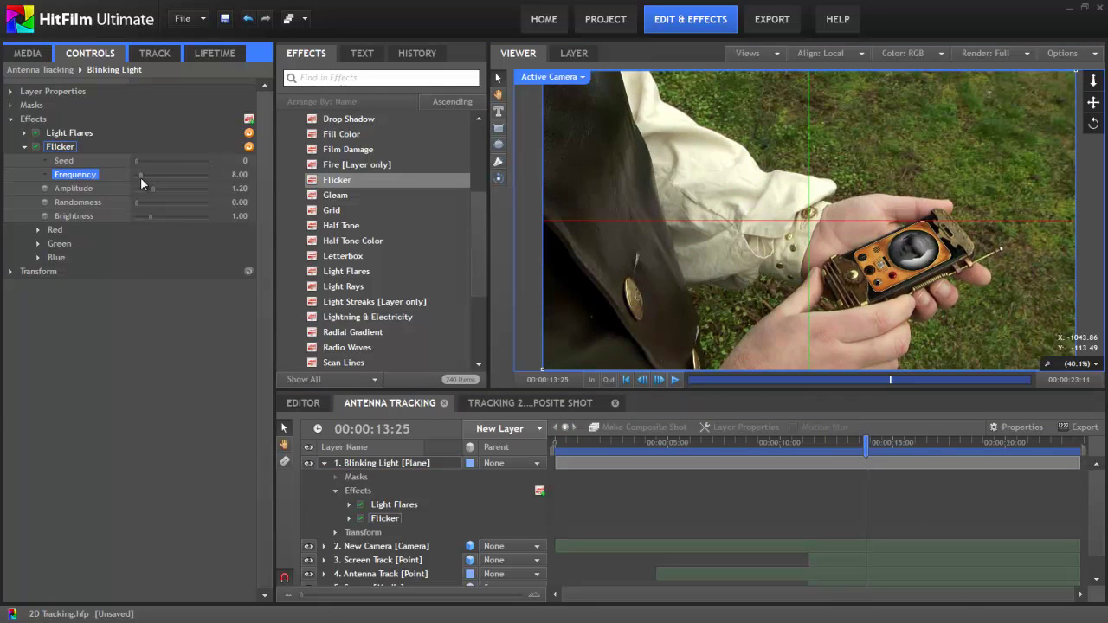
left_click_drag(140, 174, 137, 174)
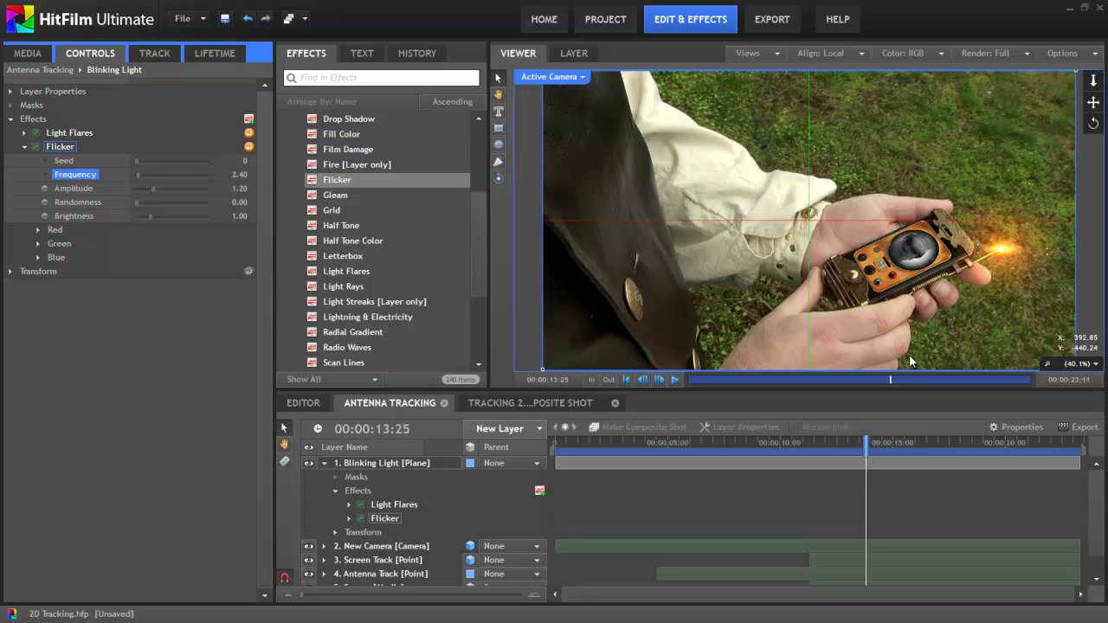
- Trim the start of the Blinking Light layer to 00:00:04:16 and play back the shot from 00:00:03:13
left_click_drag(797, 444, 654, 462)
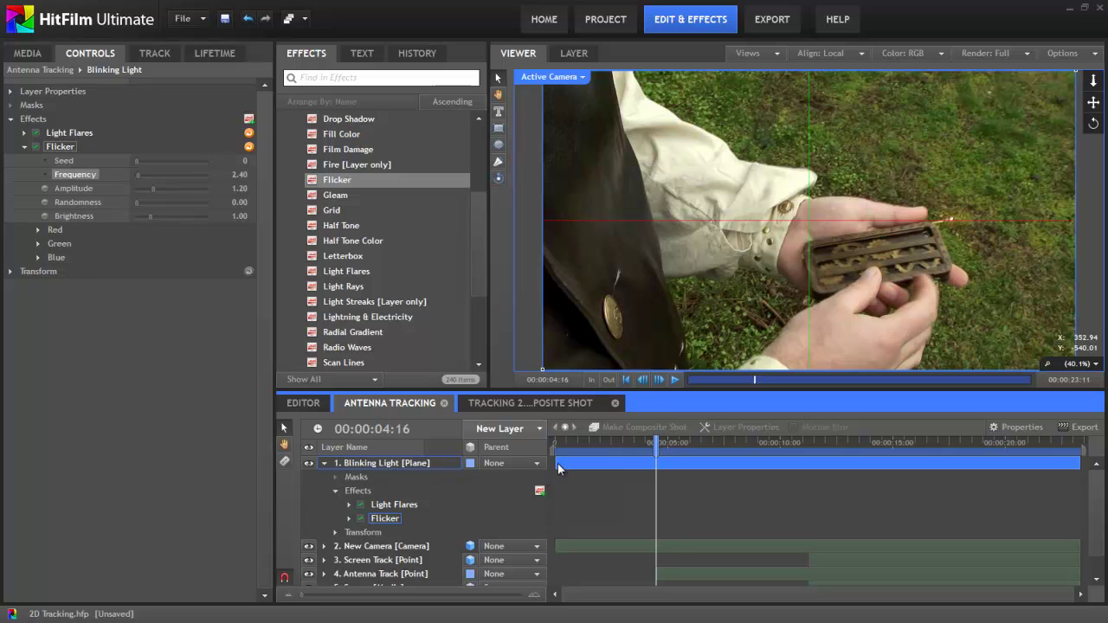
left_click_drag(554, 463, 632, 442)
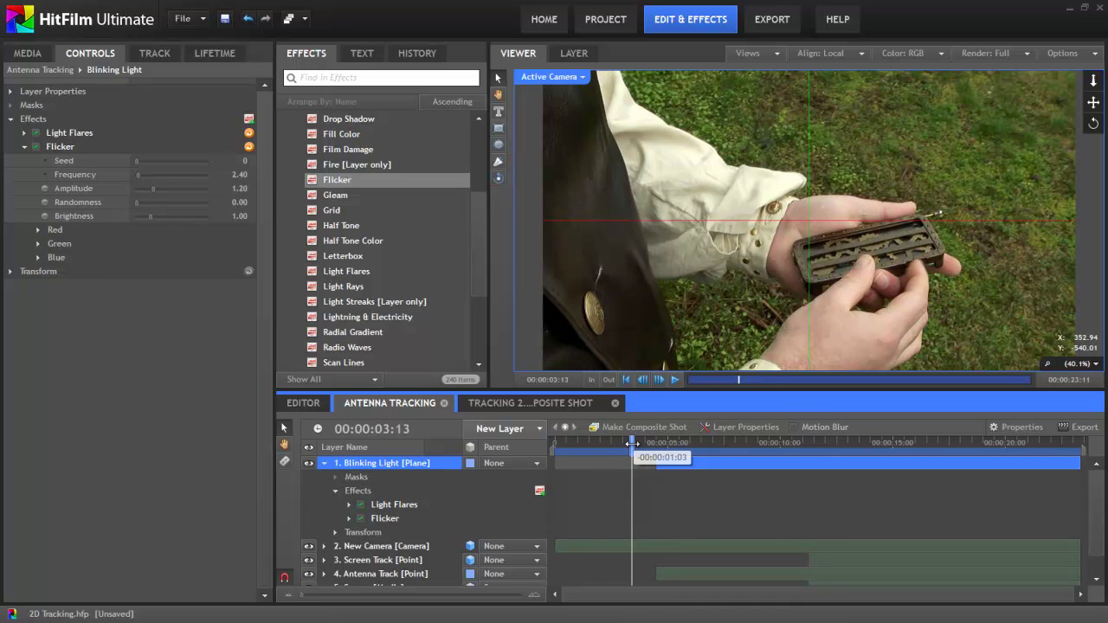
left_click(675, 379)
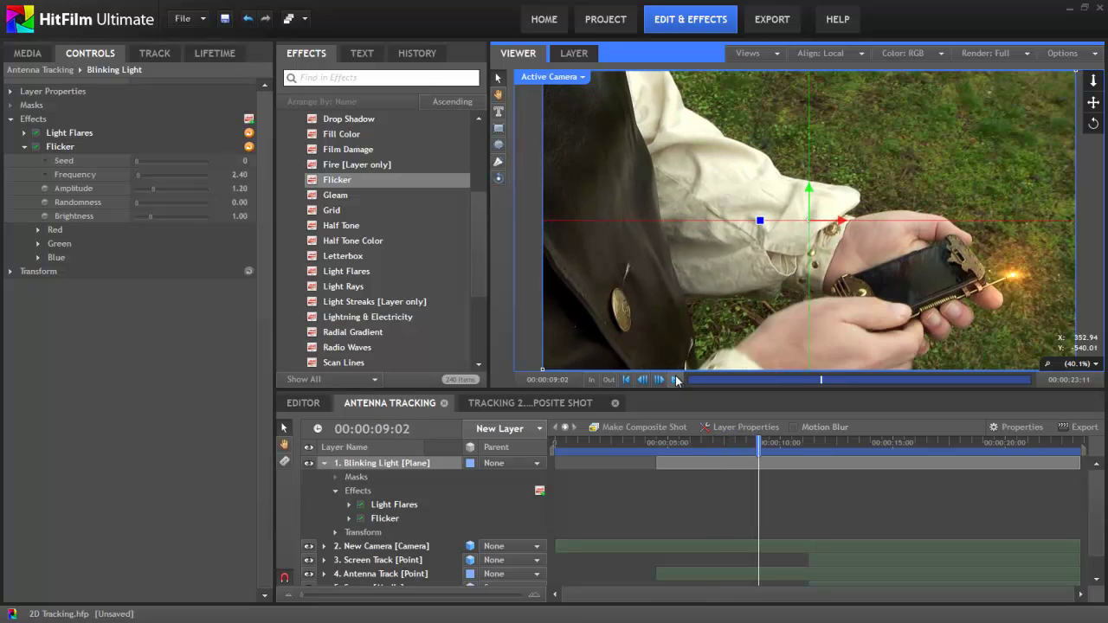
left_click(324, 467)
- At 00:00:13:01, set the Screen layer's opacity to 40%
left_click_drag(759, 442, 848, 442)
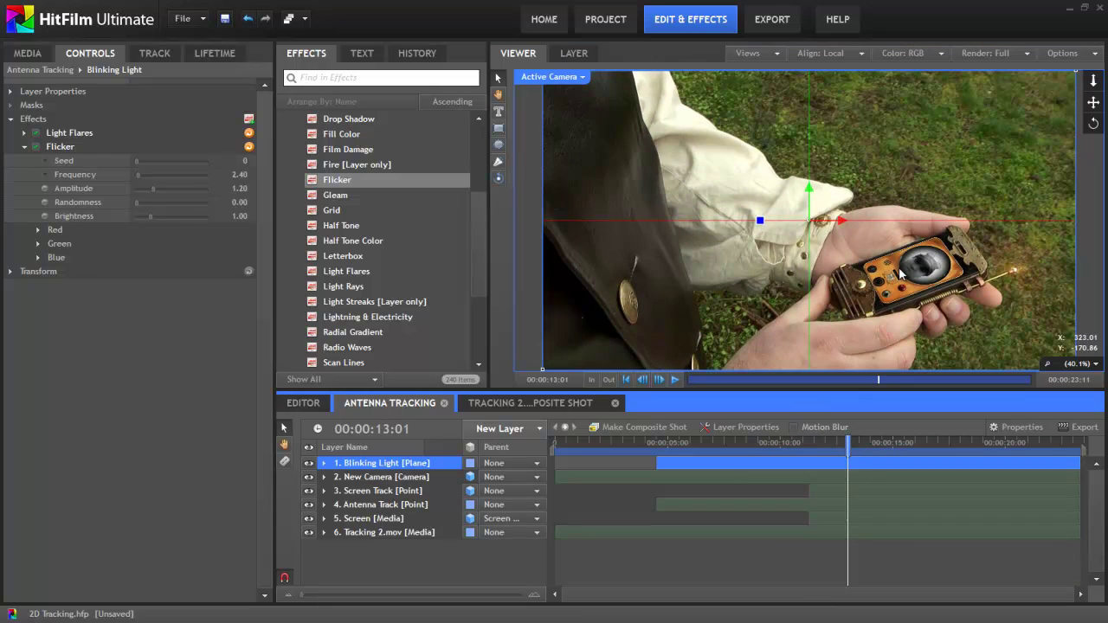
left_click(360, 520)
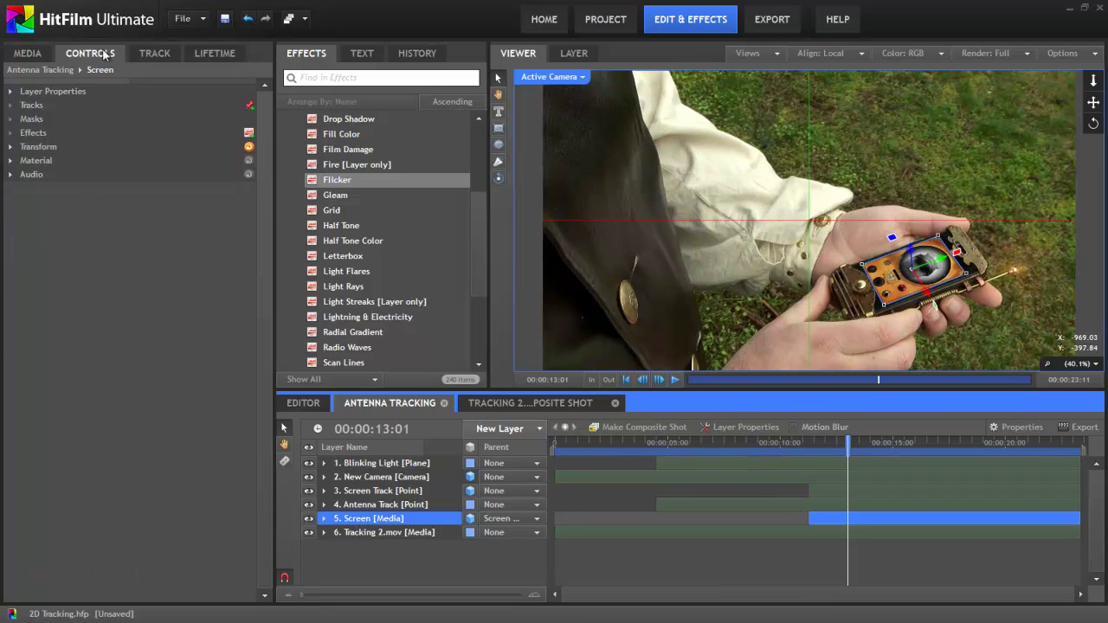
left_click(9, 146)
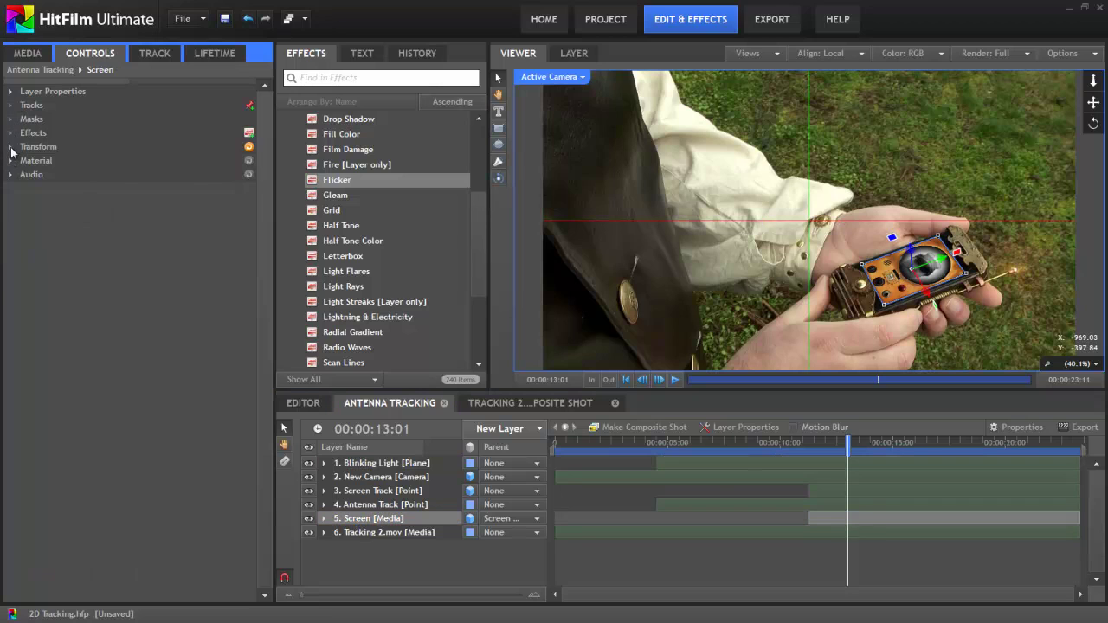
left_click_drag(171, 161, 167, 158)
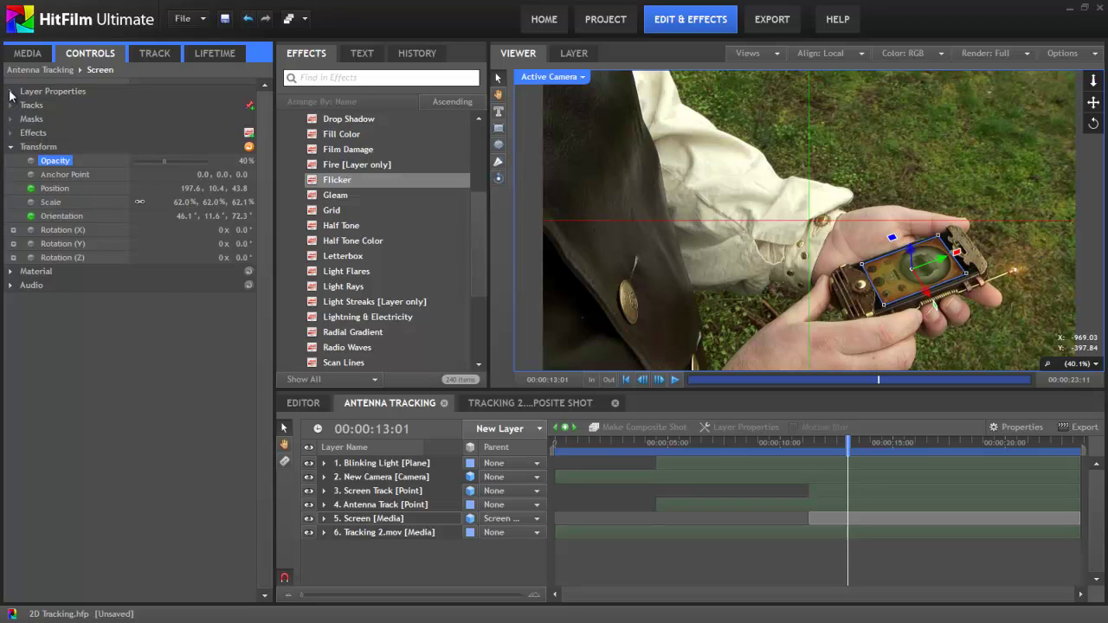
- Set the Screen layer's blend mode to Add and deselect the layer
left_click(11, 92)
left_click(191, 160)
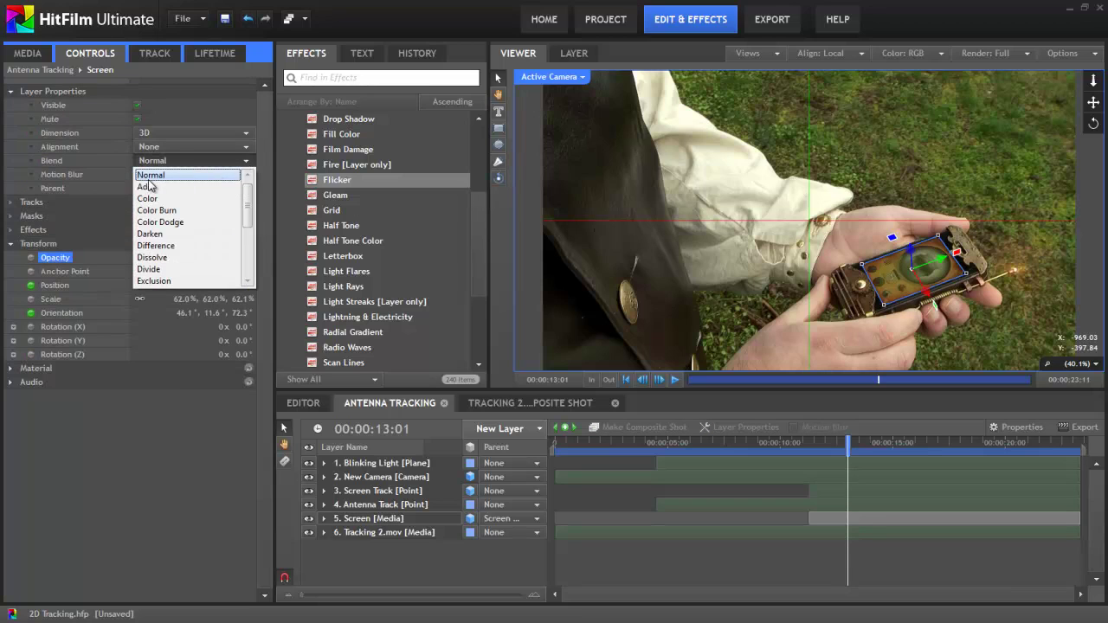
left_click(144, 187)
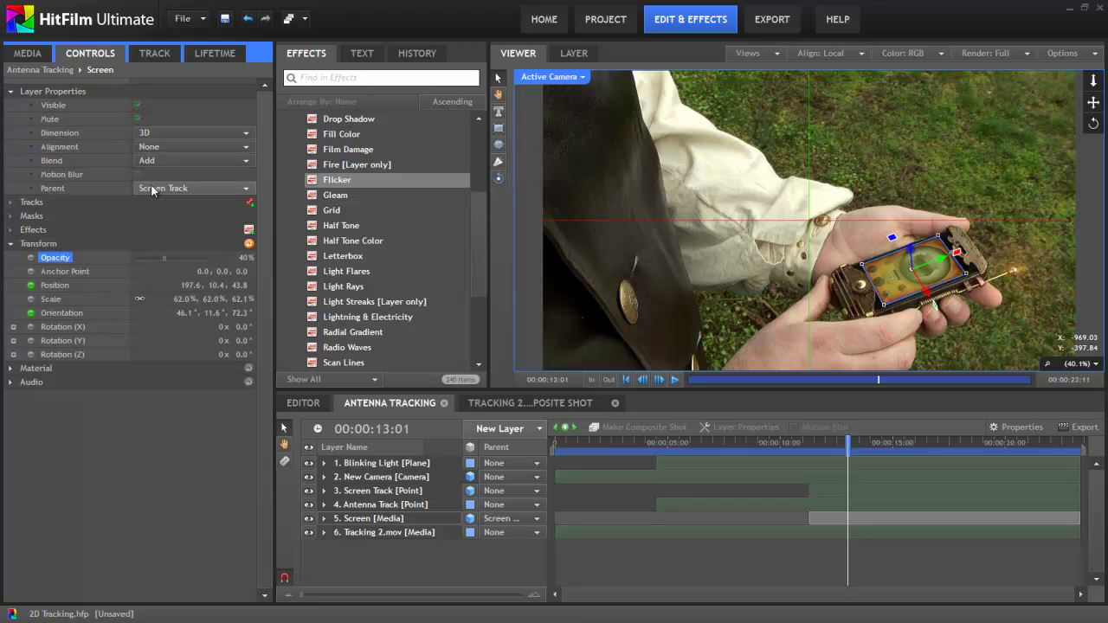
left_click(11, 91)
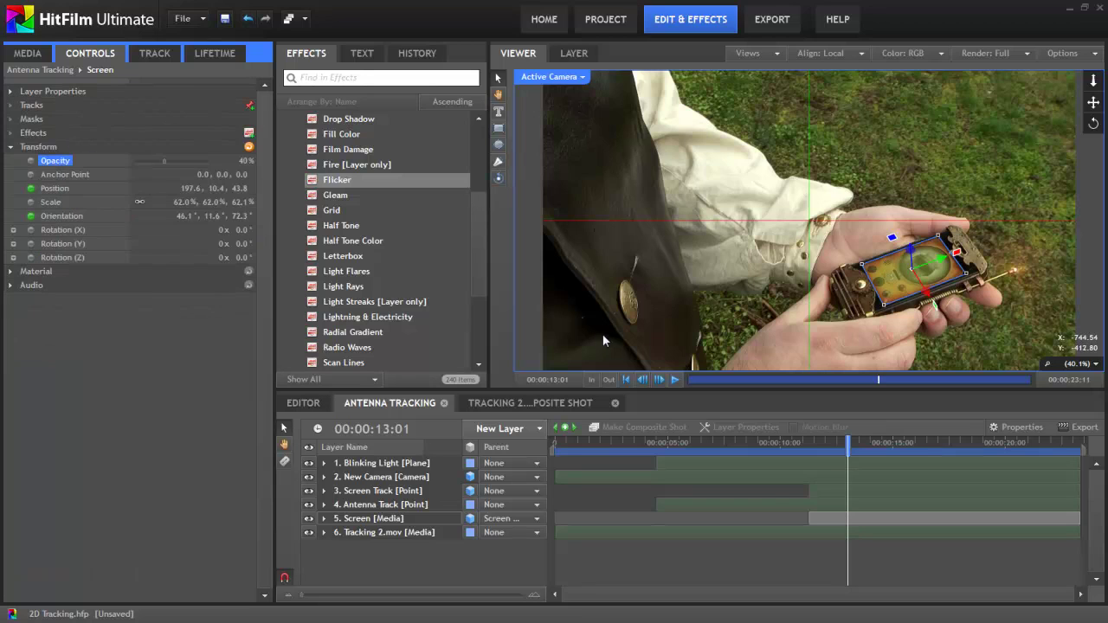
left_click(768, 489)
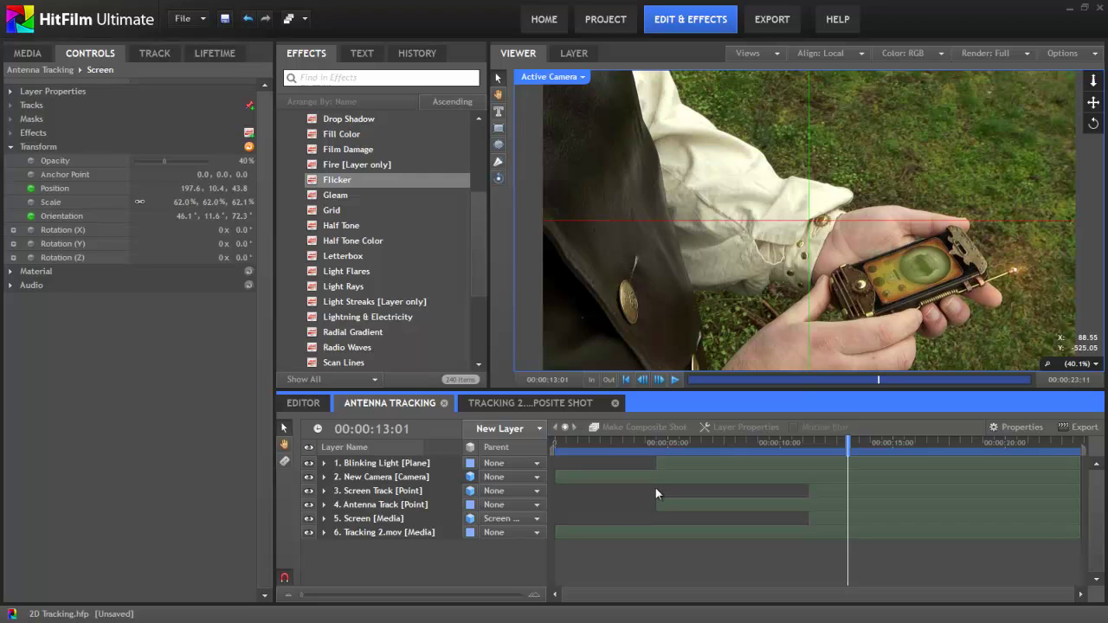
- Draw a rectangular mask around the edges of the whole image on the Screen layer
left_click(372, 518)
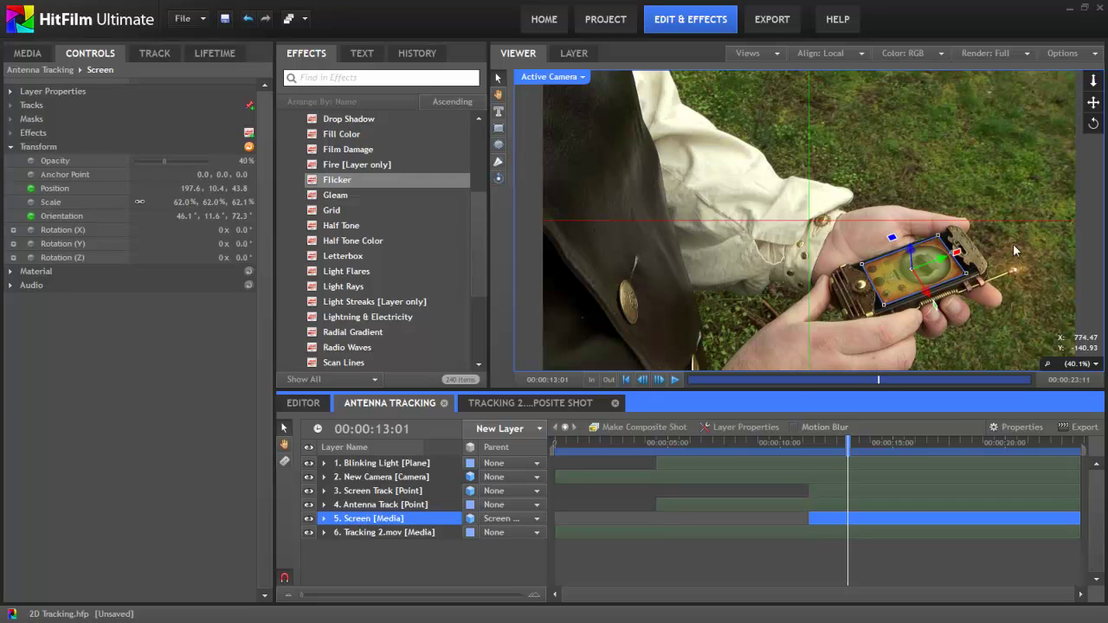
left_click(574, 53)
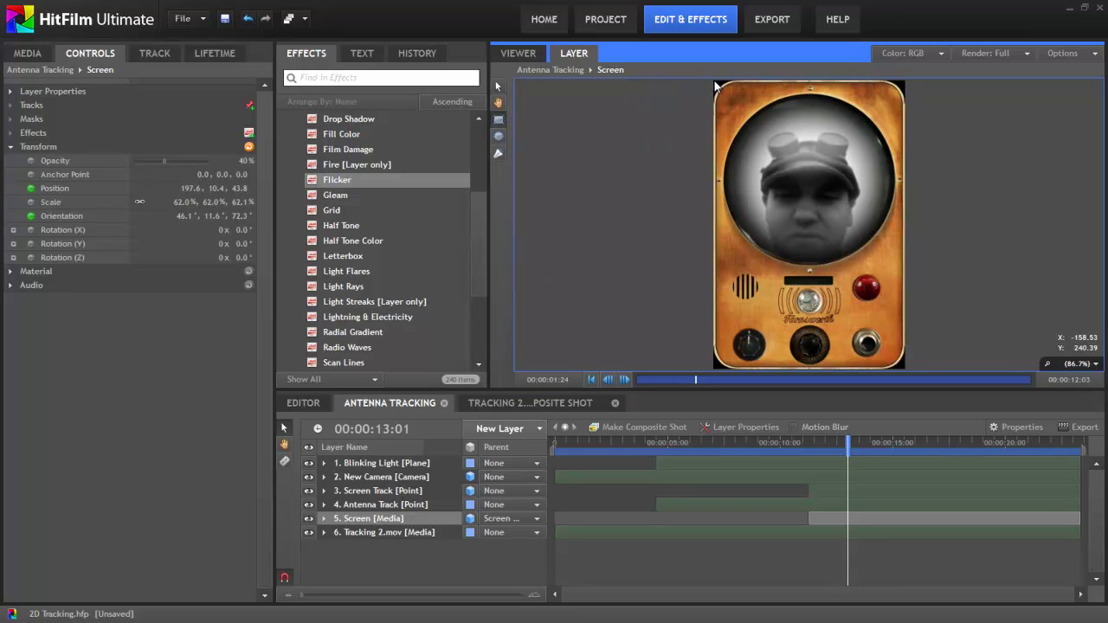
left_click_drag(715, 82, 906, 377)
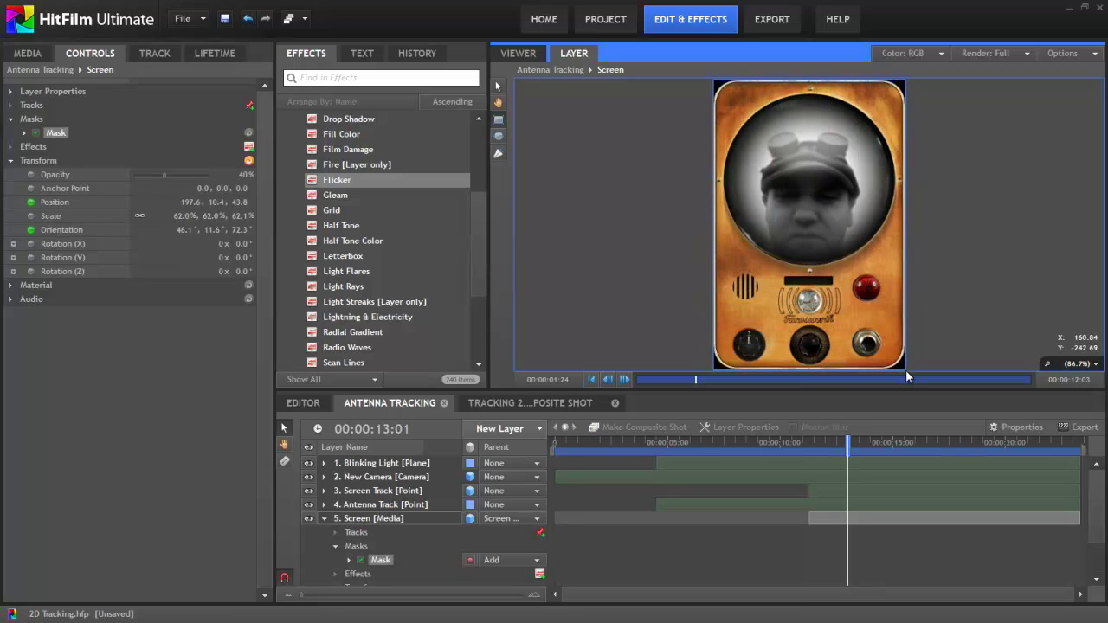
- Set the Screen mask's feather strength to 20.0 px and roundness to 48.0 px, and check it in the composite view
left_click(24, 134)
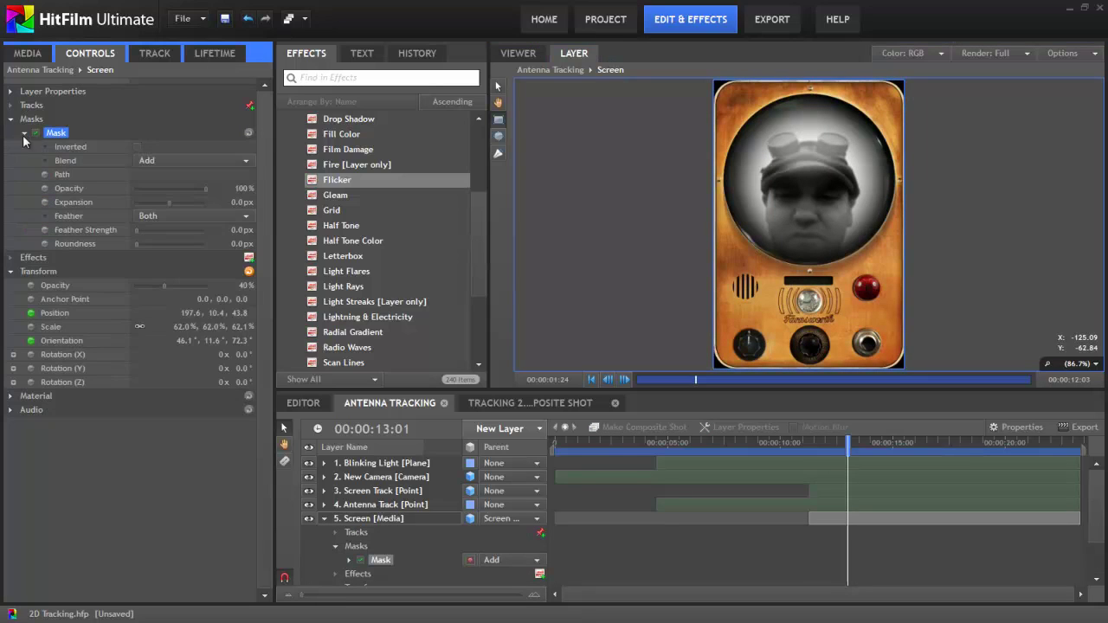
left_click(12, 274)
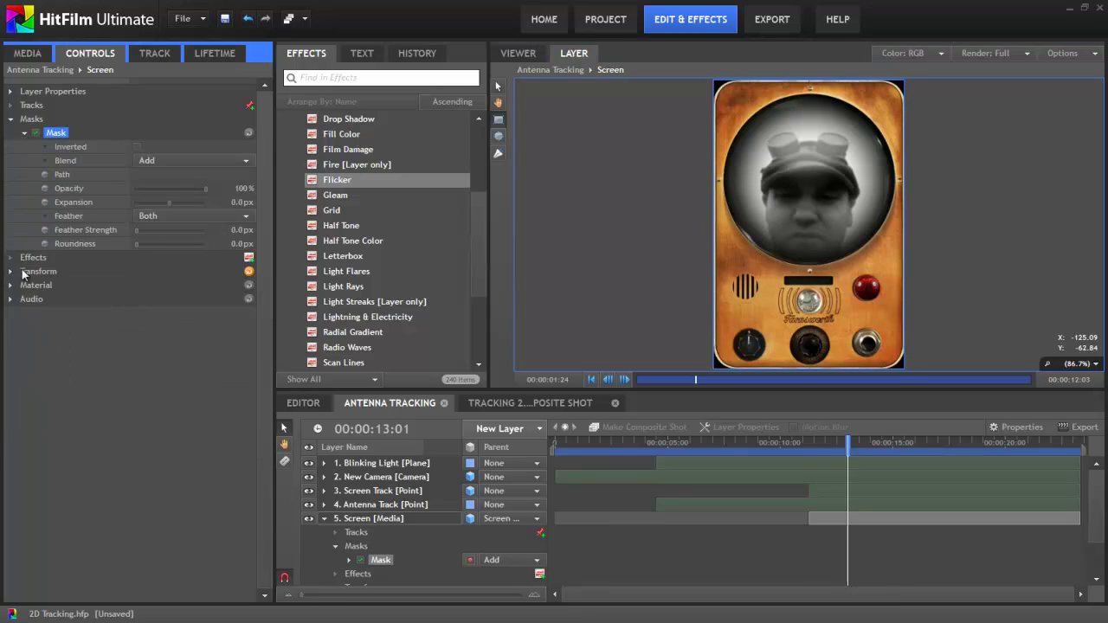
left_click_drag(136, 230, 149, 247)
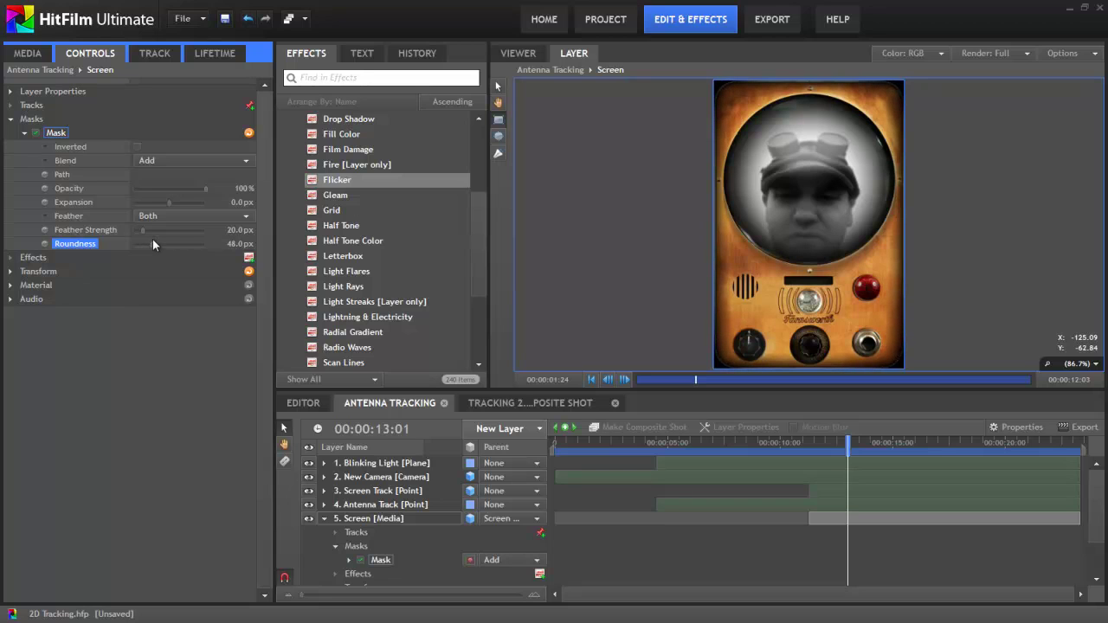
left_click(521, 55)
left_click(717, 481)
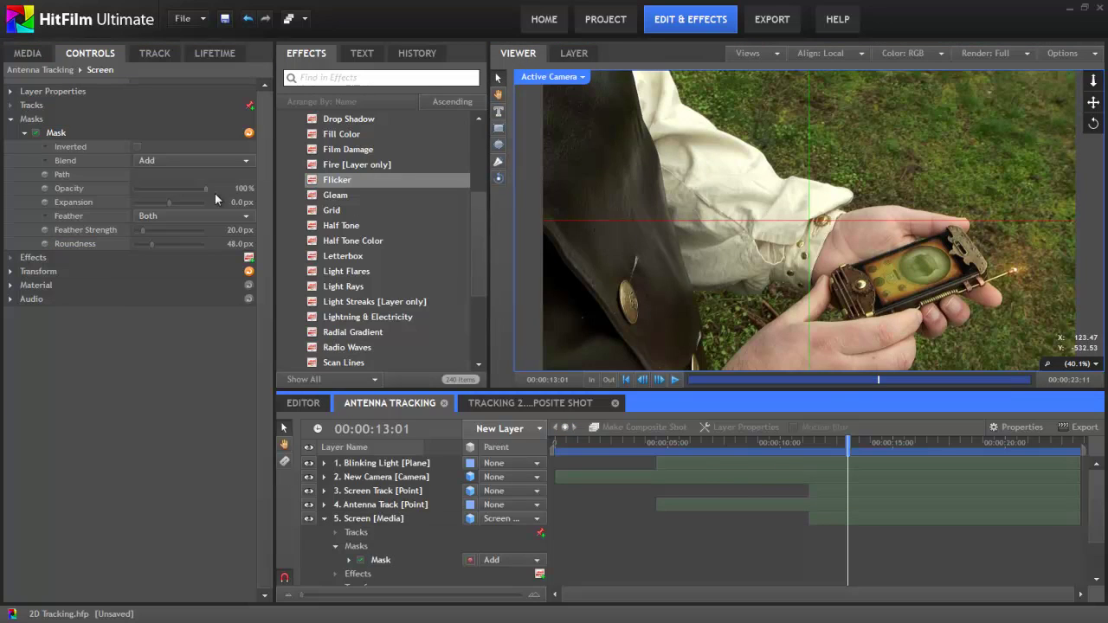
left_click(25, 134)
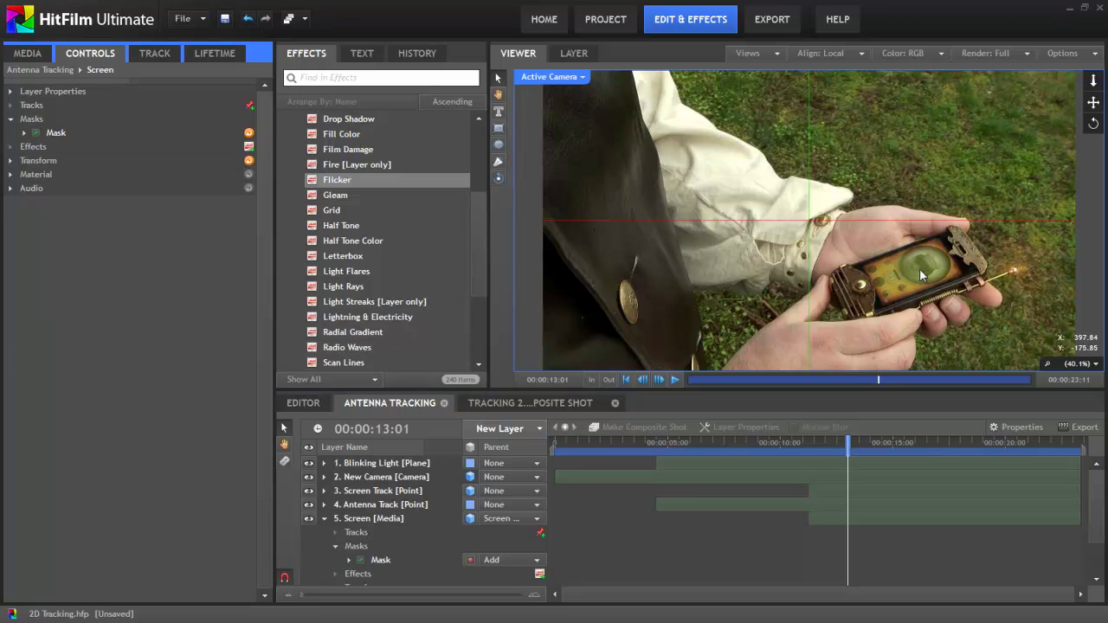
- Apply the Flicker effect to the Screen layer with amplitude 0.70 and frequency 39.60, and play back the result
left_click_drag(351, 185, 372, 522)
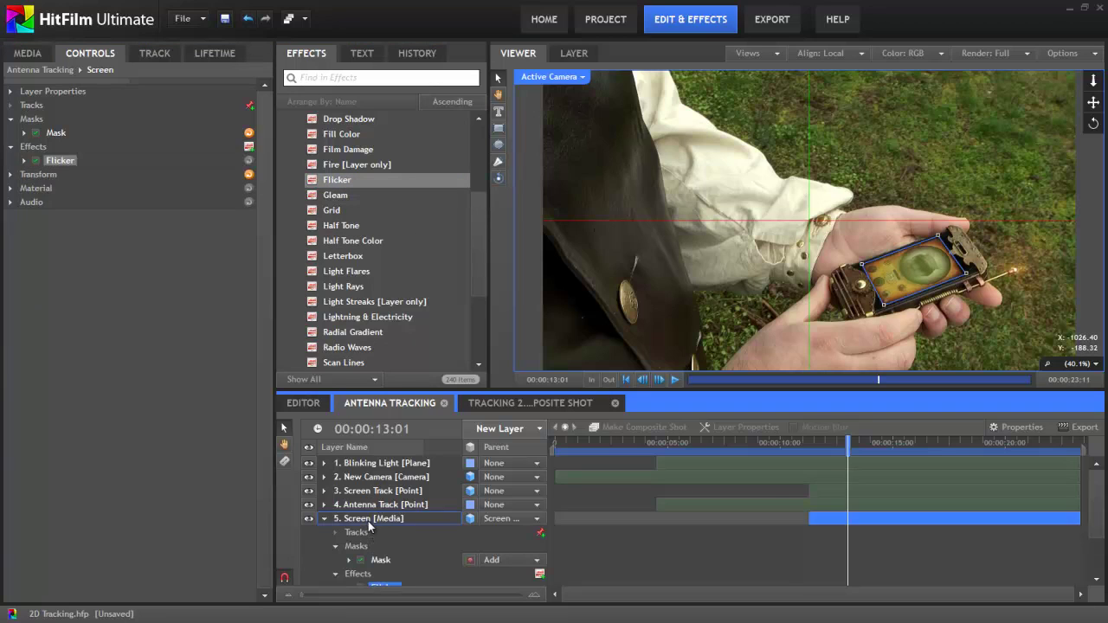
left_click(24, 161)
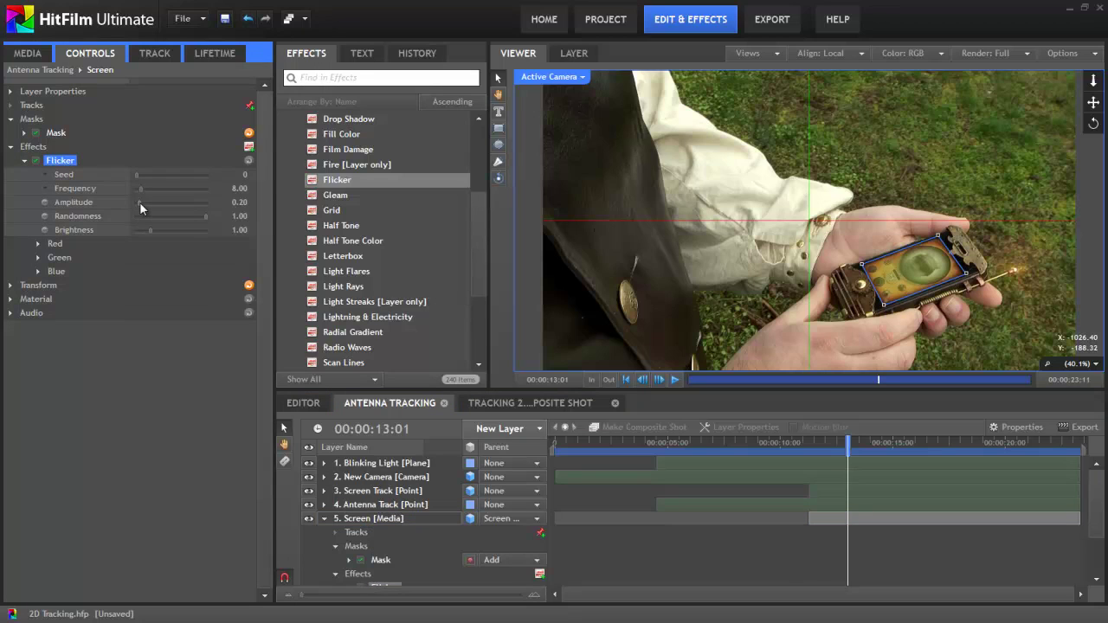
left_click_drag(139, 201, 159, 190)
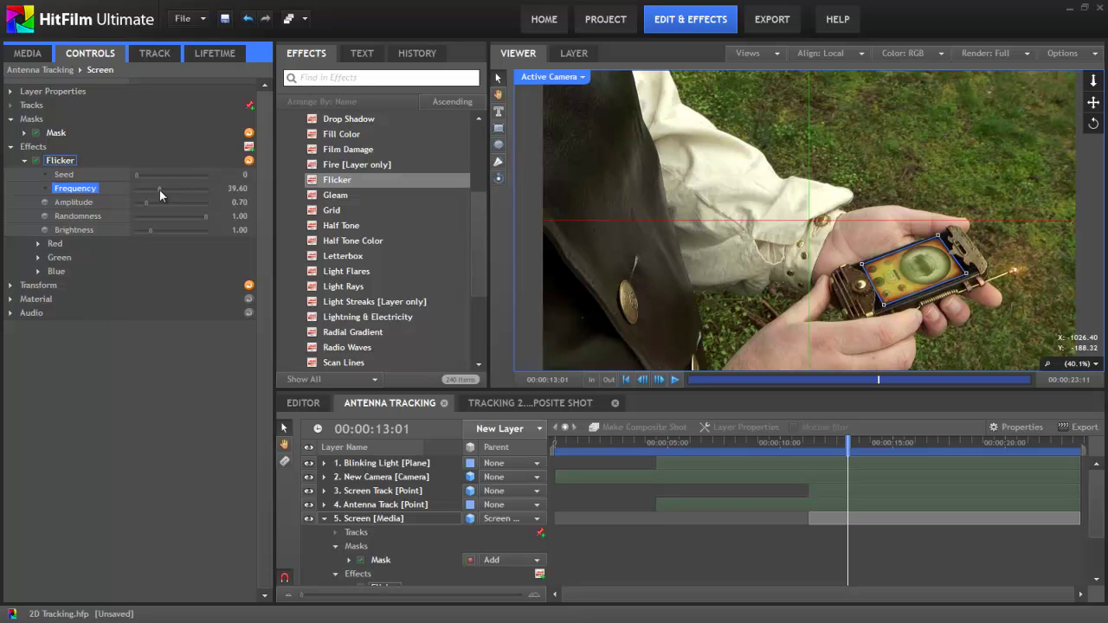
left_click(676, 381)
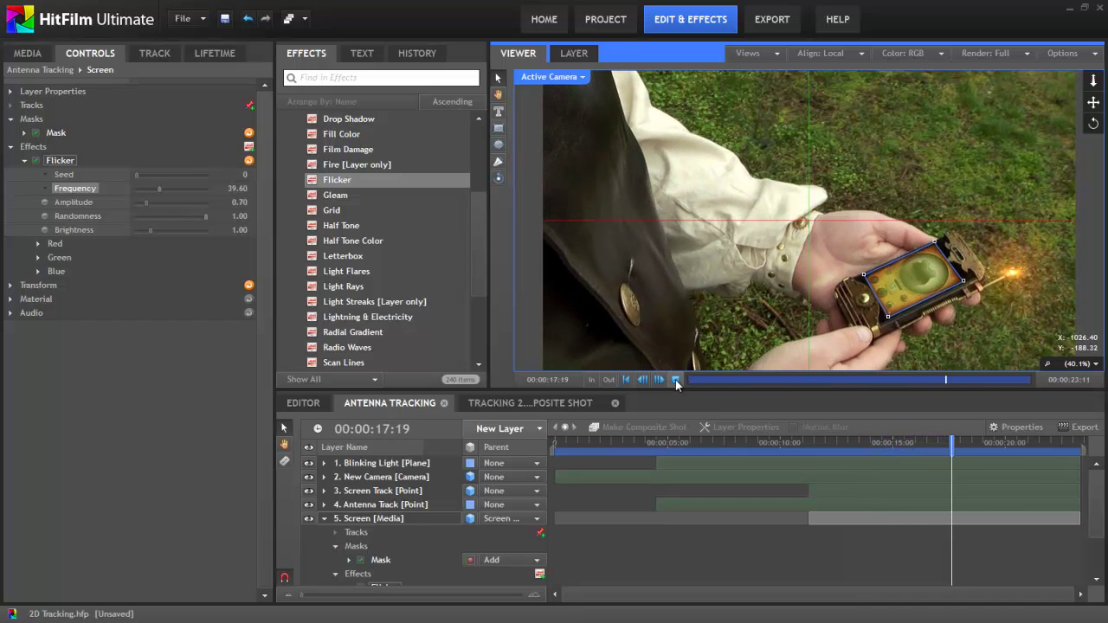
left_click(676, 381)
- Apply the Crush Blacks & Whites color effect to the Screen layer and set its White value to 0.55
scroll(469, 205, "up", 4)
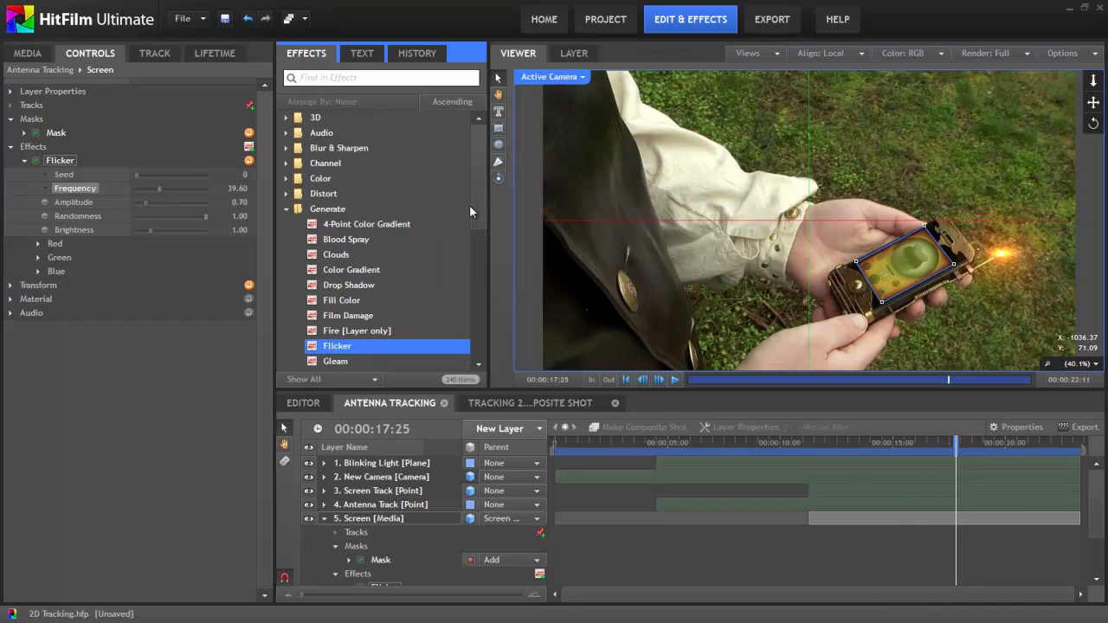
left_click(298, 178)
left_click_drag(366, 315, 381, 519)
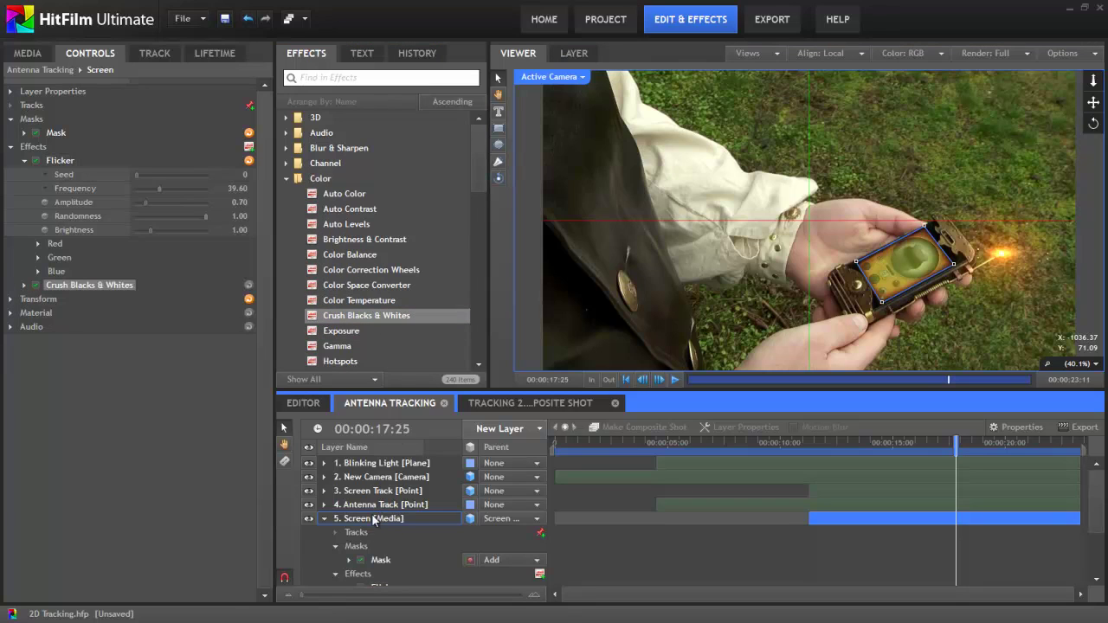
left_click(24, 284)
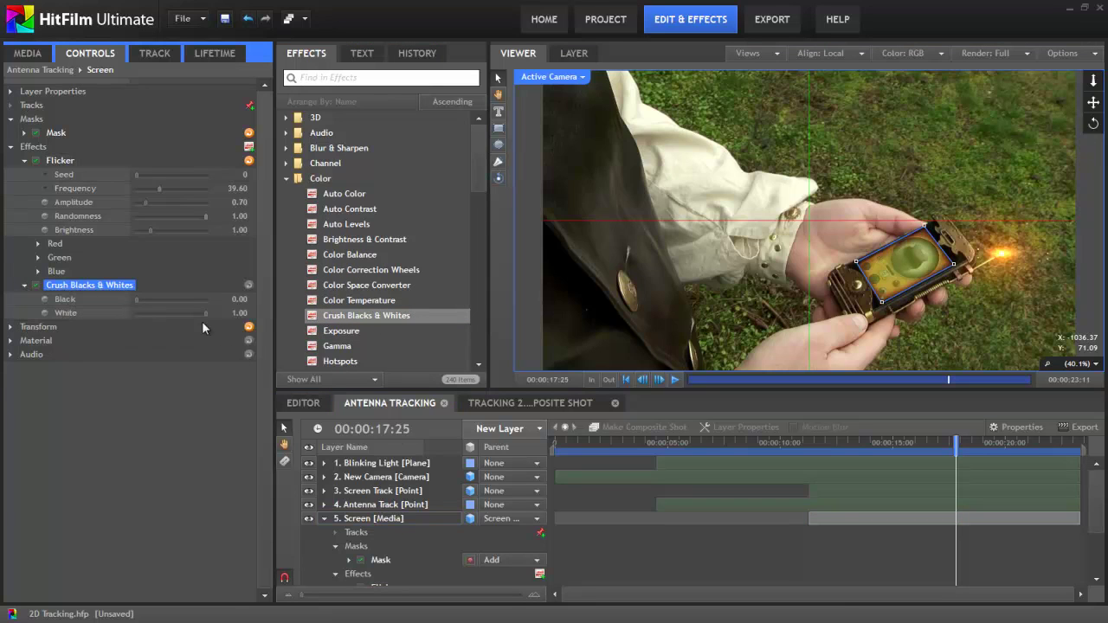
left_click_drag(205, 312, 177, 319)
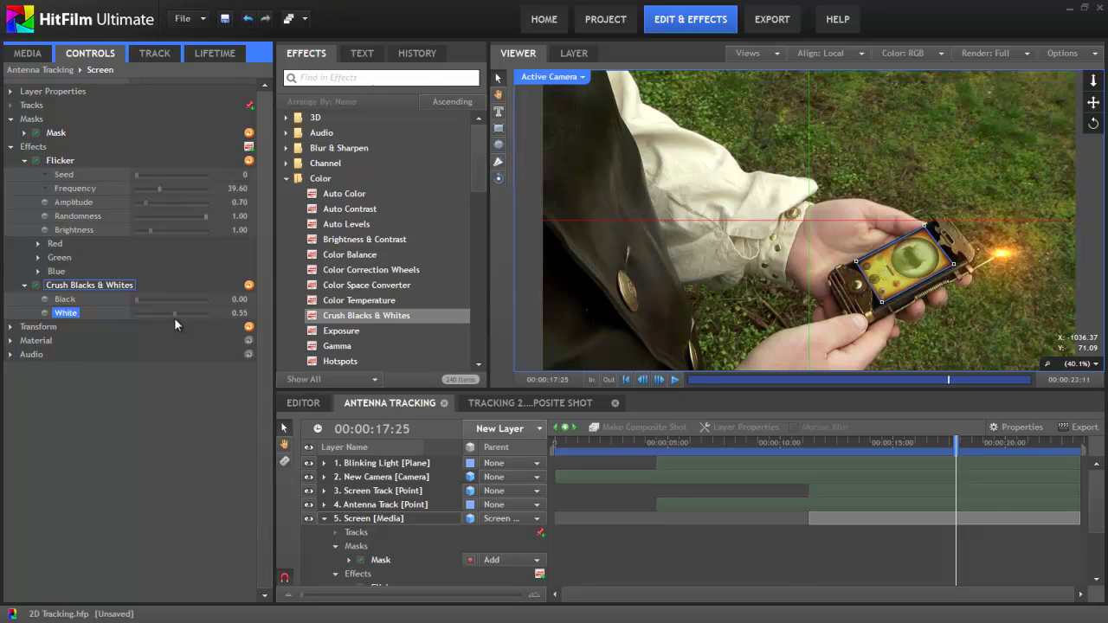
- Play back the composite shot from before the screen image starts to check its flicker and contrast
left_click(787, 442)
key("space")
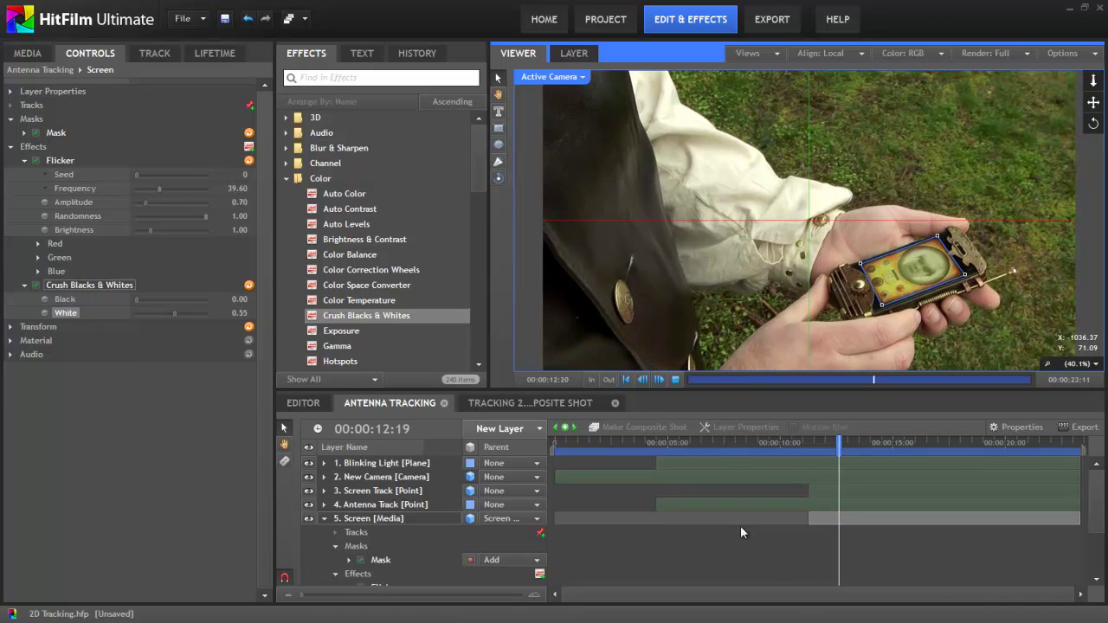
left_click(780, 491)
left_click(674, 380)
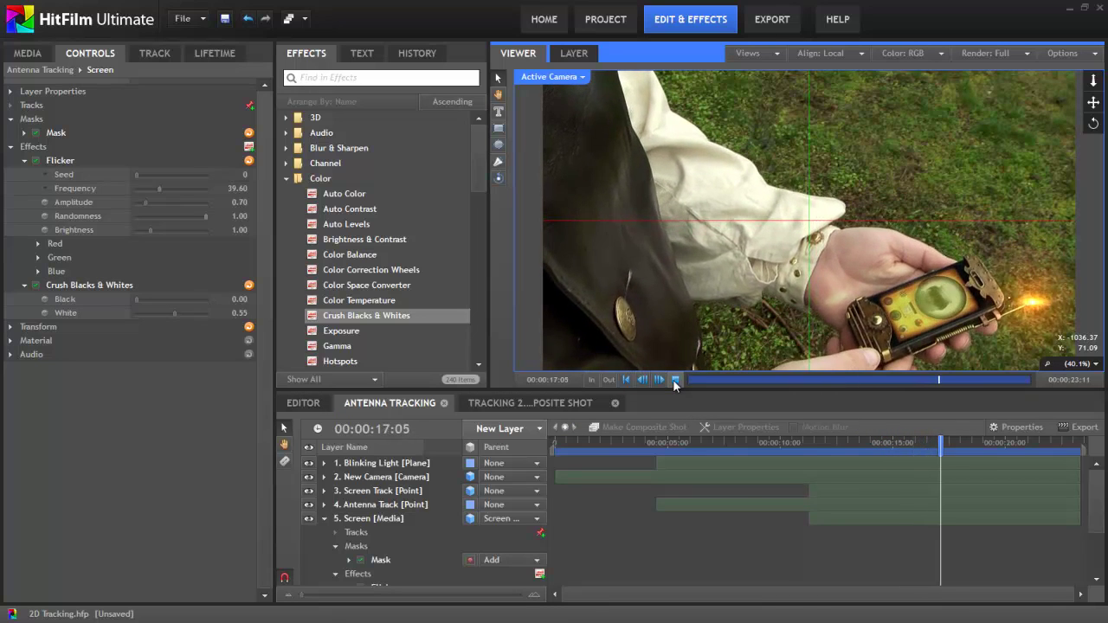
left_click(676, 380)
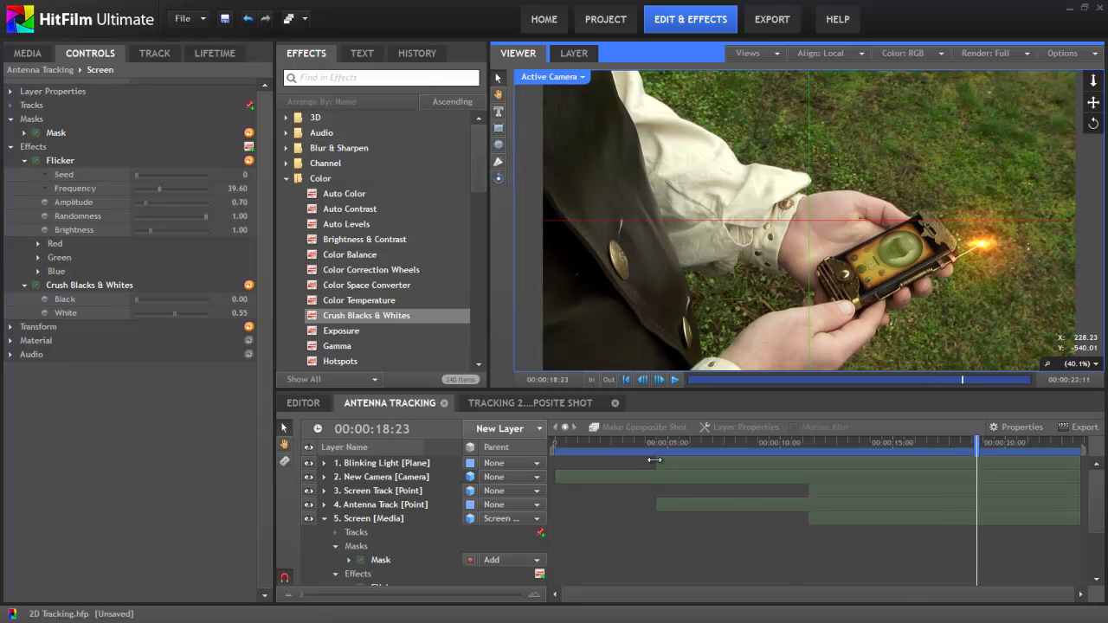
- Collapse the Screen layer's properties and duplicate the layer
left_click(323, 518)
left_click(361, 520)
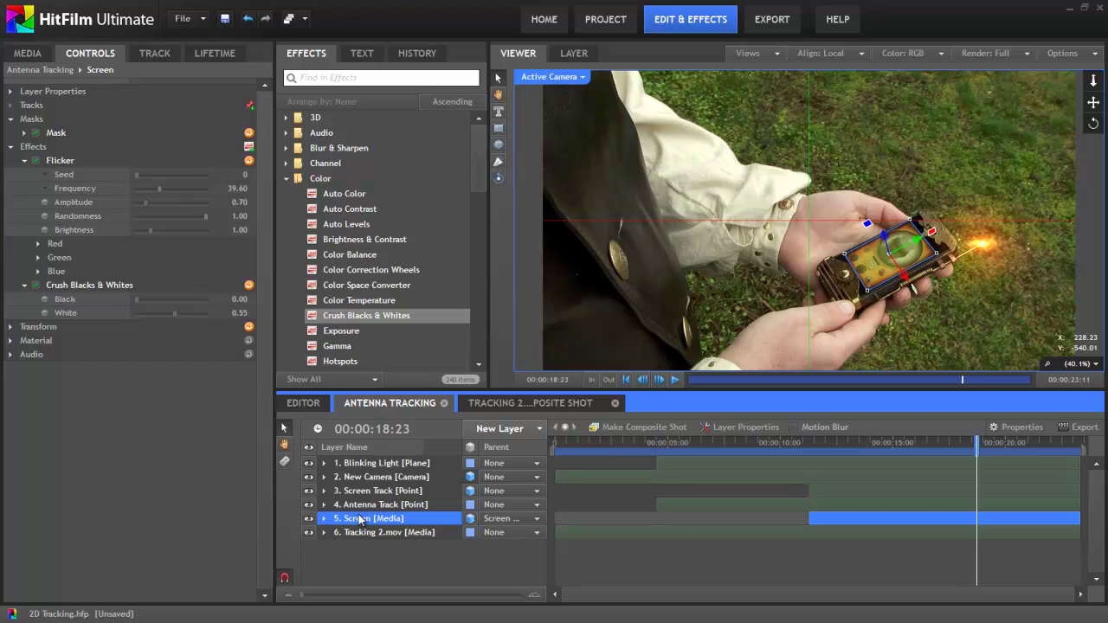
right_click(412, 522)
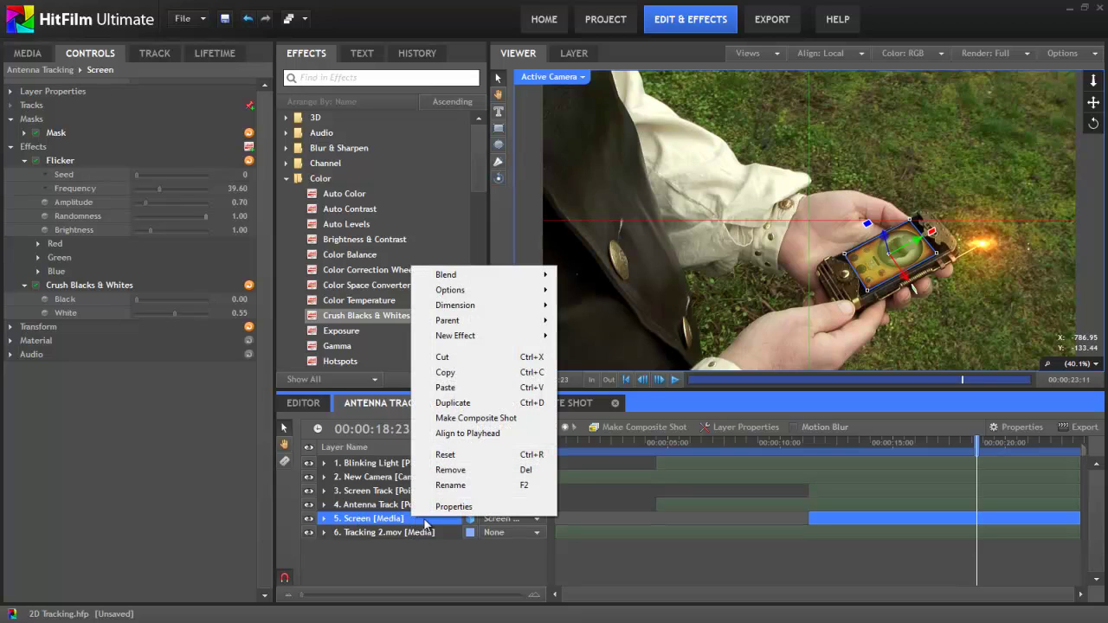
left_click(453, 404)
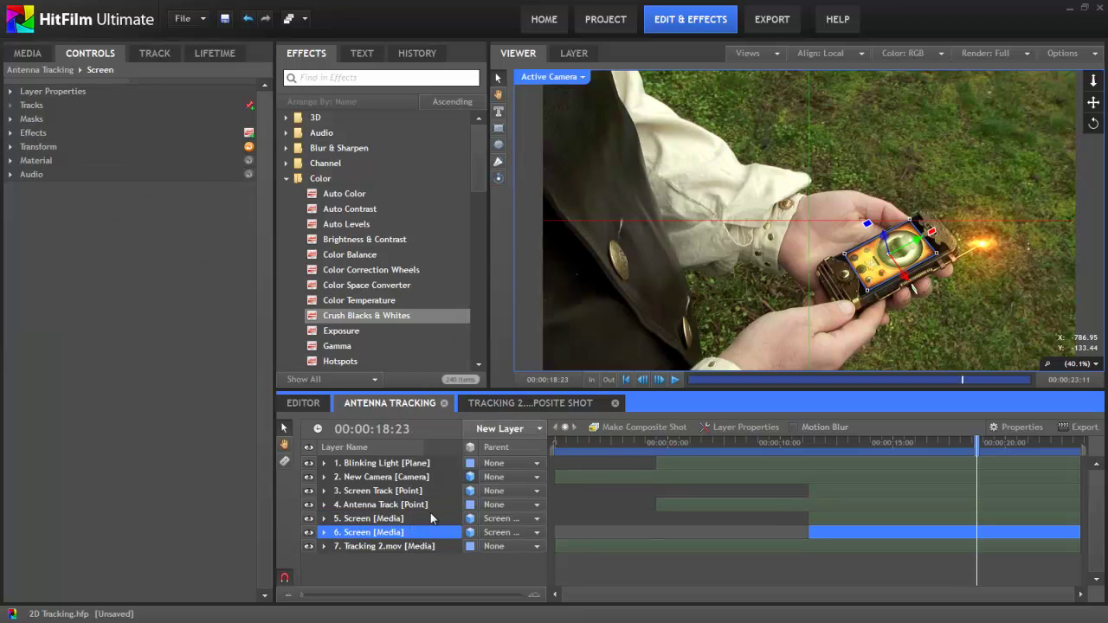
- Rename the upper Screen layer as Projection and set its parent to the Screen layer
left_click(368, 519)
right_click(364, 519)
left_click(420, 487)
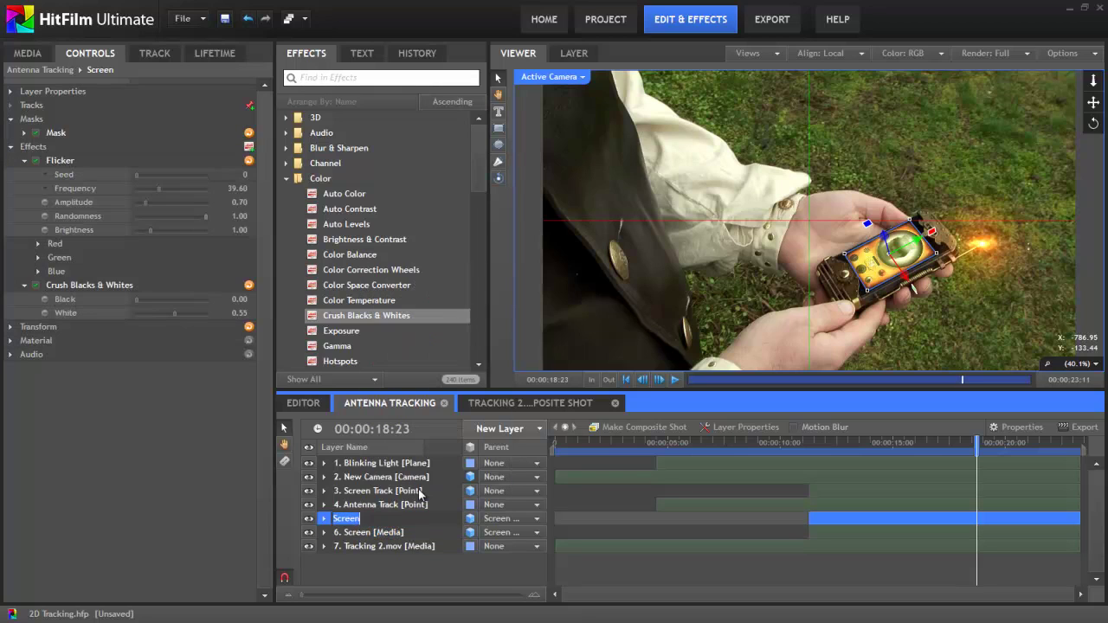
type("Projection")
key("Return")
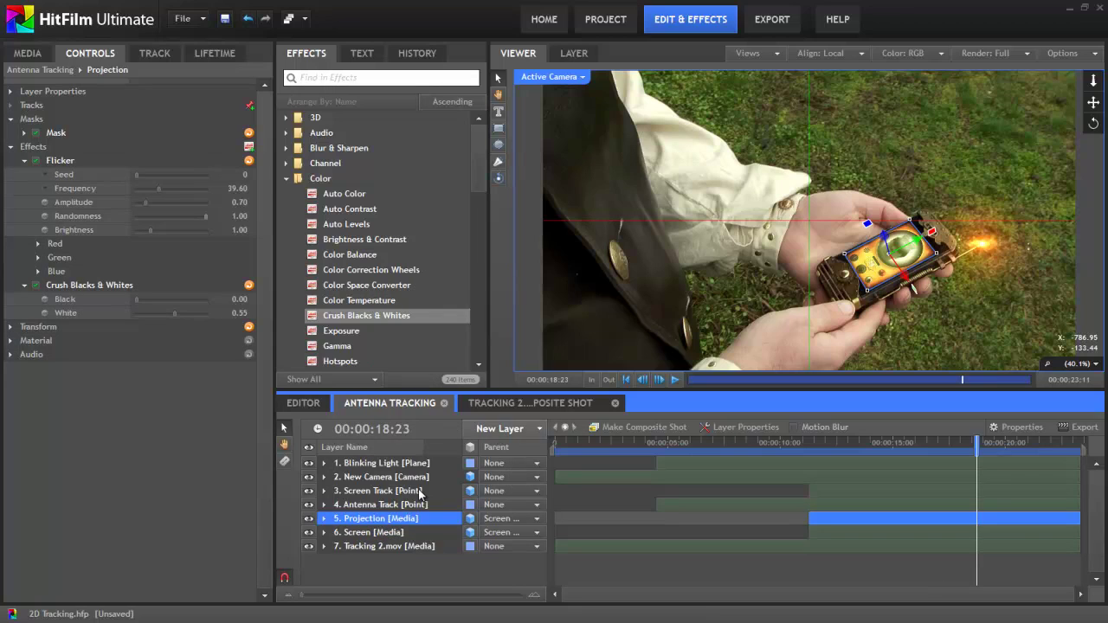
left_click(538, 520)
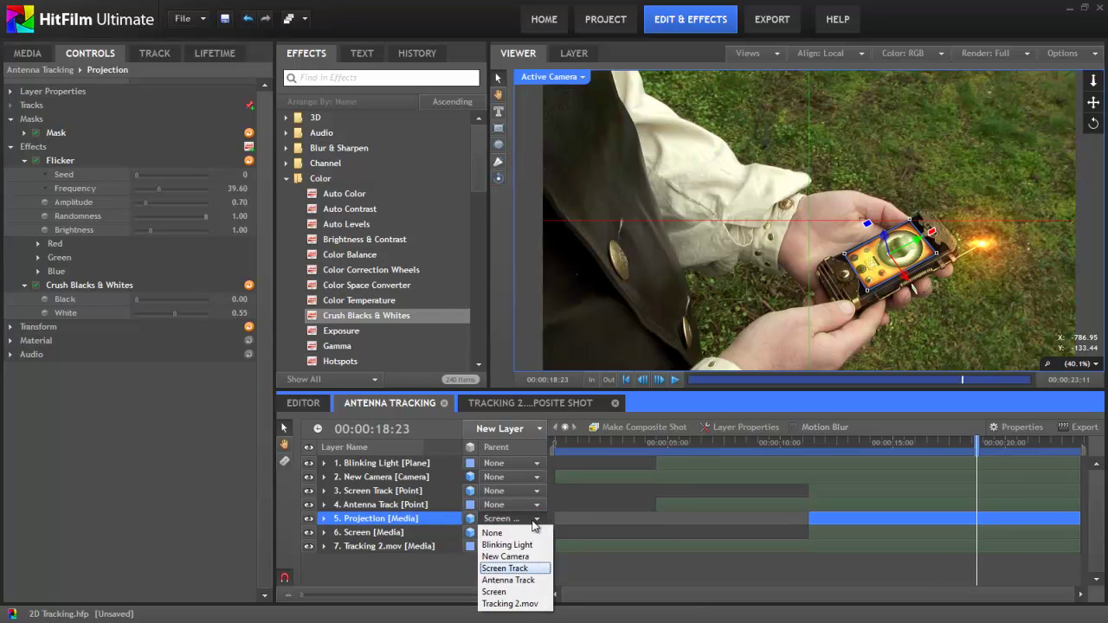
left_click(506, 594)
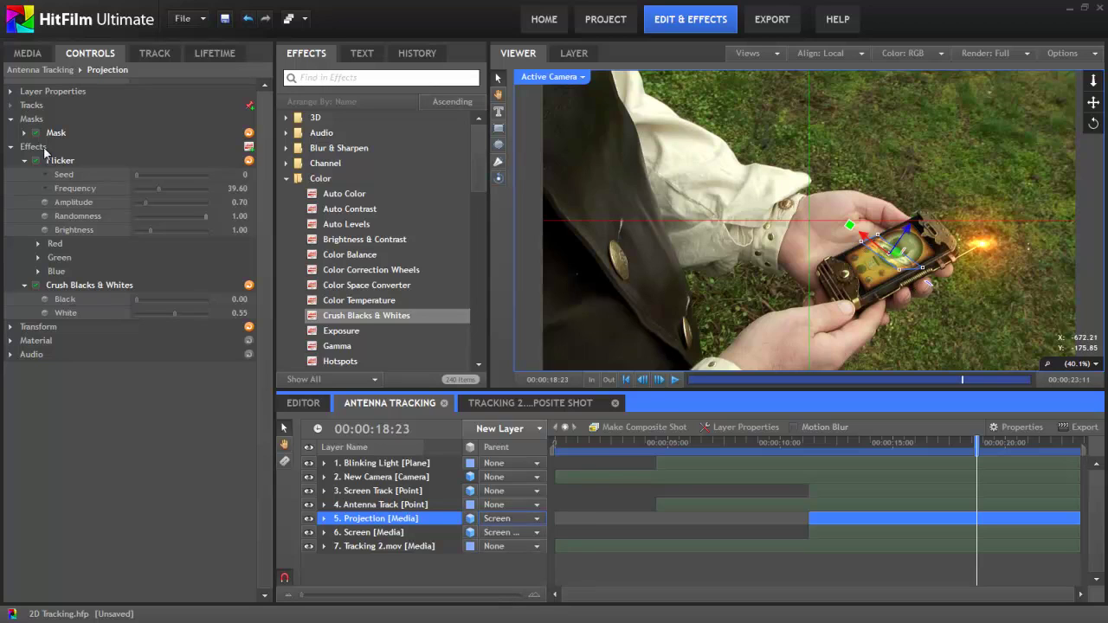
- Turn off keyframing for the Projection layer's Position and Orientation transform properties
left_click(11, 119)
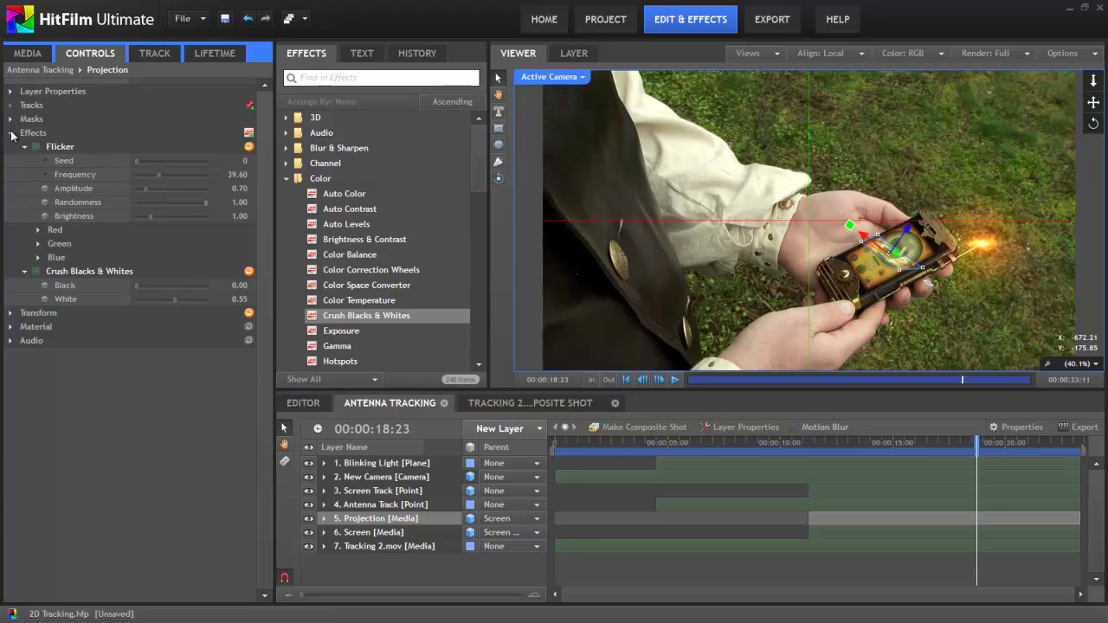
left_click(11, 133)
left_click(10, 146)
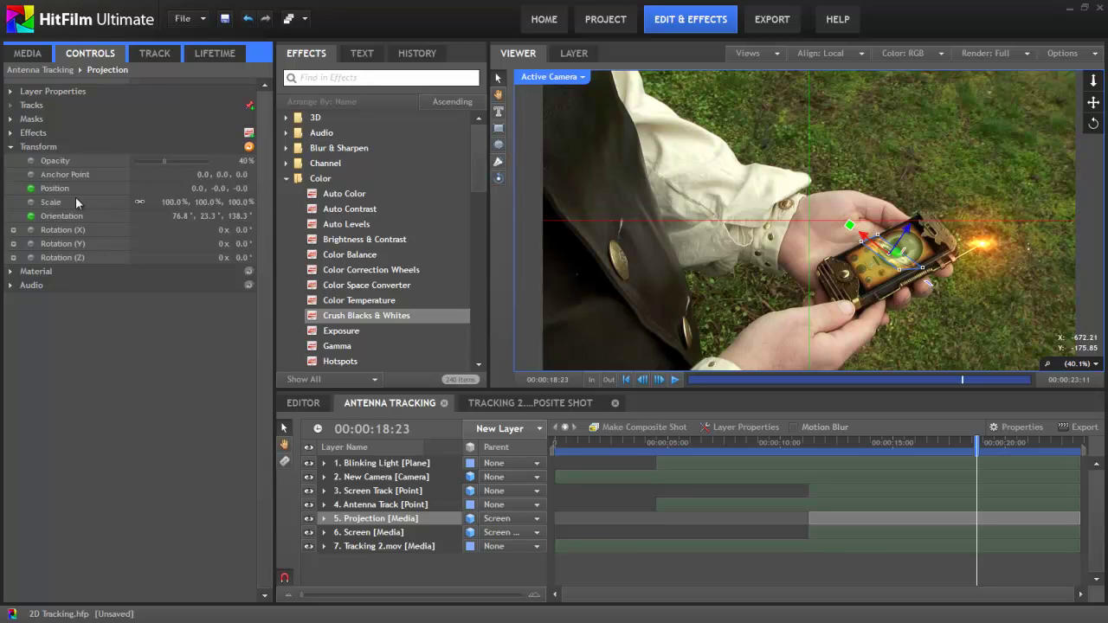
left_click(39, 189)
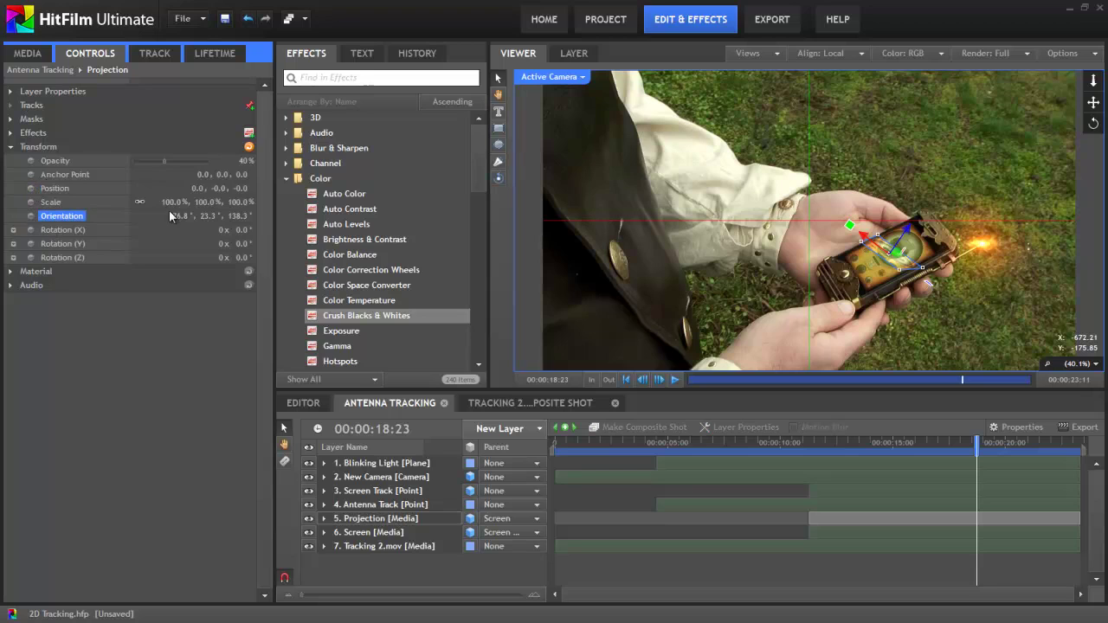
- Reset the Projection layer's Position to 0, 0, 0, Scale to 100% and Orientation to 0, 0, 0
left_click(214, 188)
key("Tab")
key("Tab")
key("Tab")
key("Tab")
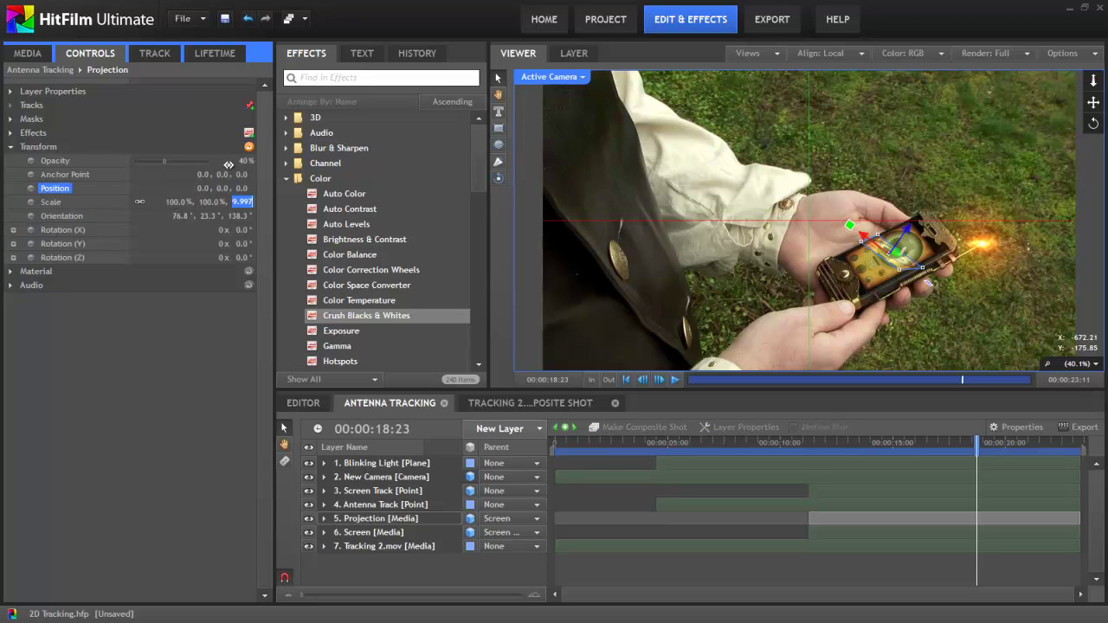
type("100")
key("Tab")
type("0")
key("Tab")
type("0")
key("Tab")
type("0")
key("Tab")
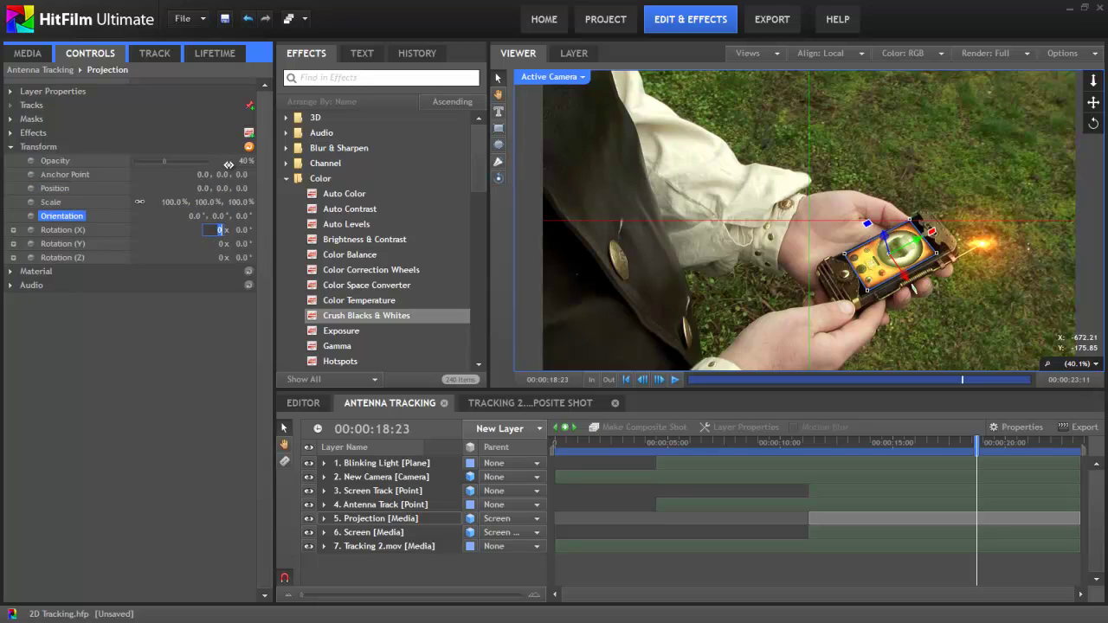
left_click(734, 321)
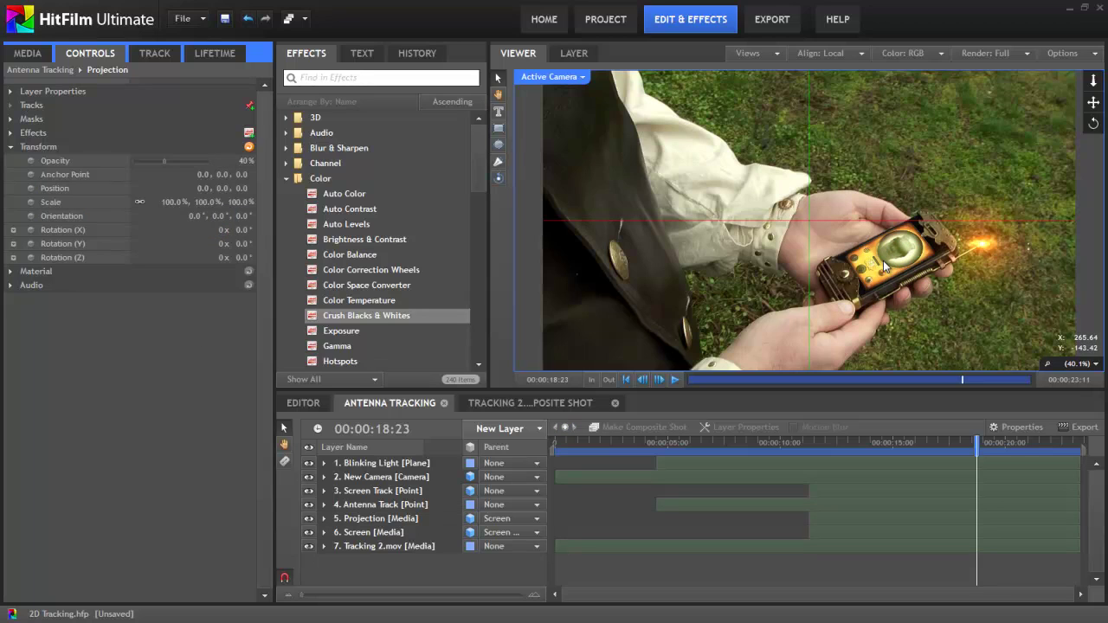
- Set the Projection layer's Z position to 250 and its Scale to 200%
left_click(365, 520)
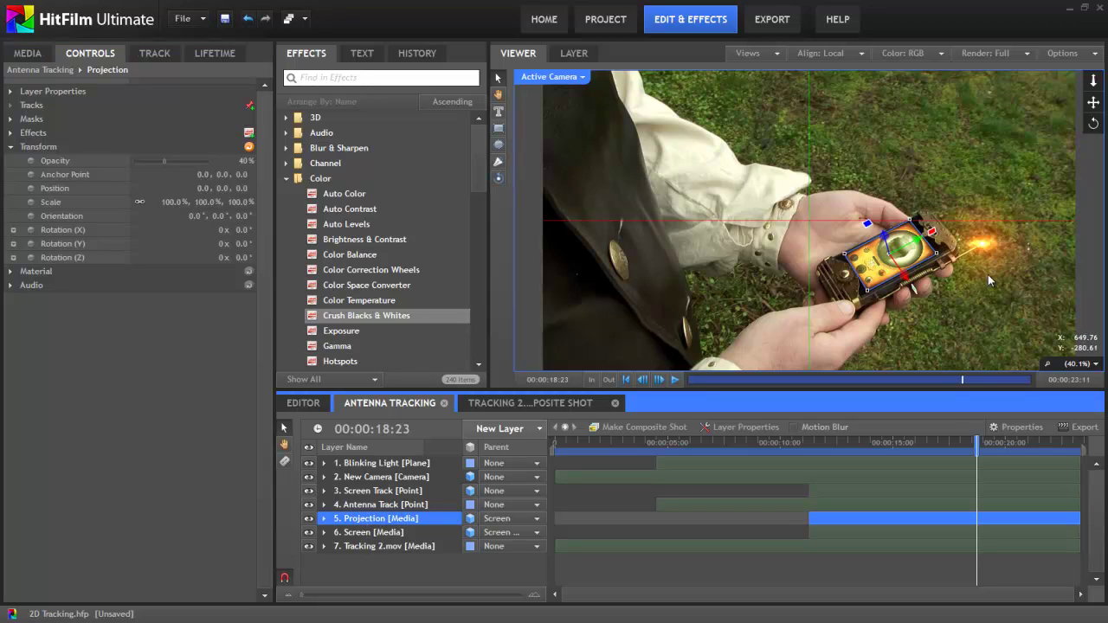
left_click(907, 251)
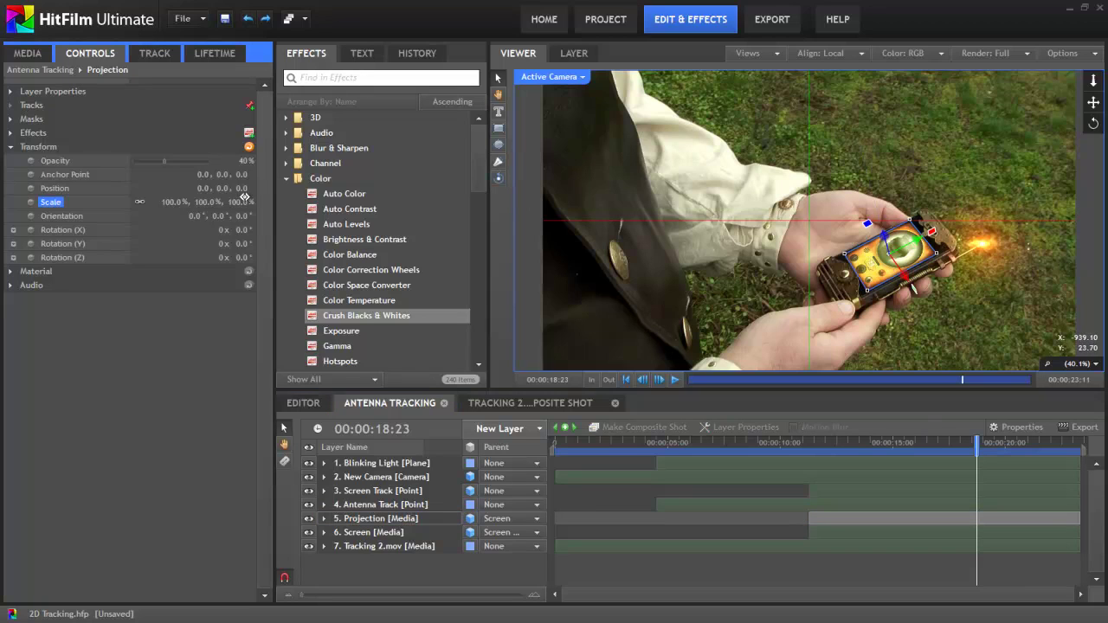
left_click(242, 184)
type("250")
key("Return")
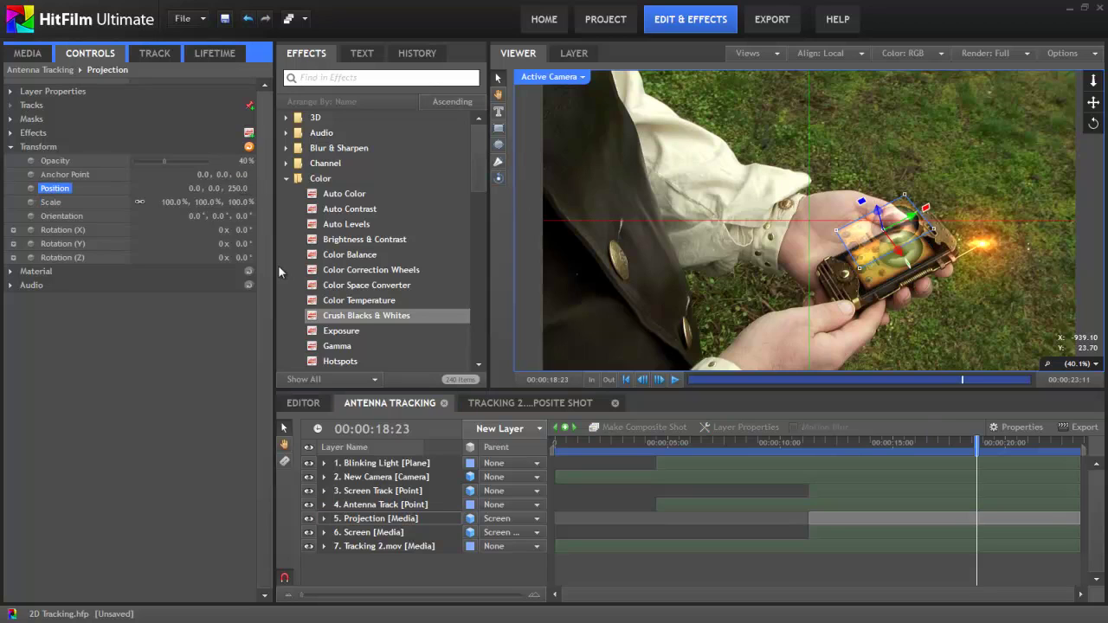
left_click(170, 201)
type("120")
key("Return")
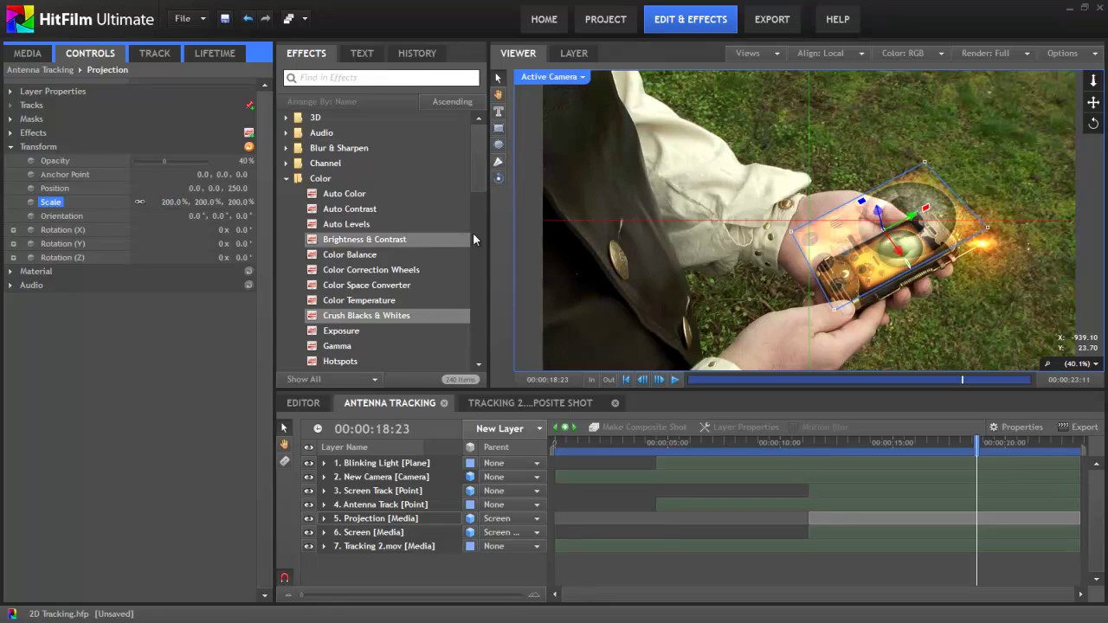
left_click(762, 491)
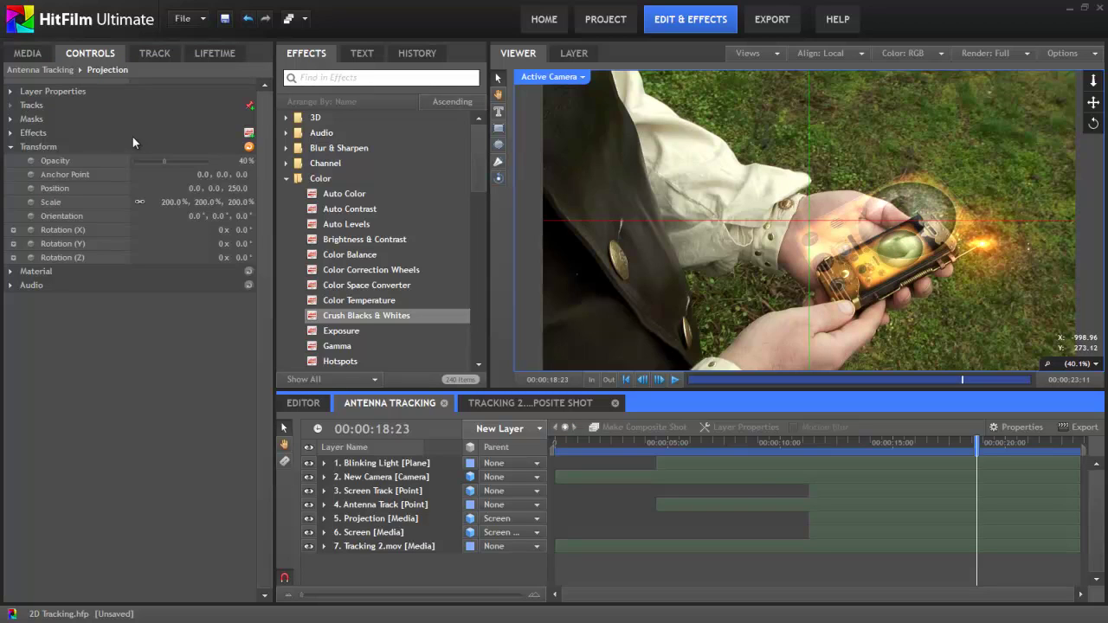
- Set the Projection layer mask's Expansion to -8 px and its Roundness to 48 px
left_click(42, 120)
left_click(10, 120)
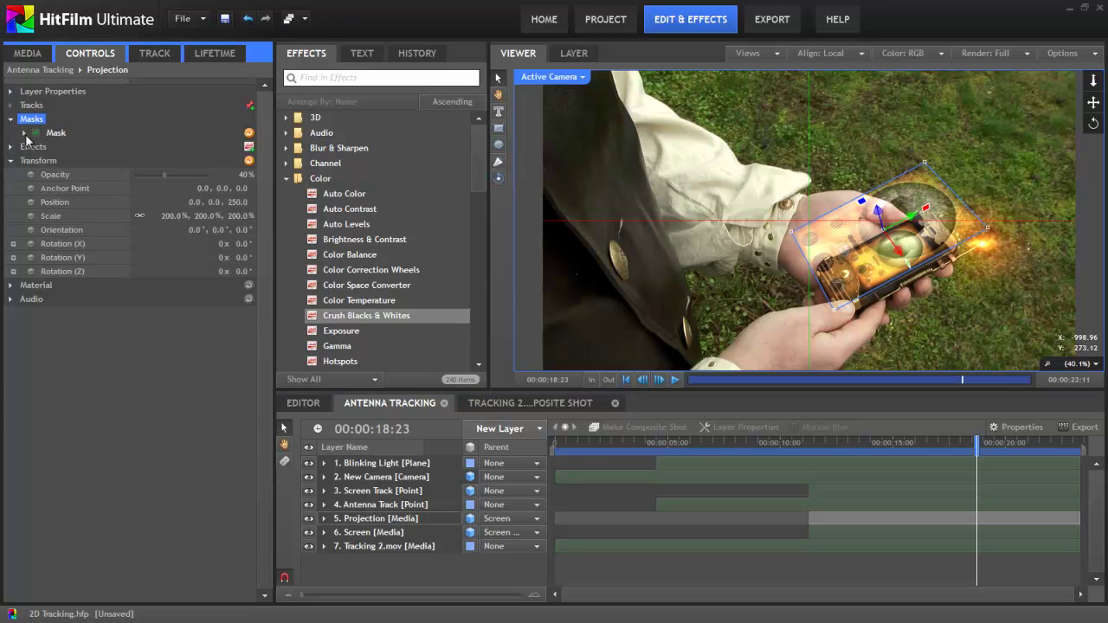
left_click(25, 132)
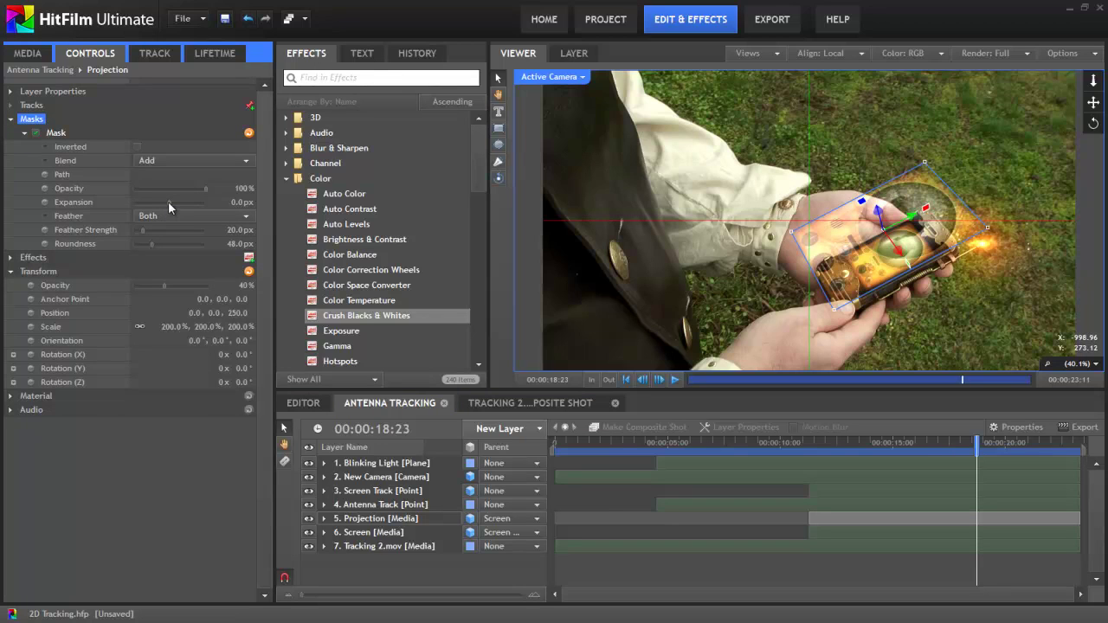
left_click(168, 201)
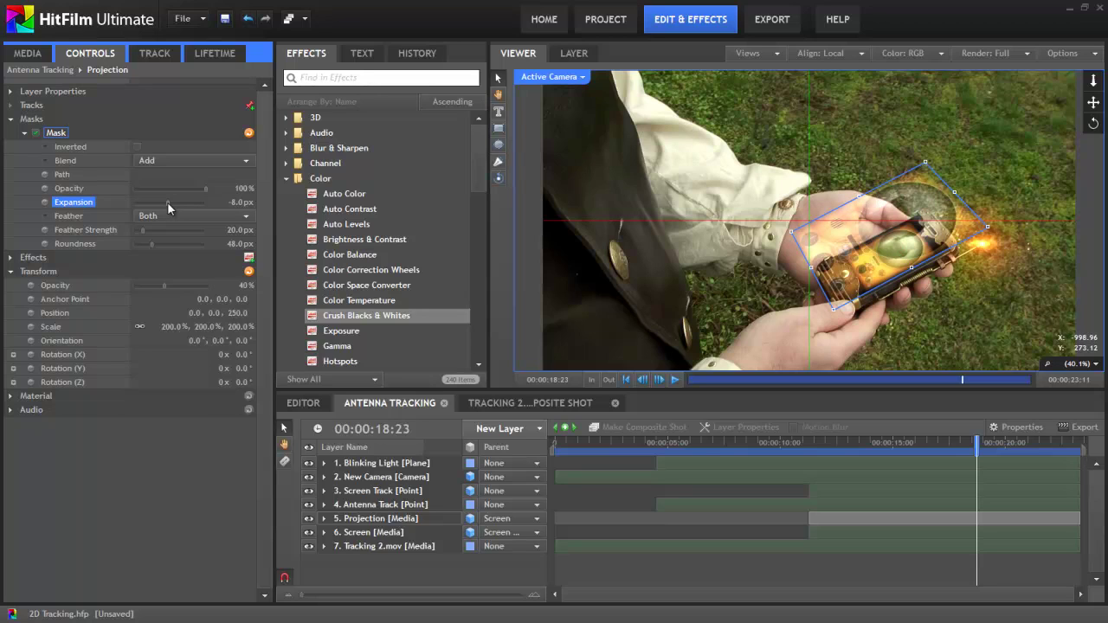
left_click(153, 245)
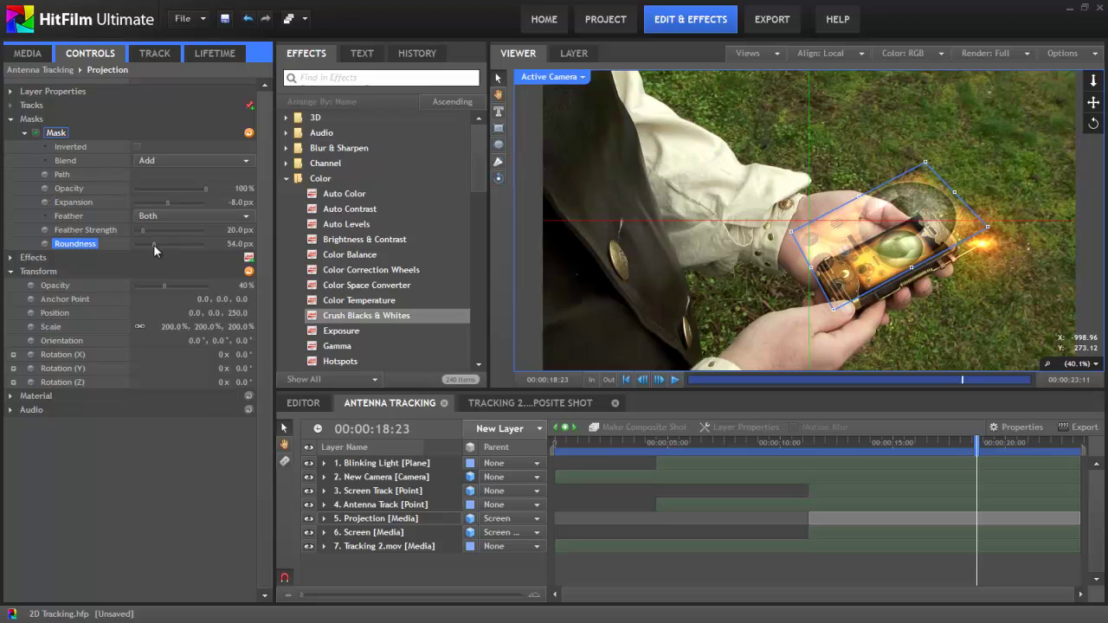
left_click_drag(157, 245, 152, 244)
left_click(732, 495)
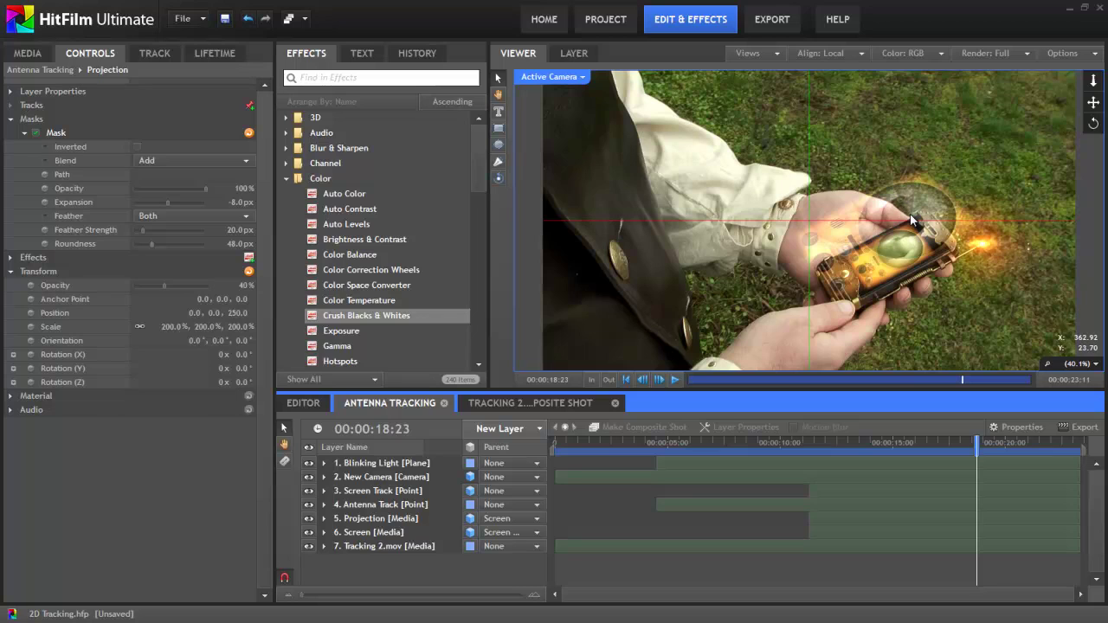
- Duplicate the Projection layer and rename the lower copy as Projection Blacks
right_click(362, 521)
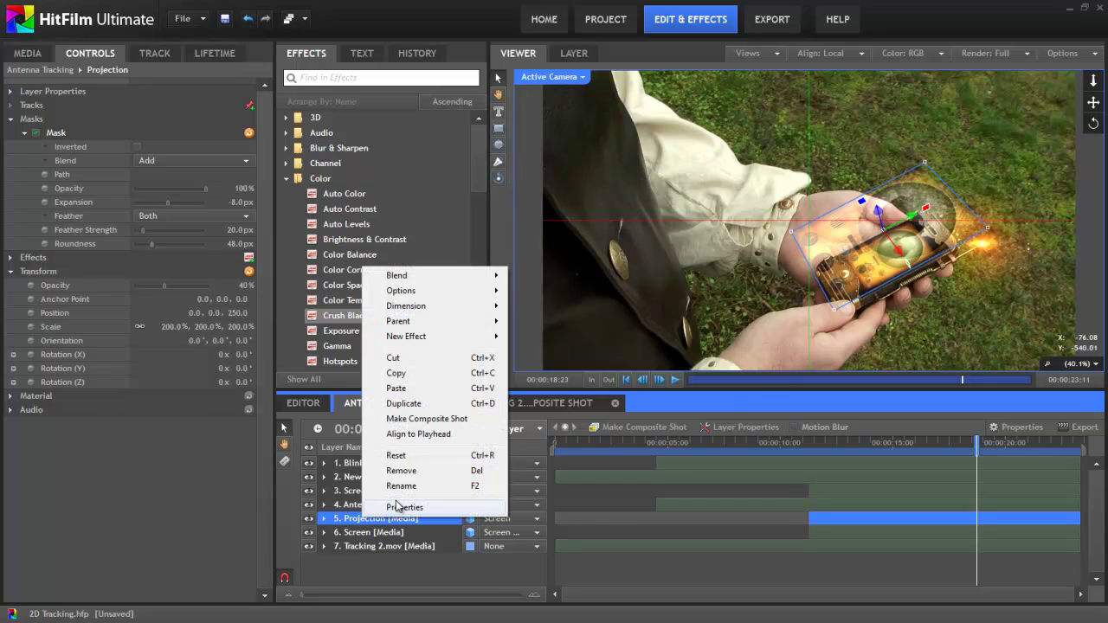
left_click(407, 404)
right_click(381, 534)
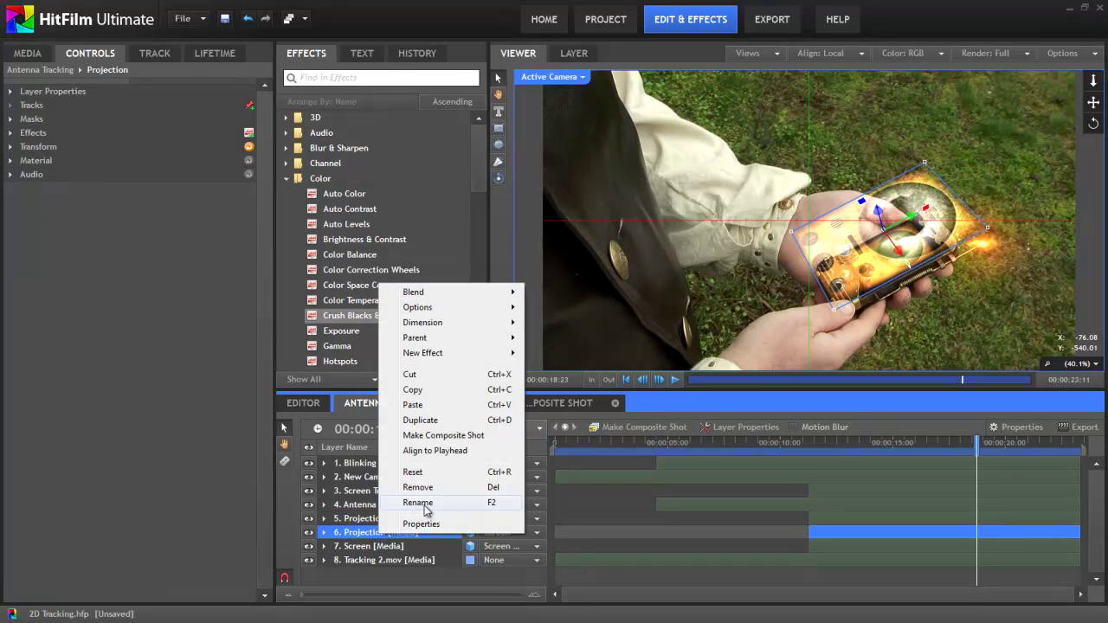
left_click(424, 507)
type("Blacks")
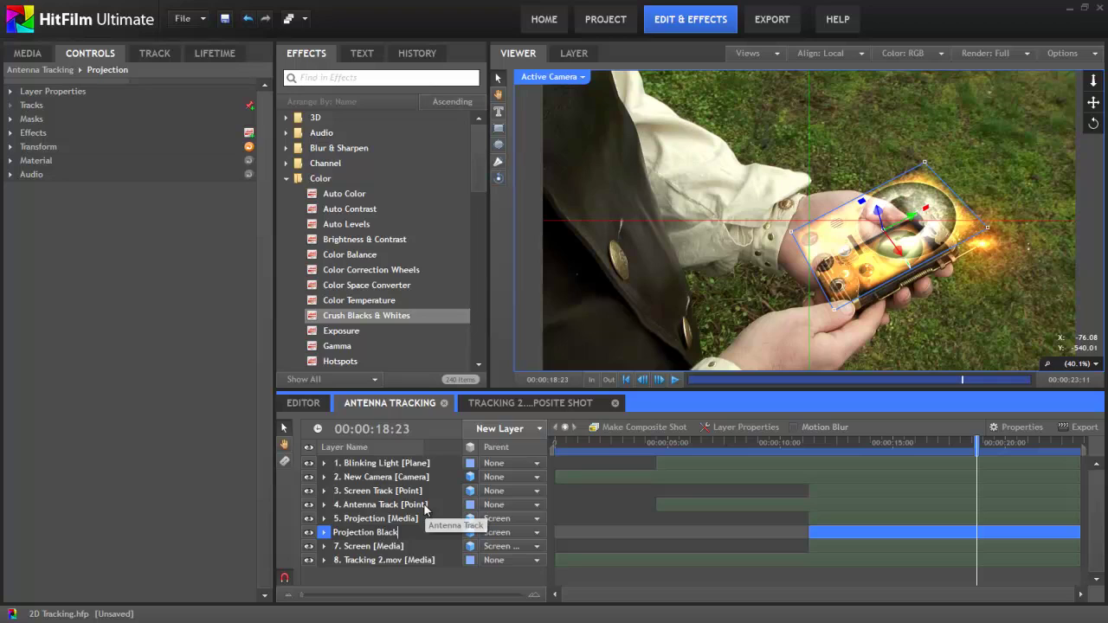
key("Return")
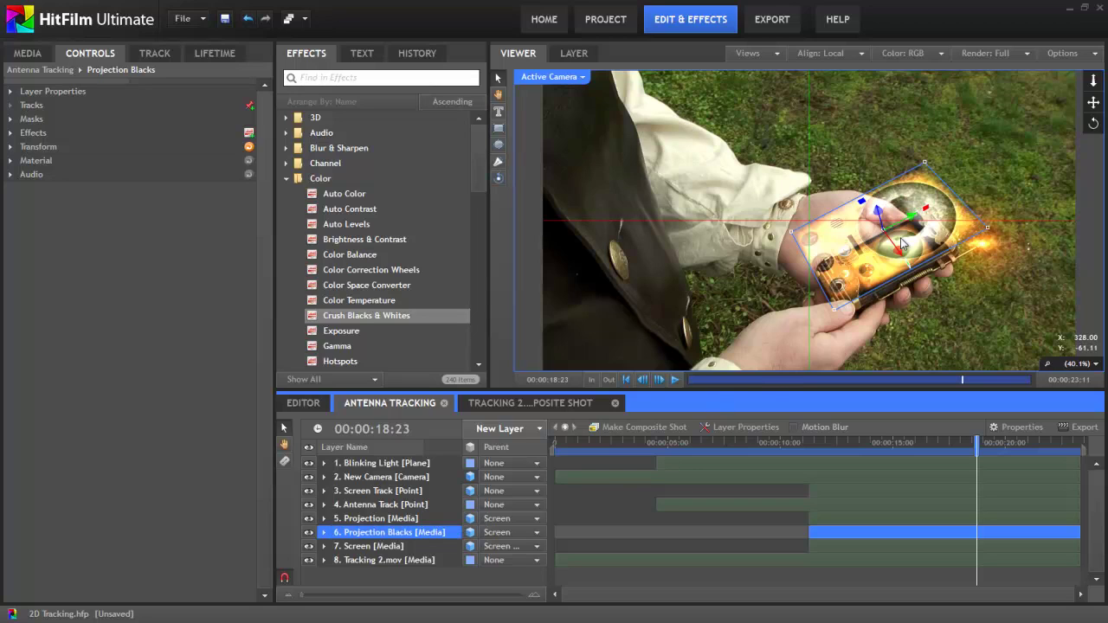
- Set the Projection Blacks layer's blend mode to Multiply in its layer properties
left_click(10, 94)
left_click(10, 91)
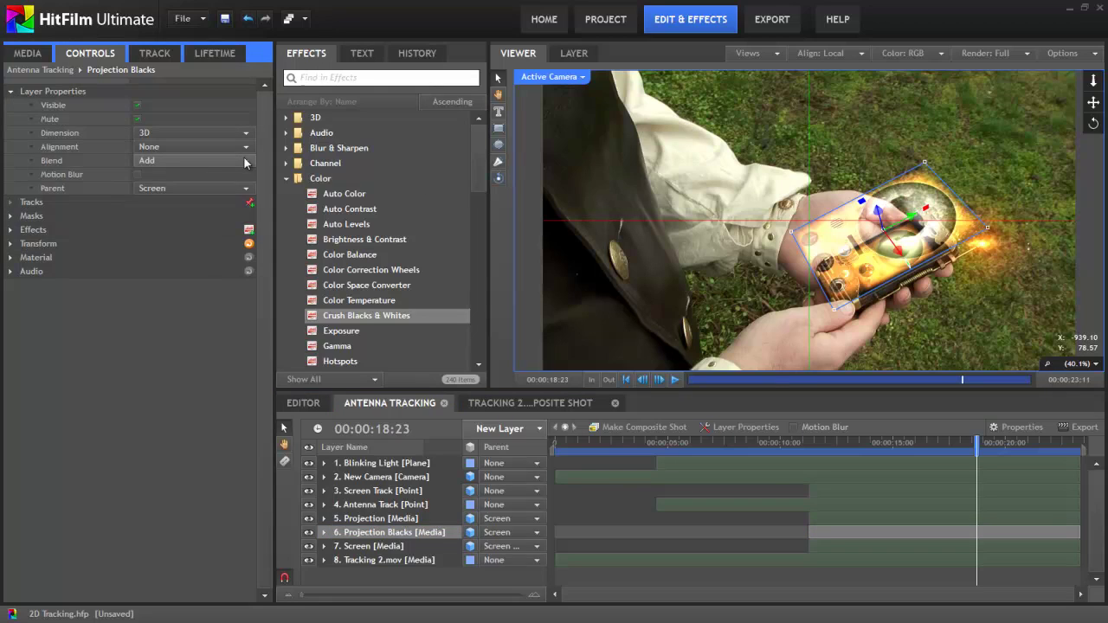
left_click(197, 160)
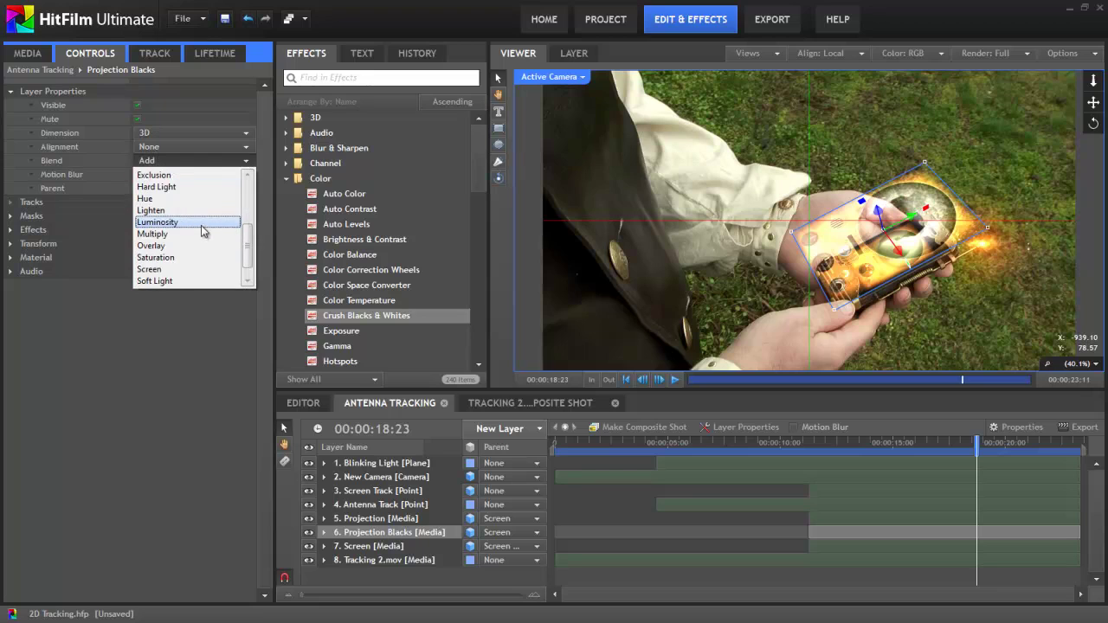
left_click(178, 234)
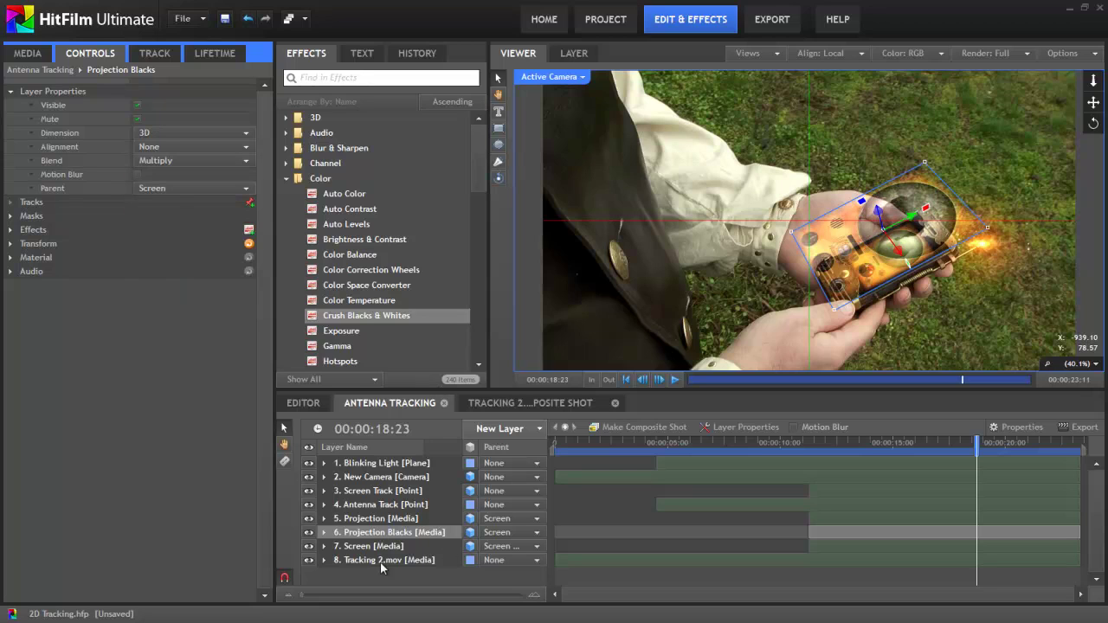
- Set the Projection Blacks layer's Z position to 245
left_click(35, 243)
left_click(233, 285)
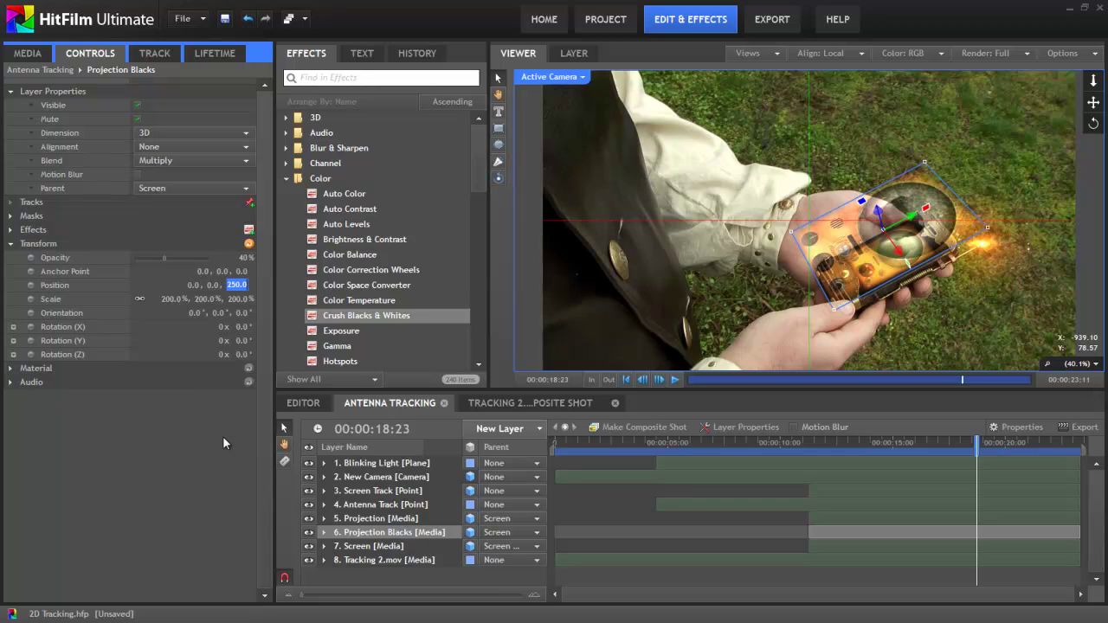
type("245")
key("Return")
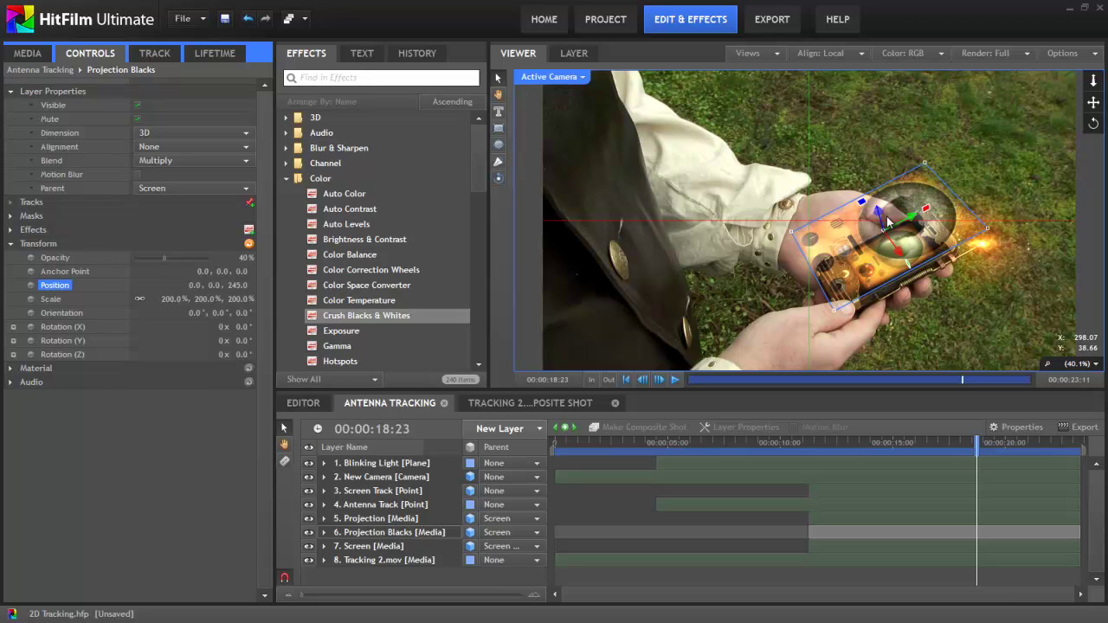
left_click(315, 531)
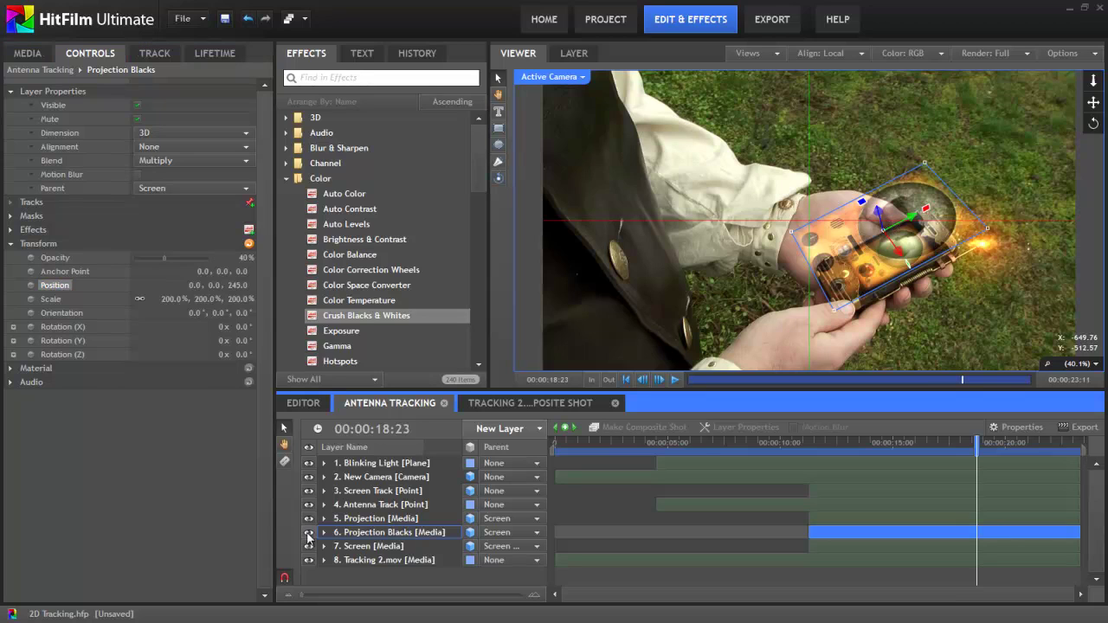
- Apply the Glow effect from the Stylize category to the Projection layer and open the effect's settings
left_click(370, 518)
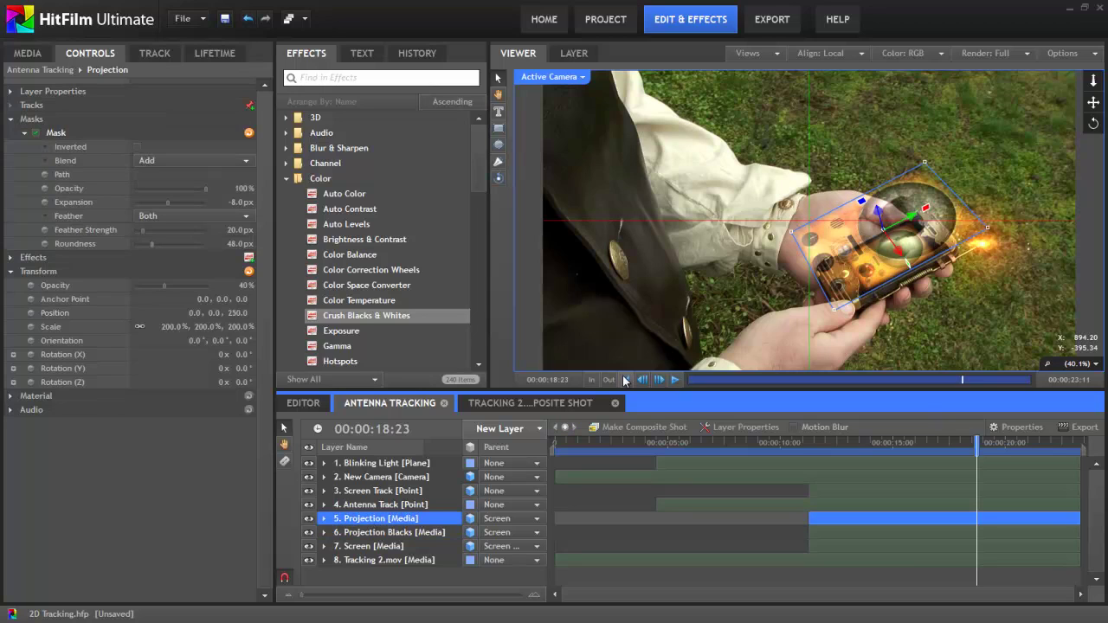
left_click(286, 178)
left_click(286, 207)
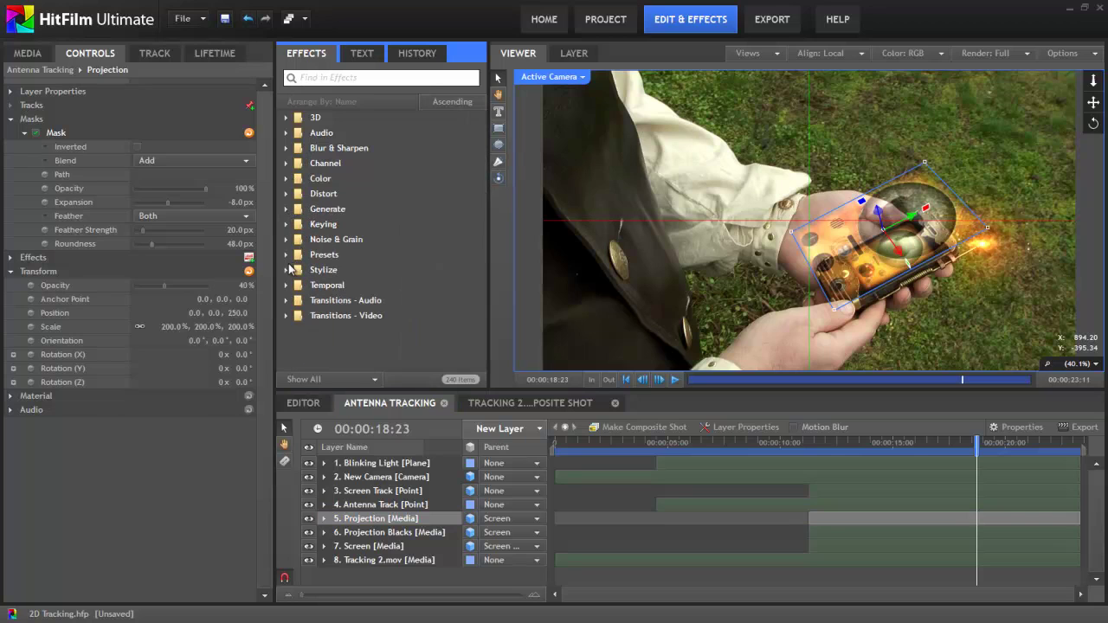
left_click(286, 269)
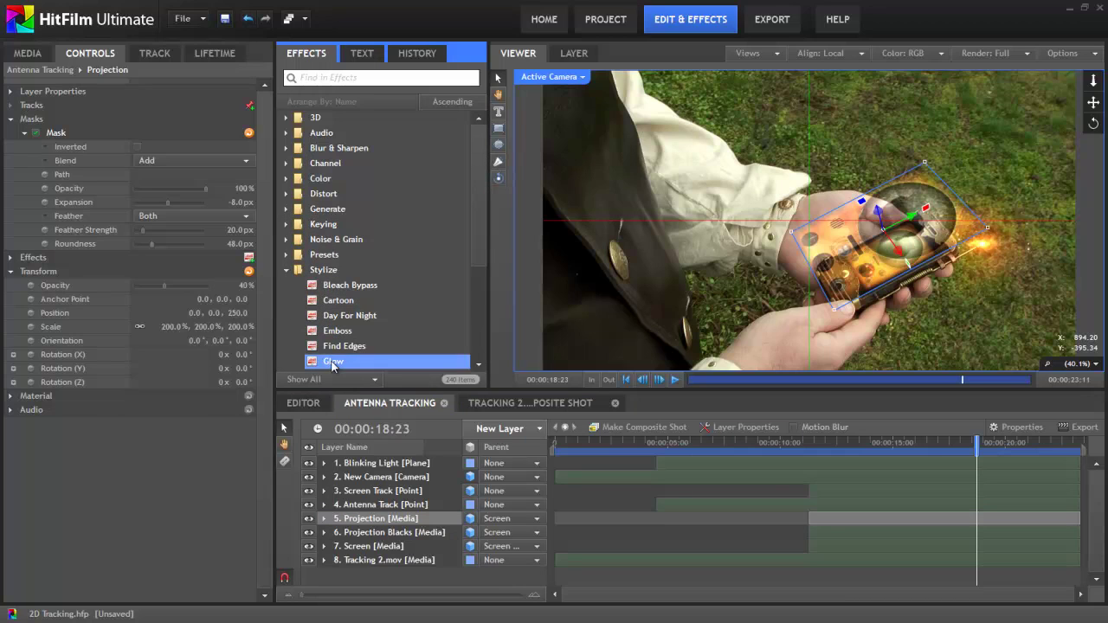
left_click_drag(337, 361, 381, 521)
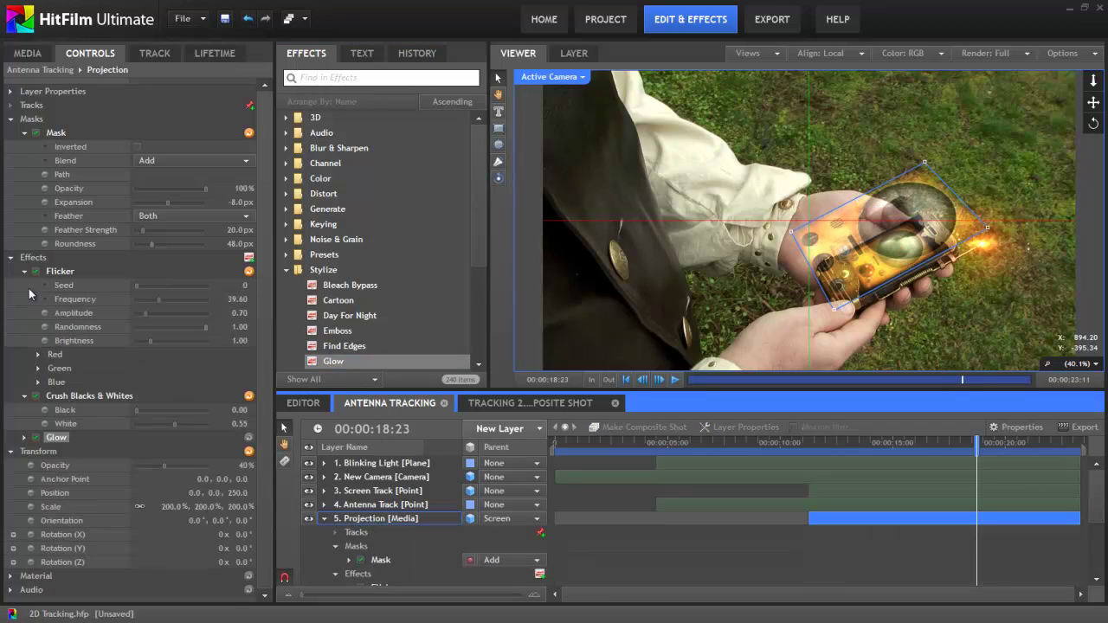
left_click(10, 119)
left_click(24, 313)
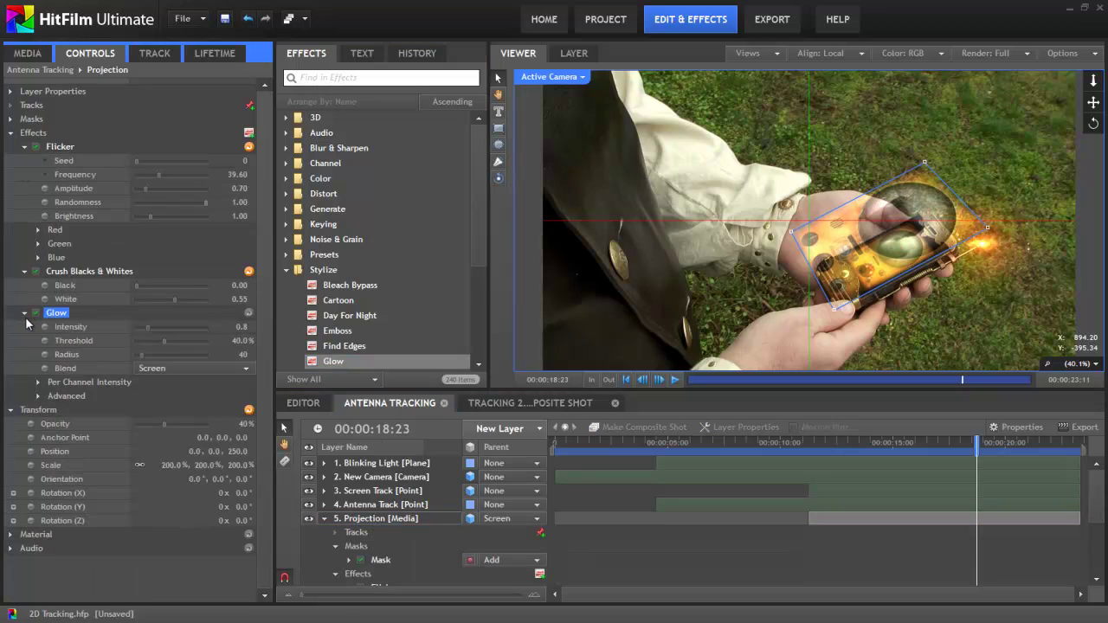
- Set the Projection layer's Glow effect to the Add blend mode with a radius of 20
left_click(12, 415)
left_click(243, 368)
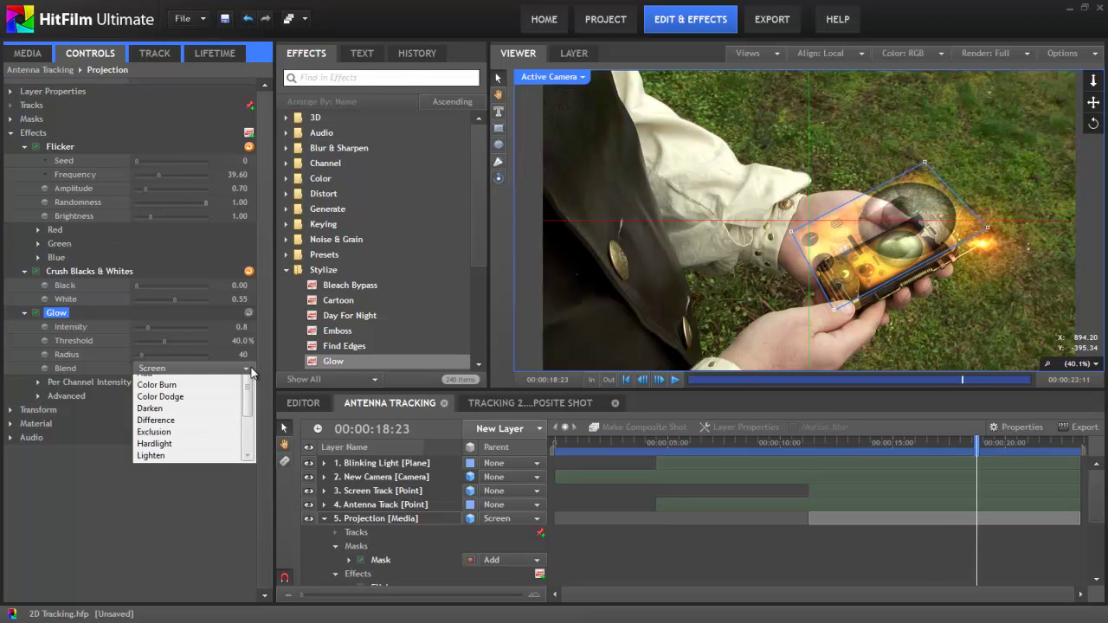
scroll(190, 409, "up", 1)
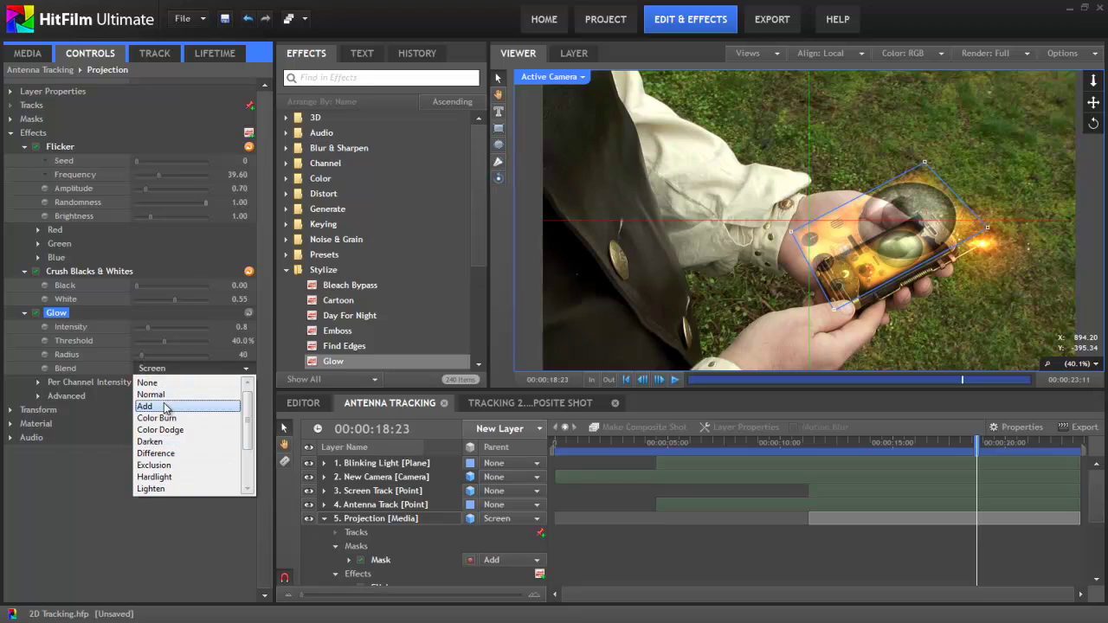
left_click(167, 407)
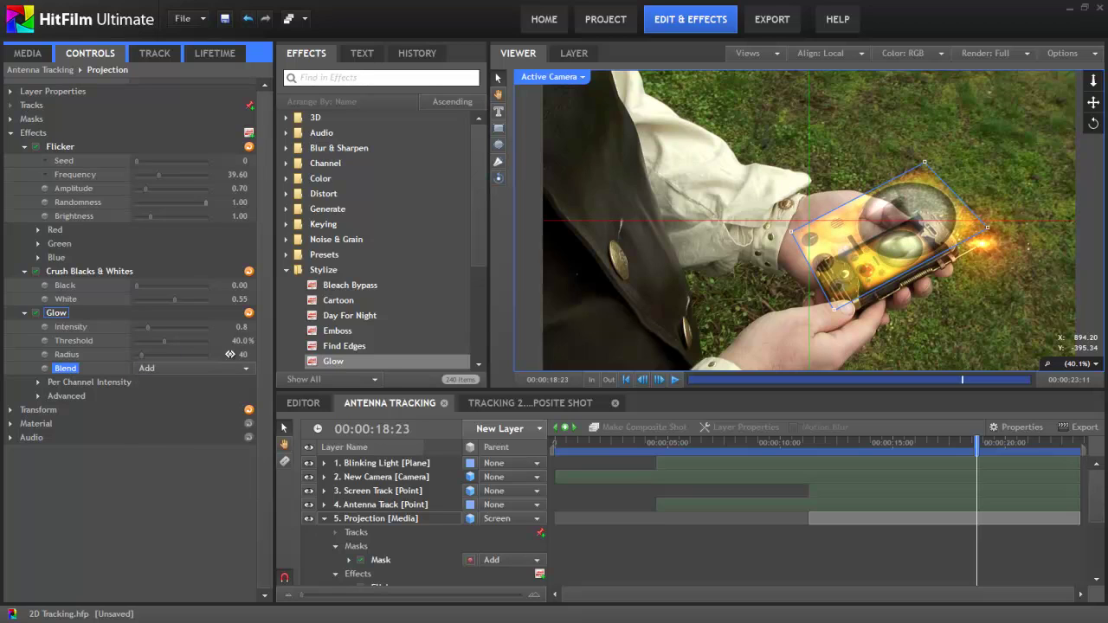
left_click(244, 355)
key("Return")
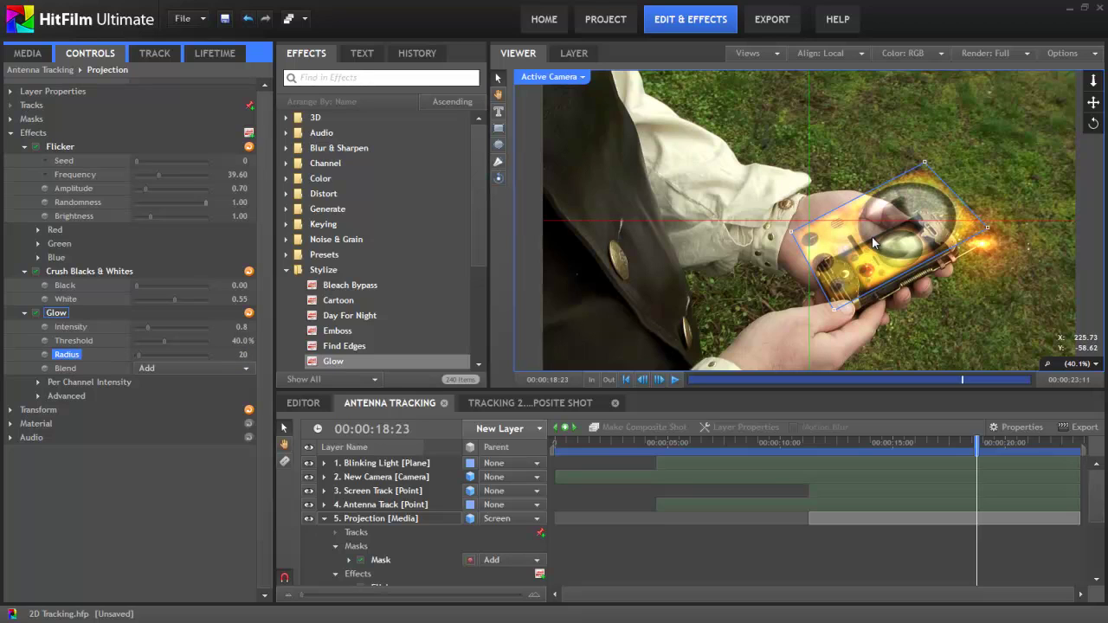
- Duplicate the Projection layer and delete the Glow effect from the upper copy
left_click(325, 518)
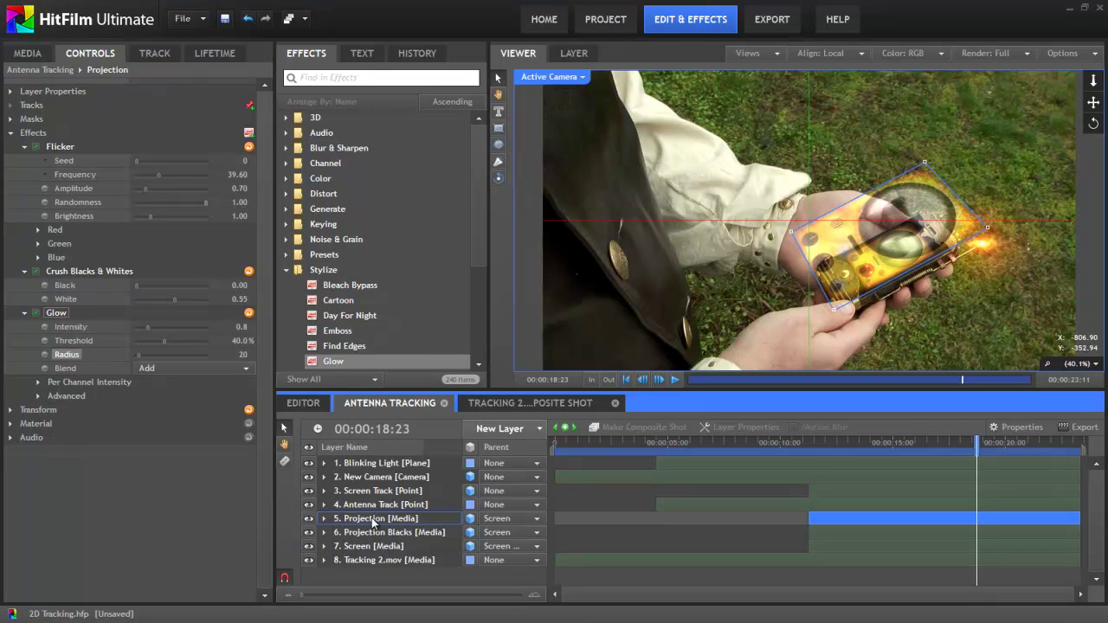
right_click(371, 518)
left_click(421, 404)
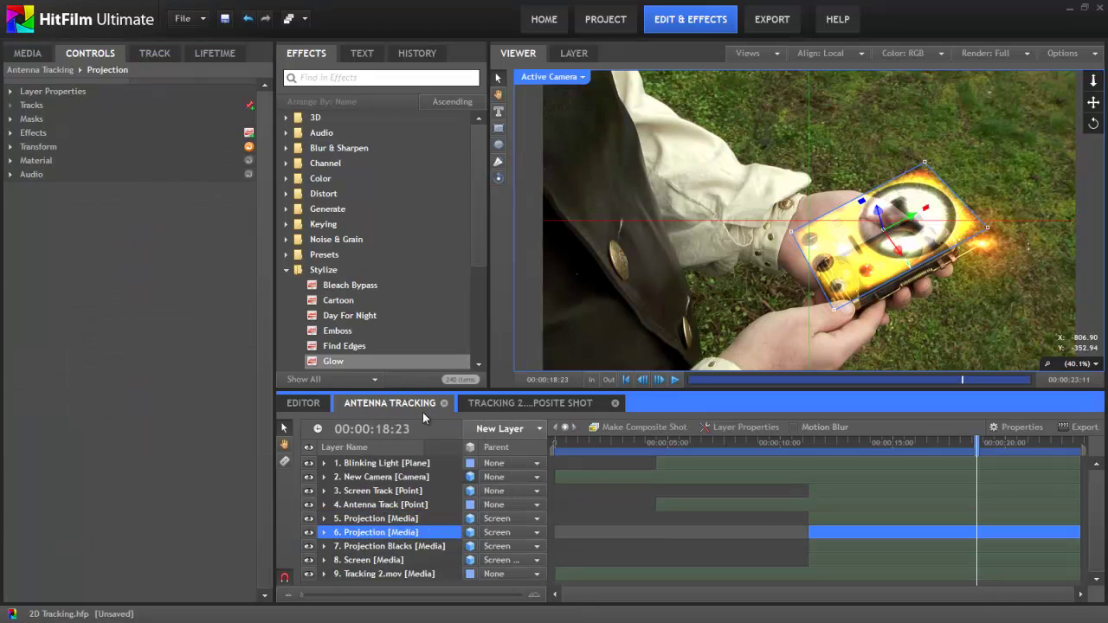
left_click(383, 519)
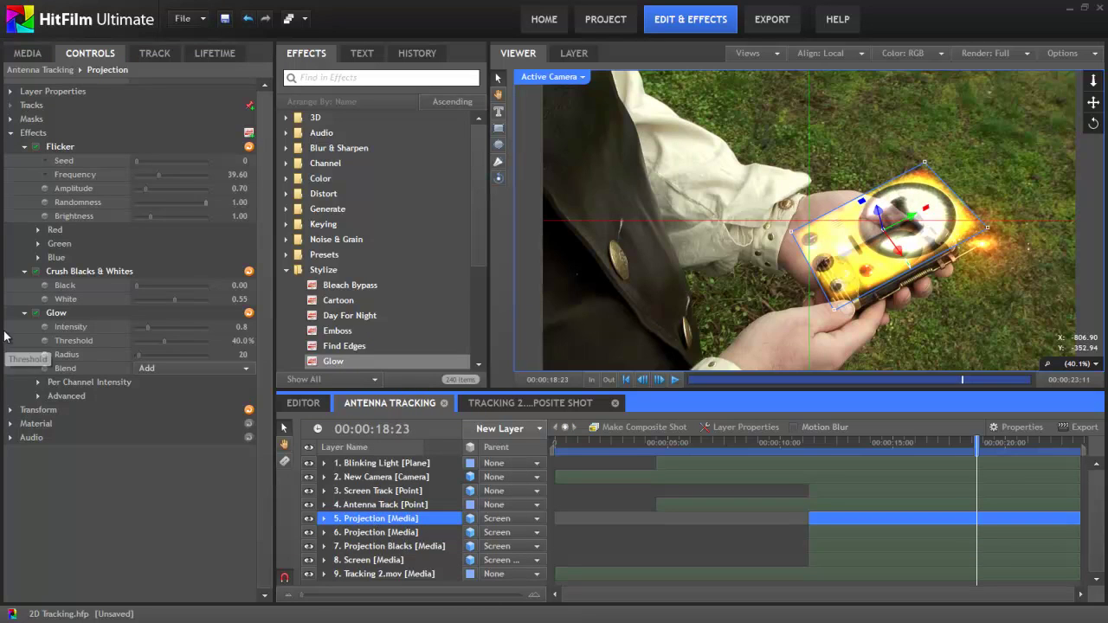
left_click(58, 307)
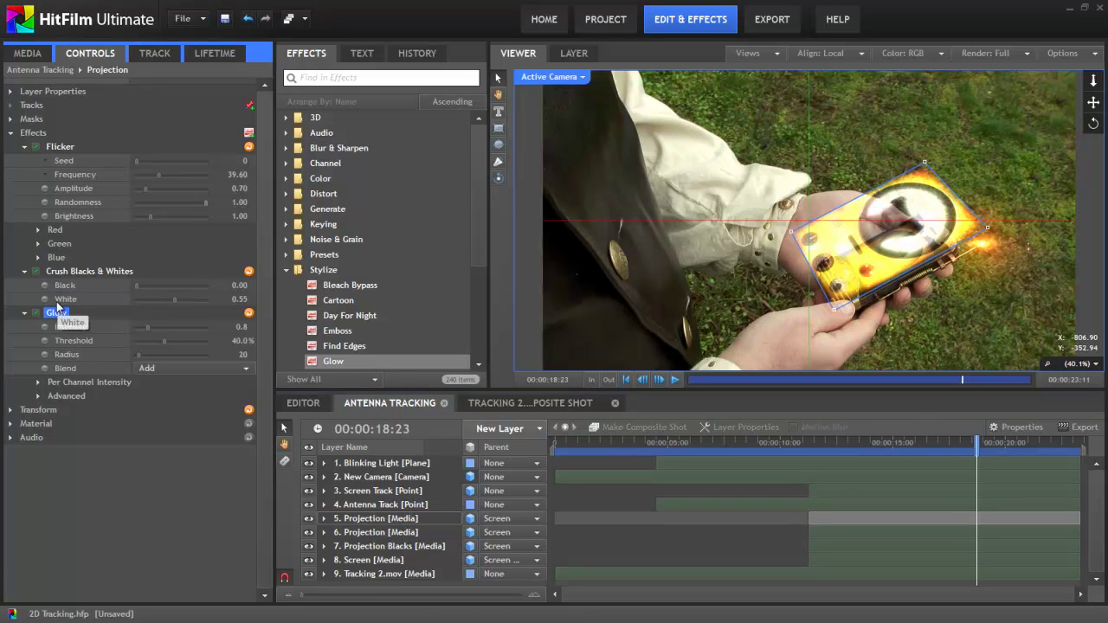
key("Delete")
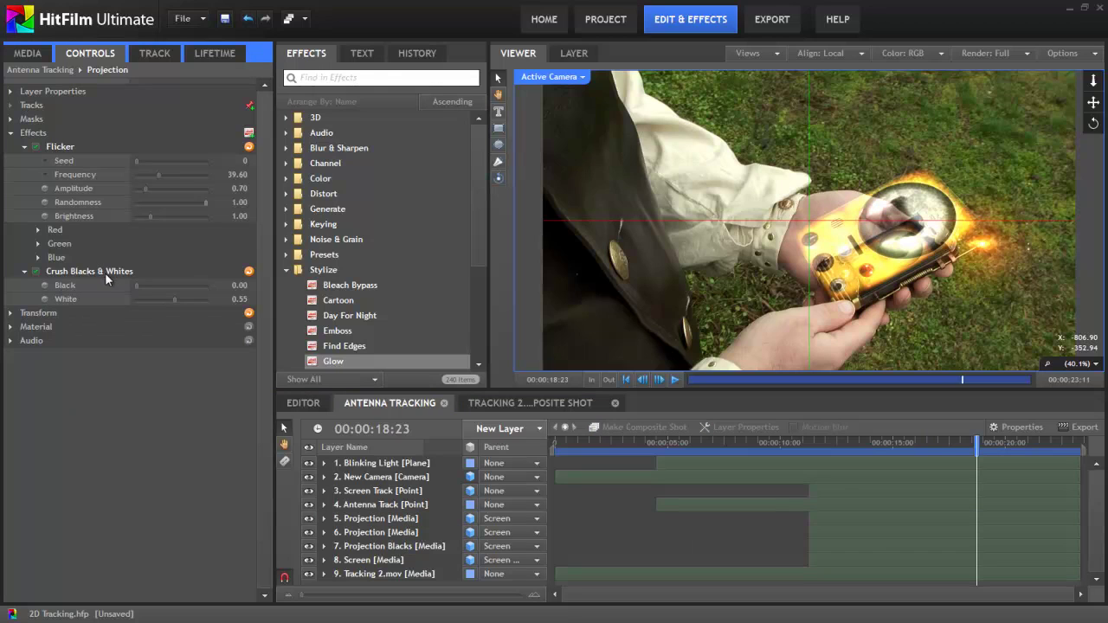
- Set the upper Projection copy's Crush Blacks & Whites to Black 0.43 and White 0.82, and rename the layer Projection Highlights
mouse_move(174, 298)
left_mouse_down()
mouse_move(153, 284)
mouse_move(166, 285)
left_mouse_up()
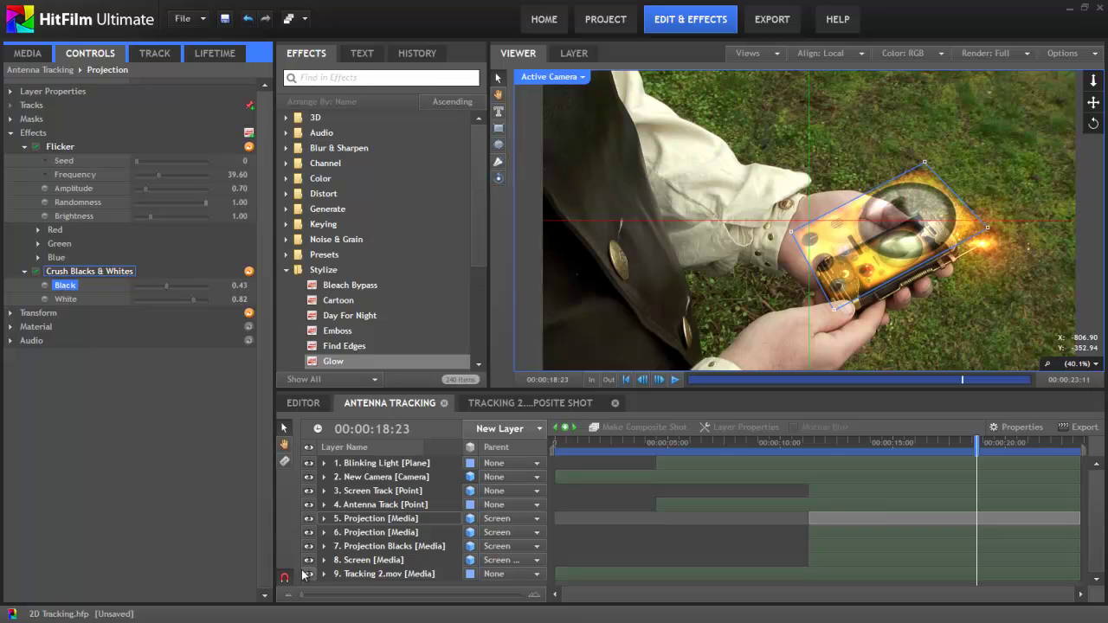
left_click(362, 519)
right_click(358, 520)
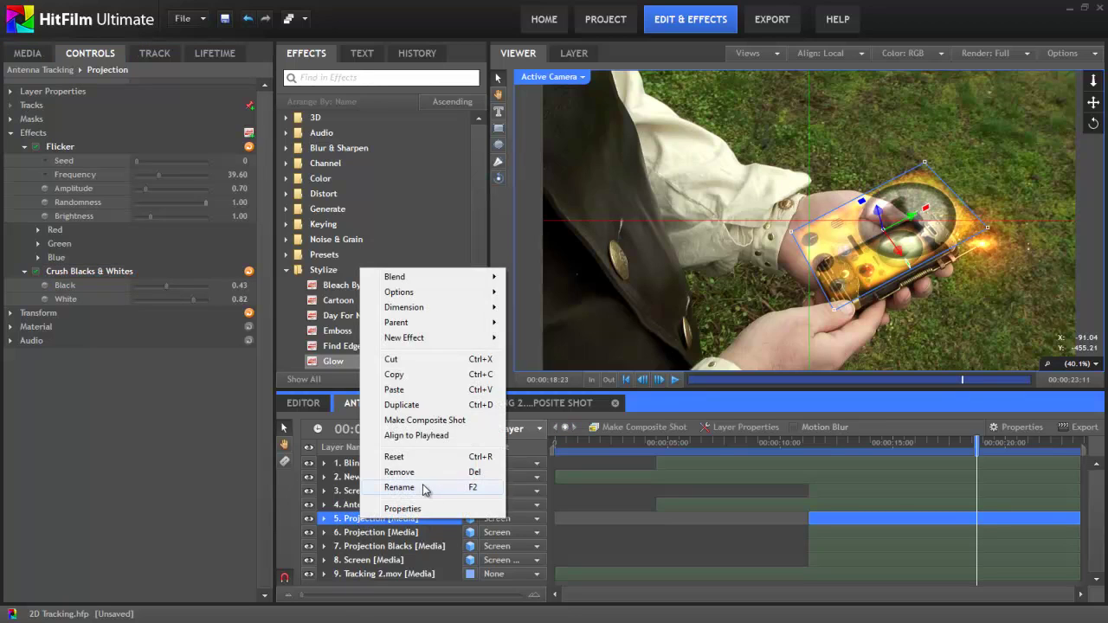
left_click(415, 488)
type("Highlights")
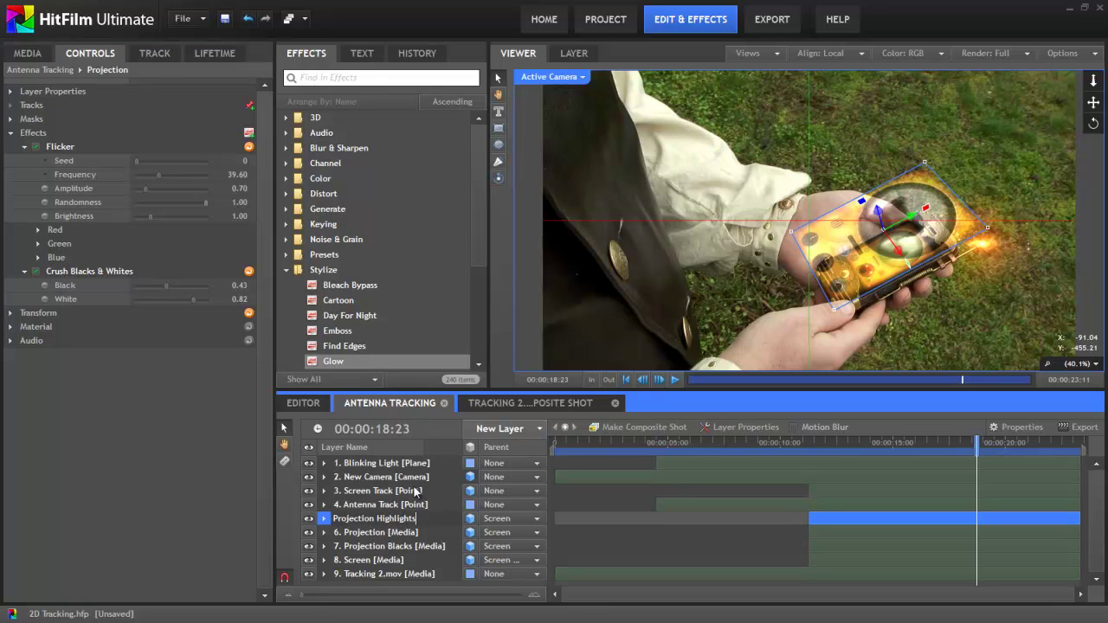
key("Return")
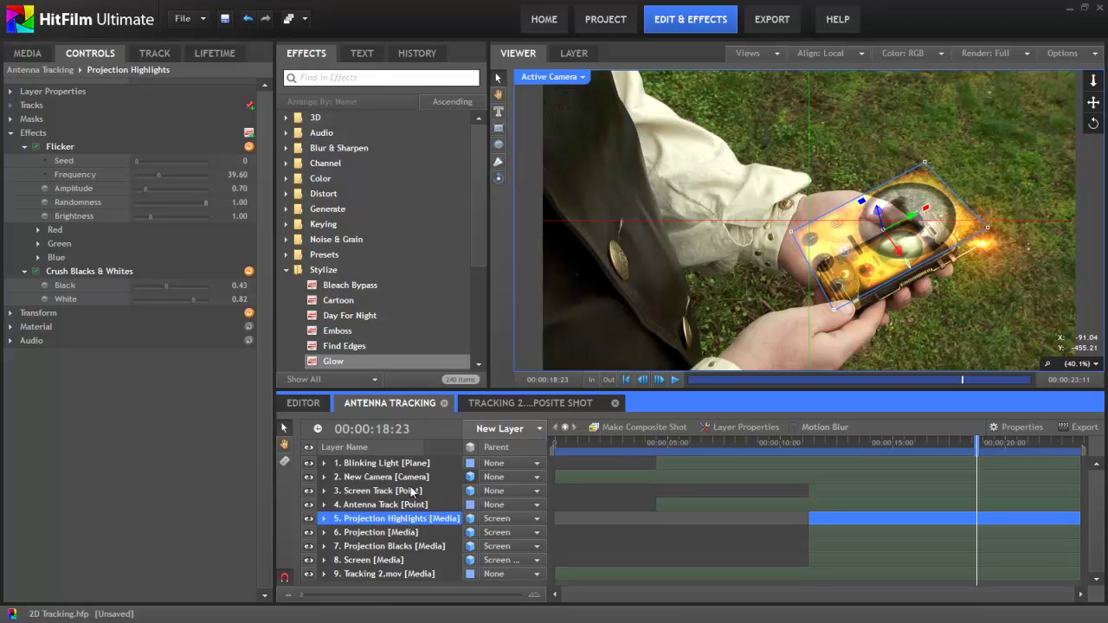
- Set the Projection Highlights layer's Z position to 255 and play back the composite to preview the layered projection
left_click(10, 314)
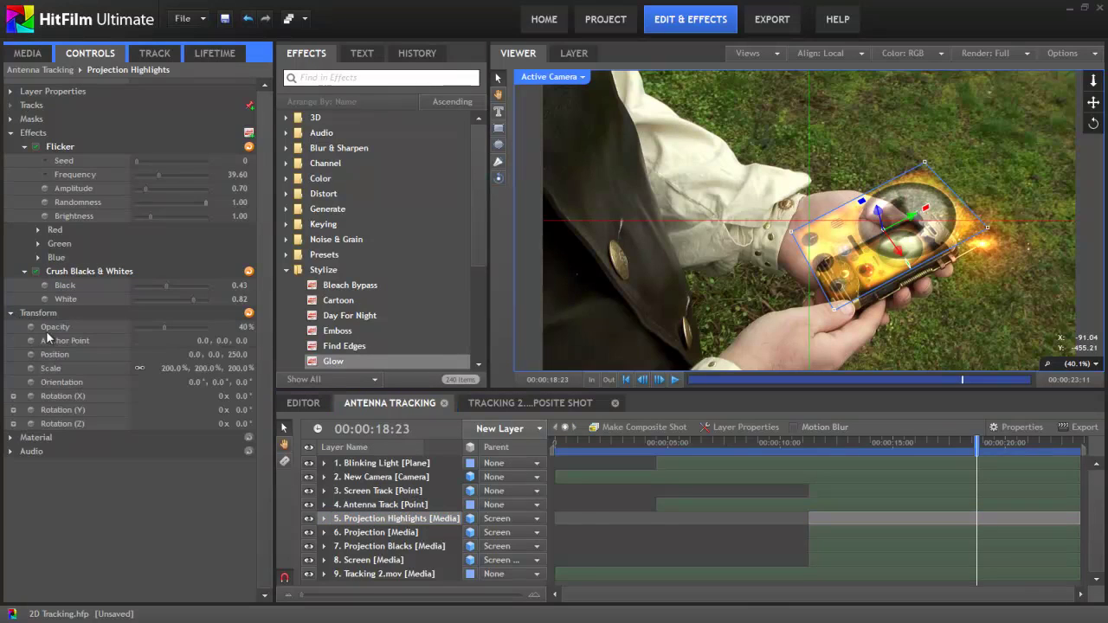
left_click(234, 355)
type("255")
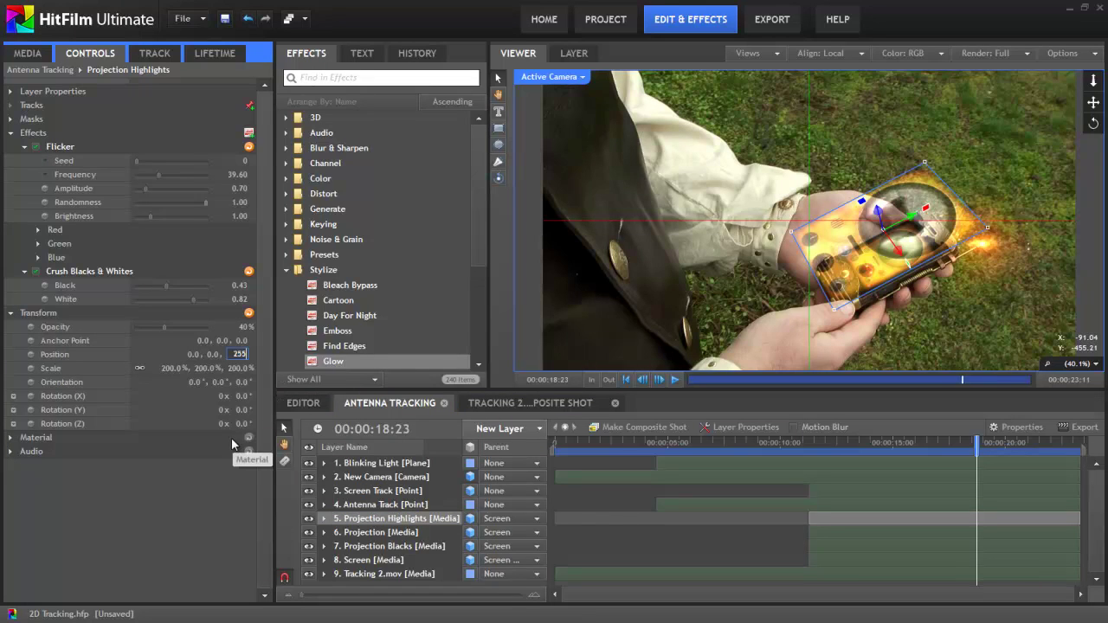
key("Return")
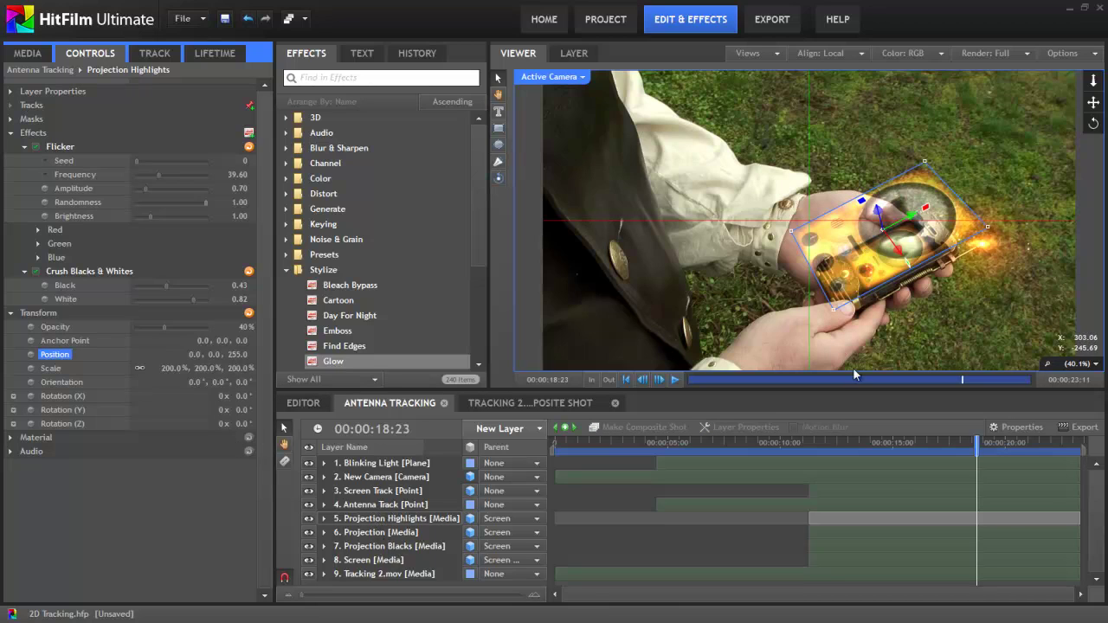
left_click(819, 447)
left_click(675, 380)
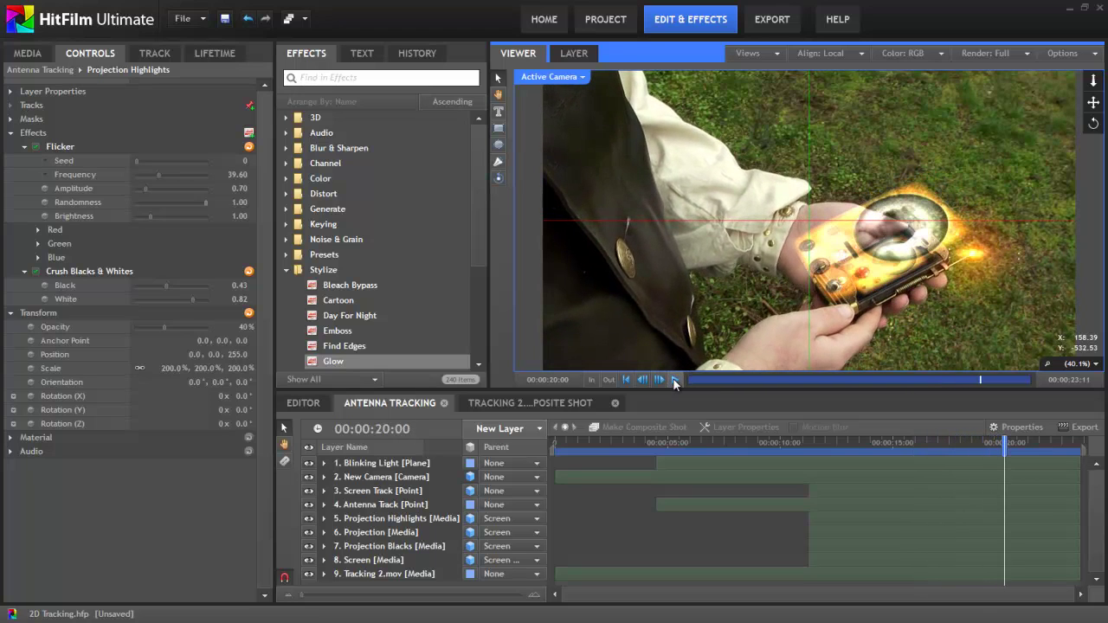
left_click(675, 381)
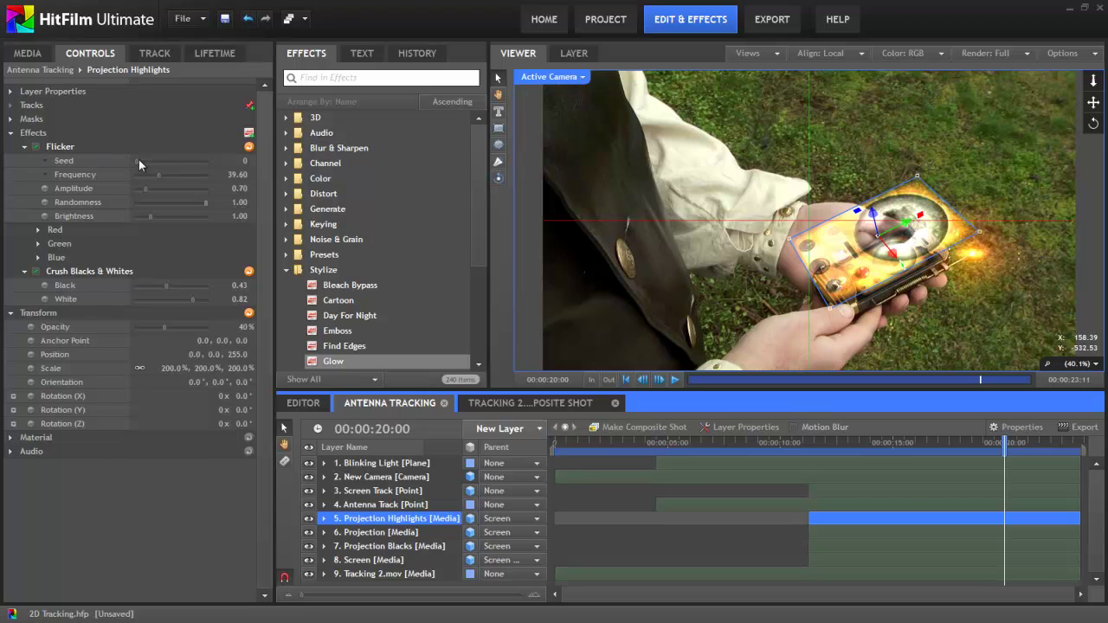
- Set the Flicker seed of Projection Highlights to 2000 and play back the projection section of the timeline
left_click_drag(145, 161, 150, 160)
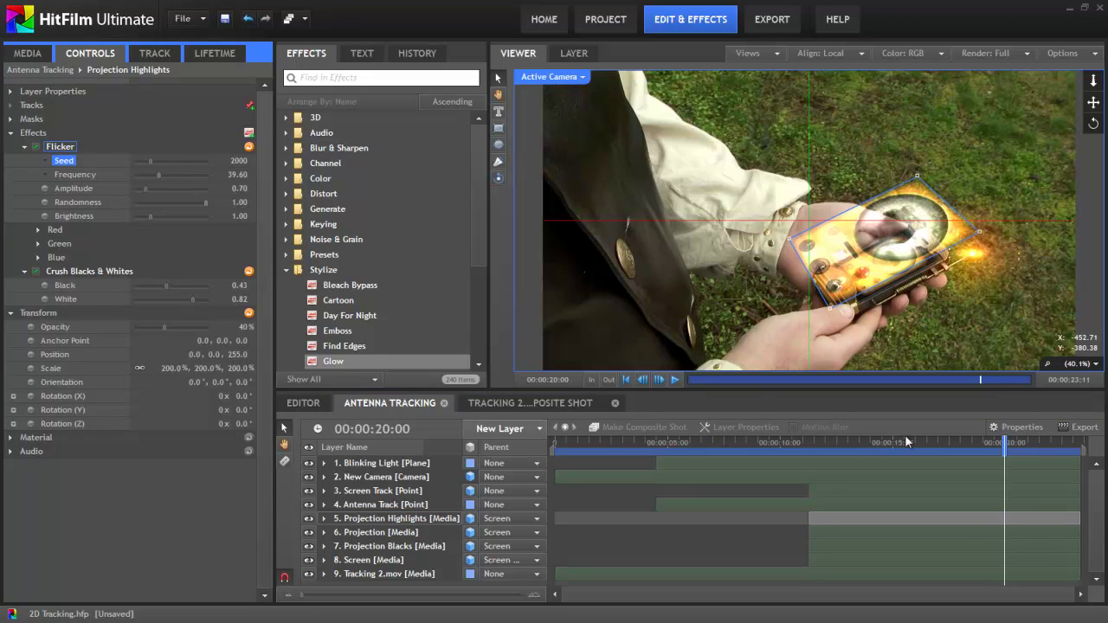
left_click(804, 443)
left_click(833, 444)
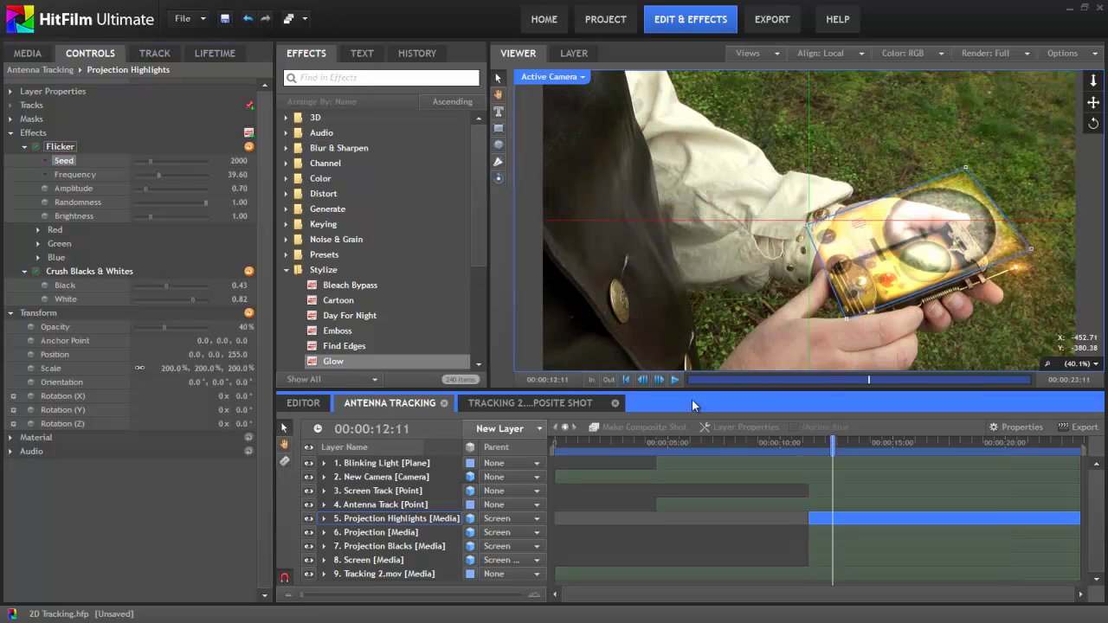
left_click(676, 380)
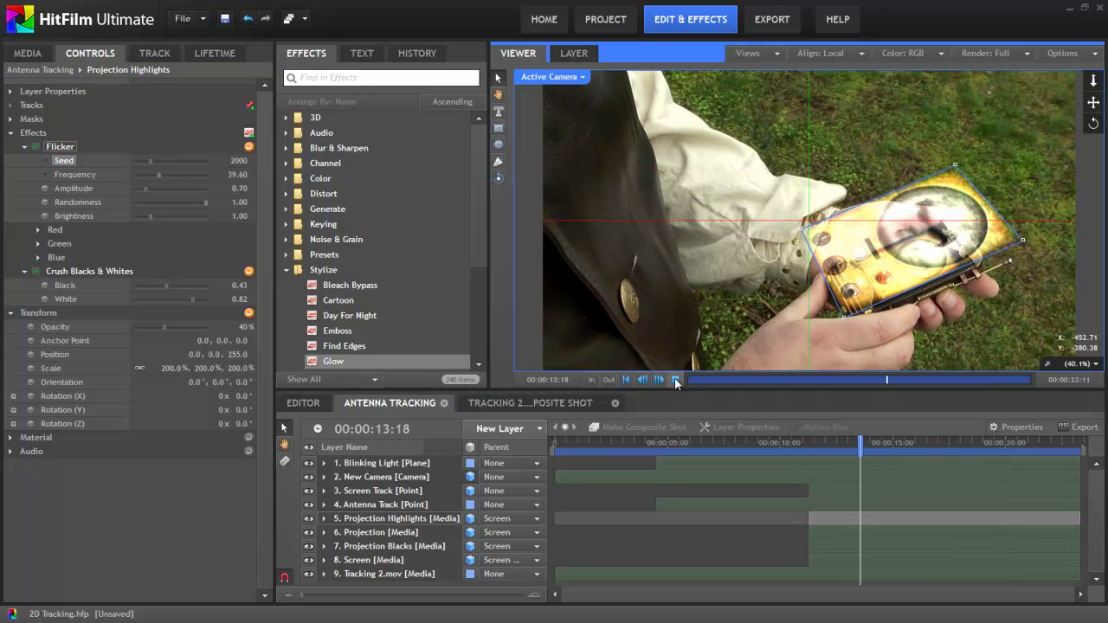
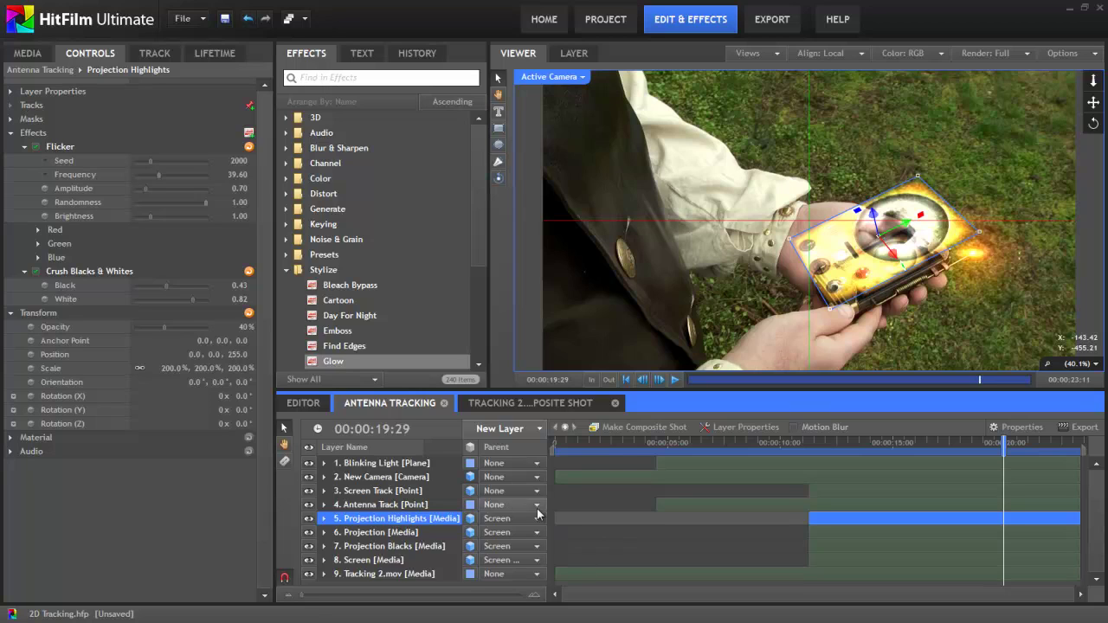
- Create a new point layer, convert it to 3D and parent it to the Screen layer
left_click(523, 429)
left_click(516, 400)
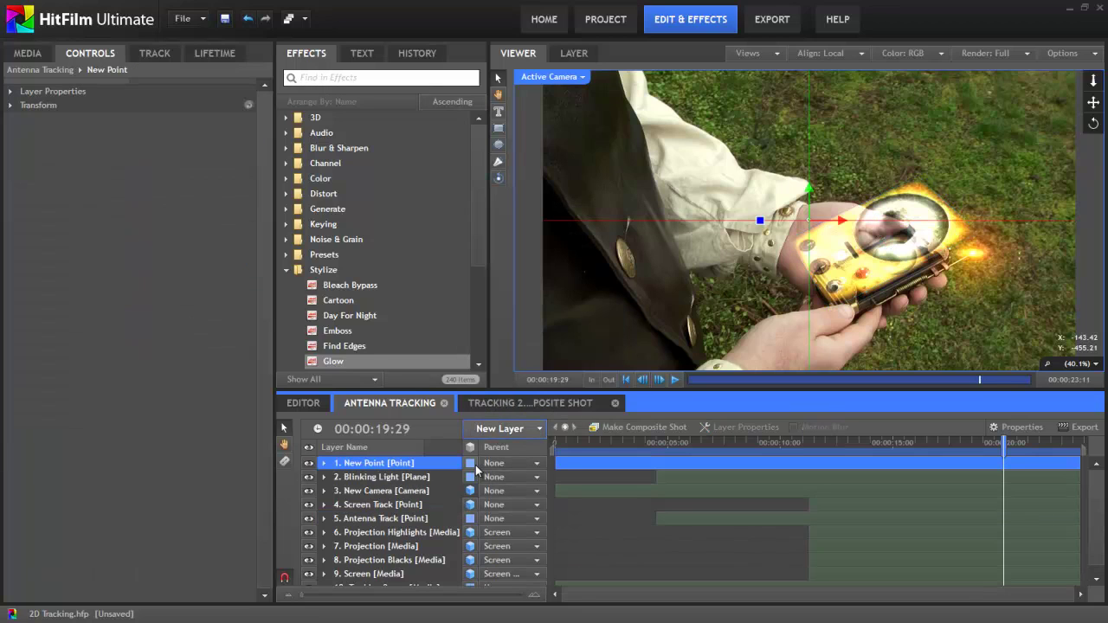
left_click(469, 463)
left_click(474, 494)
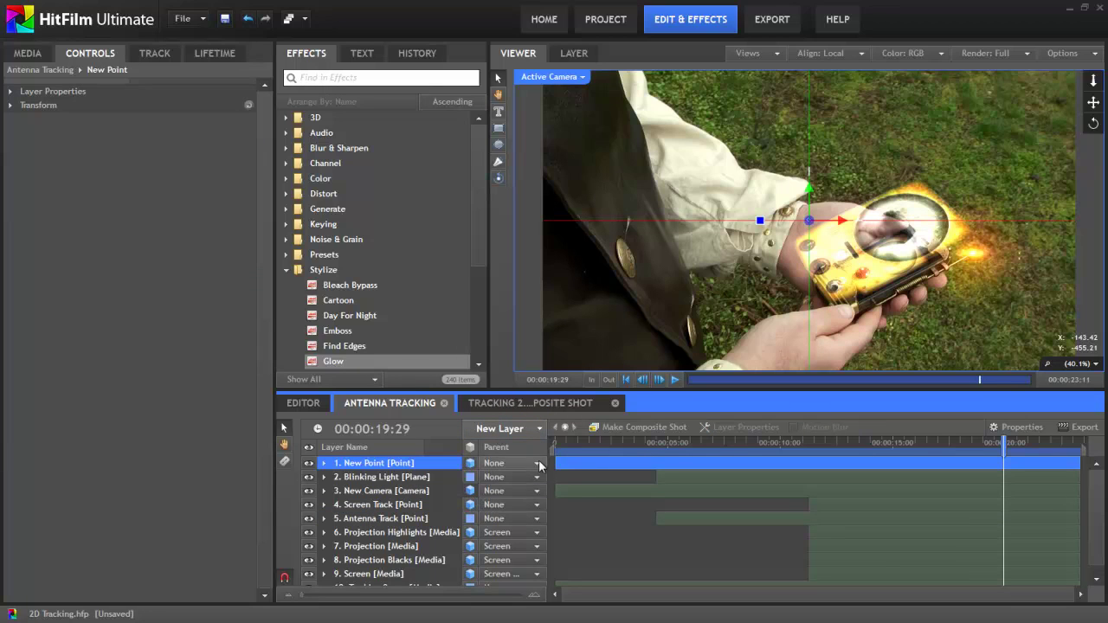
left_click(511, 463)
left_click(506, 572)
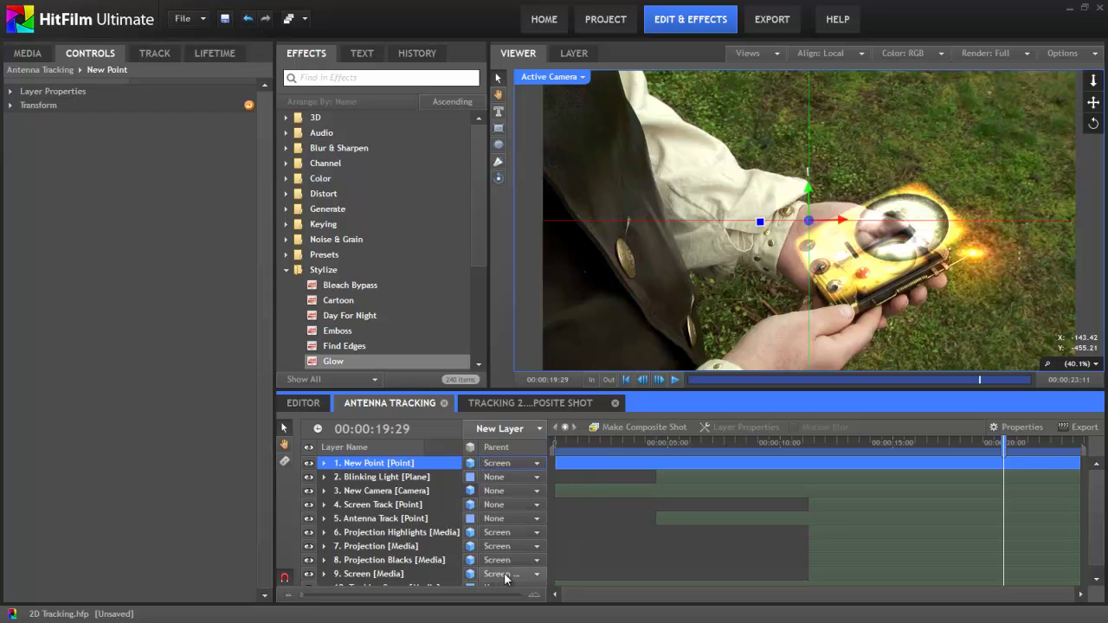
- Set the new point's position to 0, 0, 0 and its orientation to 0°, 0°, 0°
left_click(11, 106)
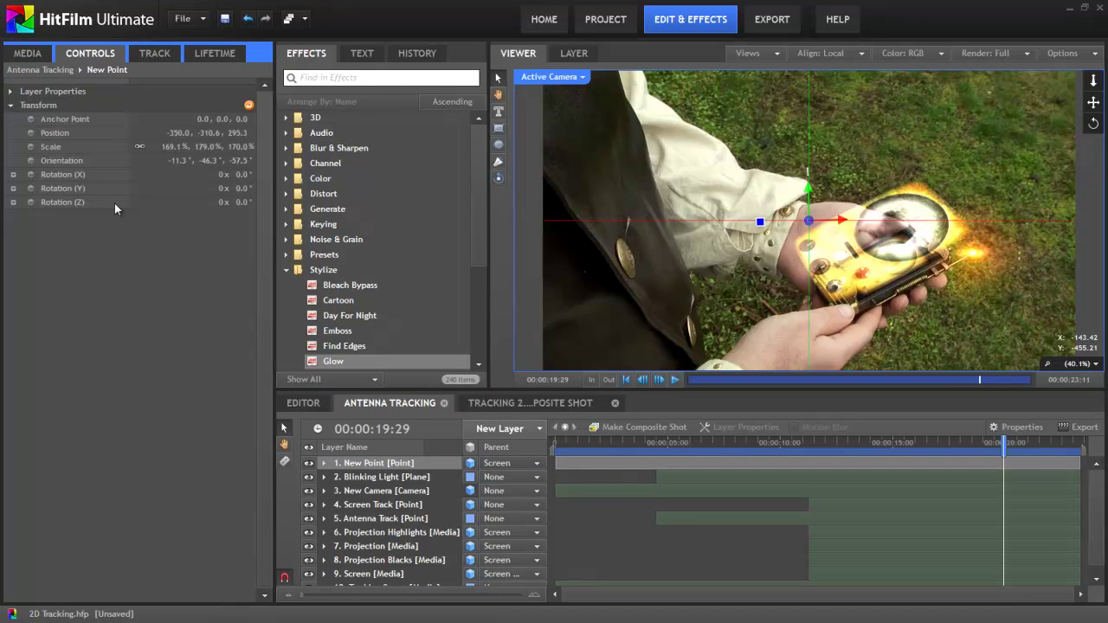
left_click(176, 132)
type("0")
key("Tab")
type("0")
key("Tab")
type("0")
key("Tab")
key("Tab")
key("Tab")
key("Tab")
type("0")
key("Tab")
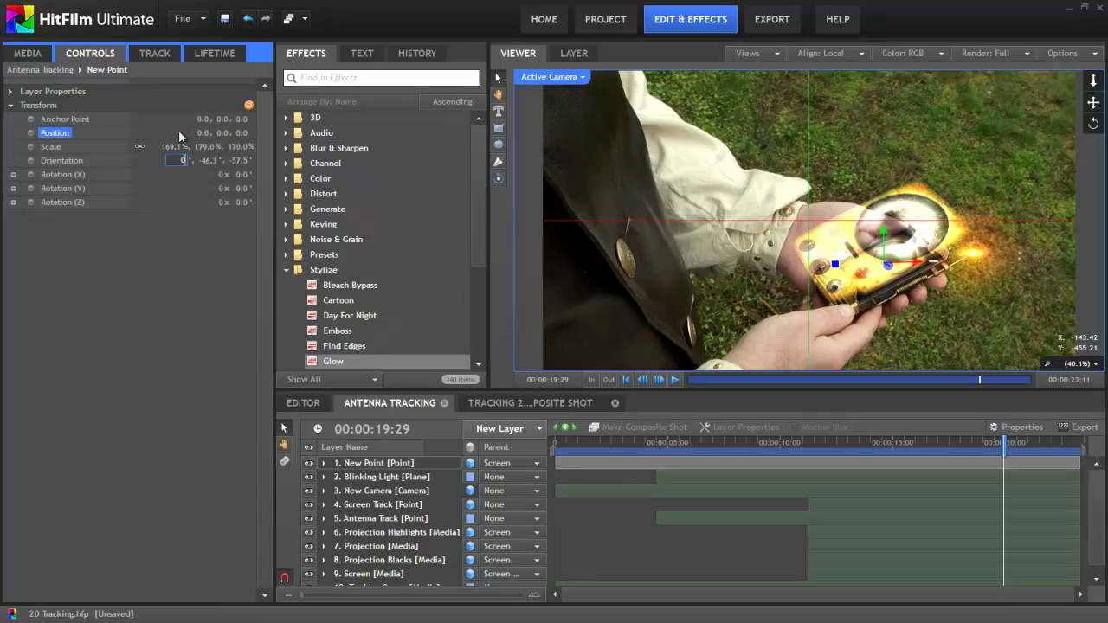
type("0")
key("Tab")
type("0")
key("Tab")
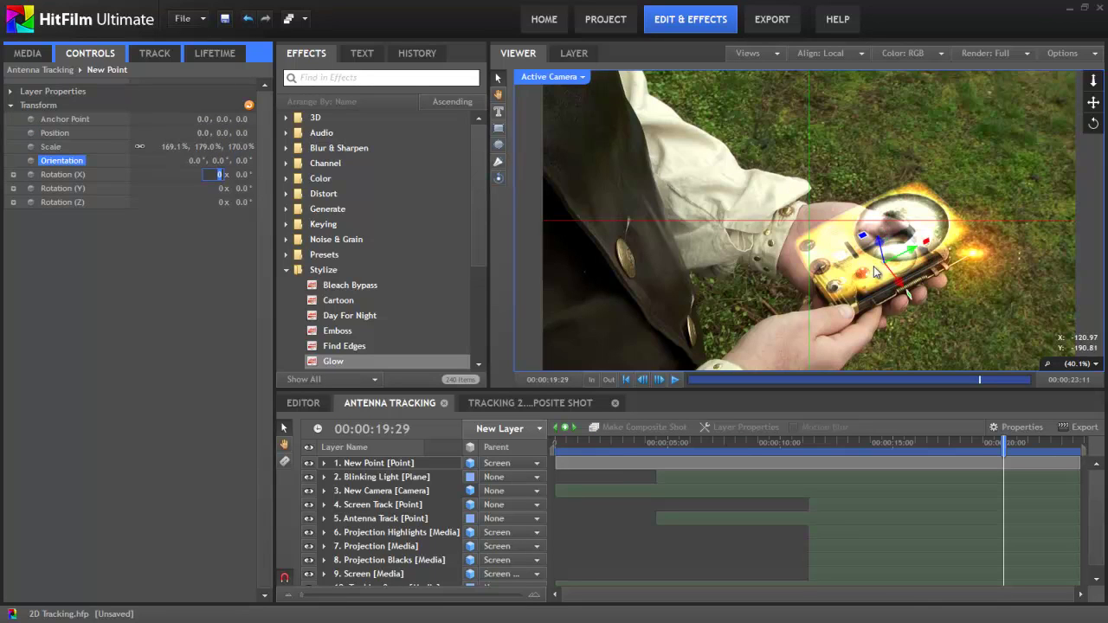
- Hide the three Projection layers, move the point to the device screen's far corner at about -138.4, 233.2, 0, and check another frame
left_click(309, 533)
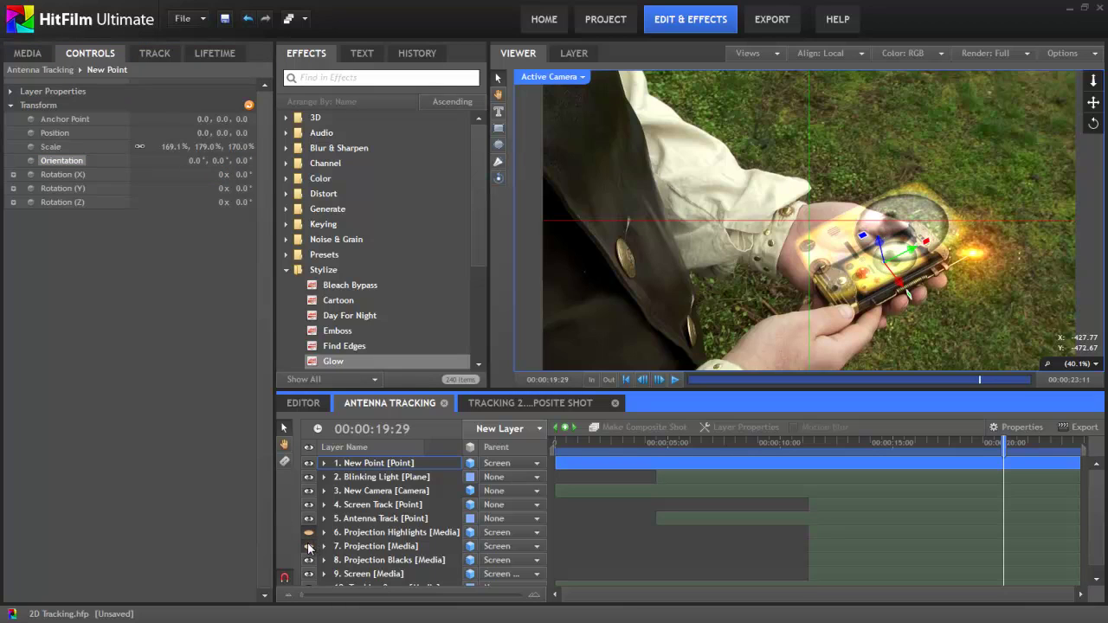
left_click(309, 546)
left_click(309, 560)
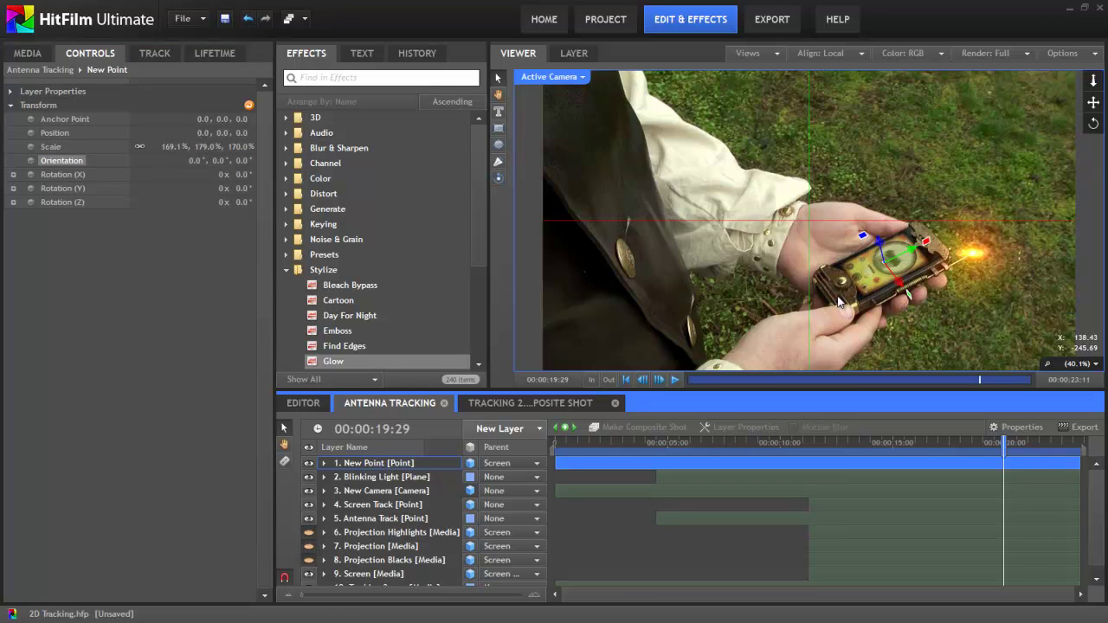
left_click_drag(891, 275, 924, 258)
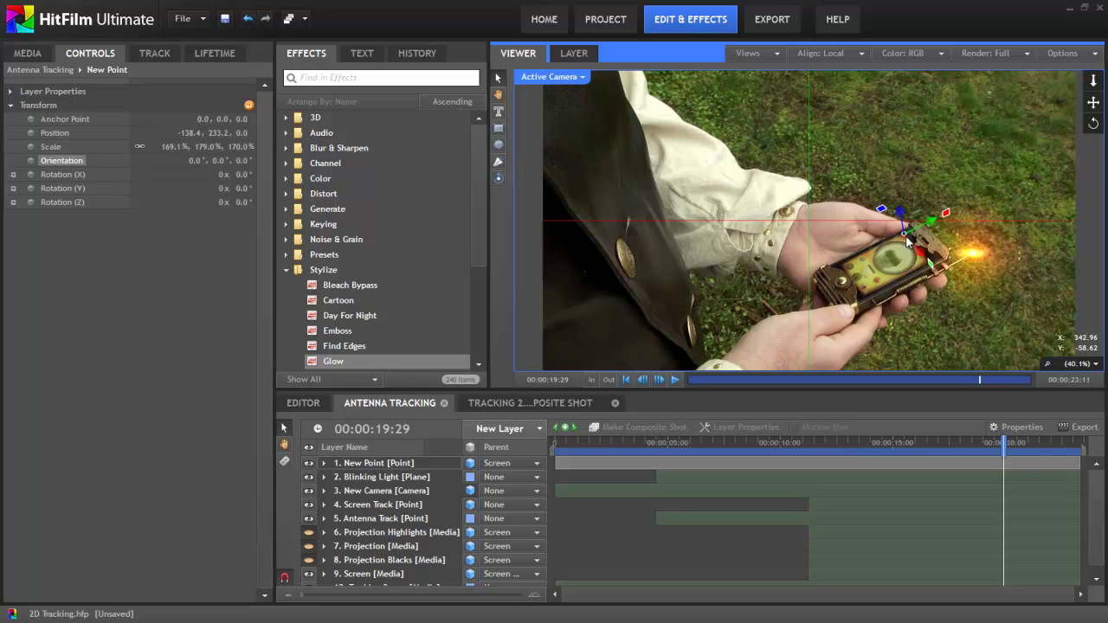
left_click_drag(1002, 446, 965, 466)
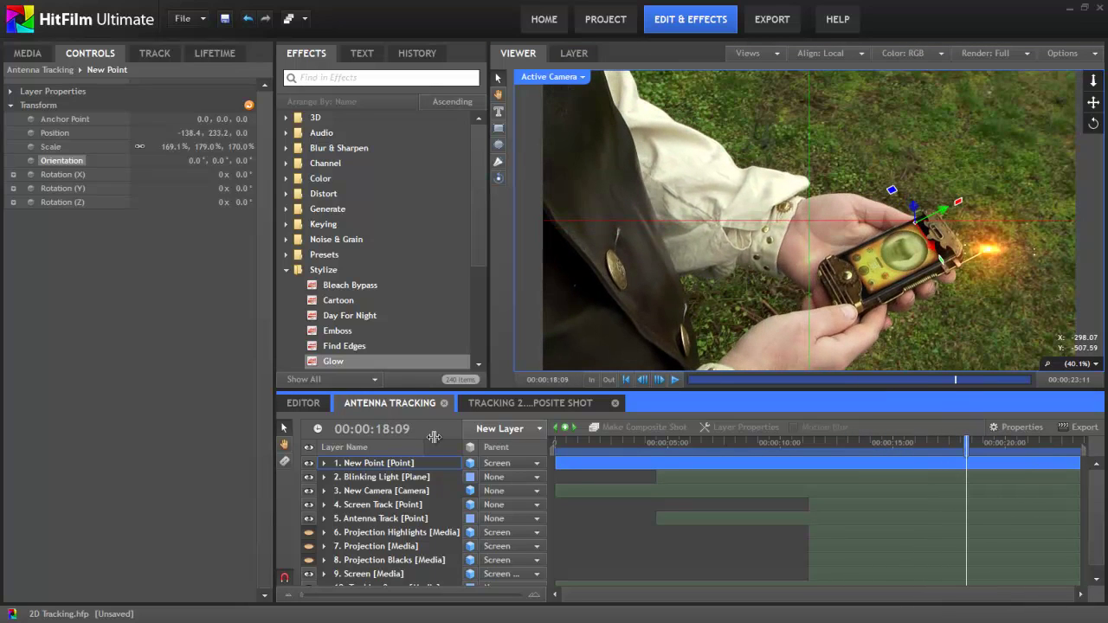
- Duplicate the point layer and move the upper copy along X to the screen's adjacent corner, at about 146.8, 233.2, 0
right_click(373, 463)
left_click(414, 369)
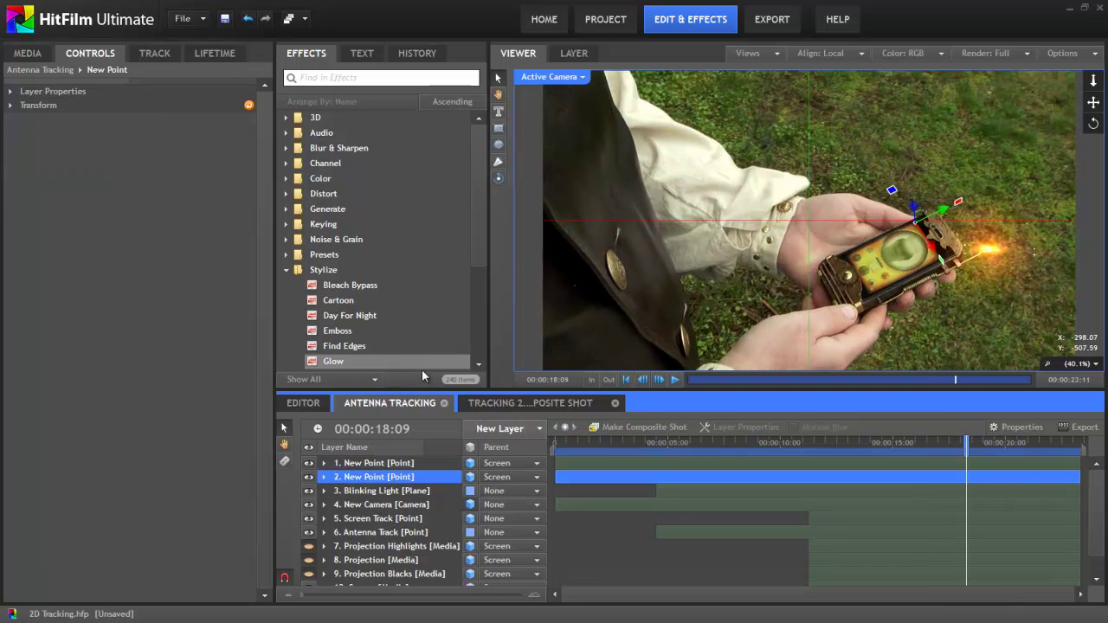
left_click(375, 464)
left_click_drag(936, 247, 950, 268)
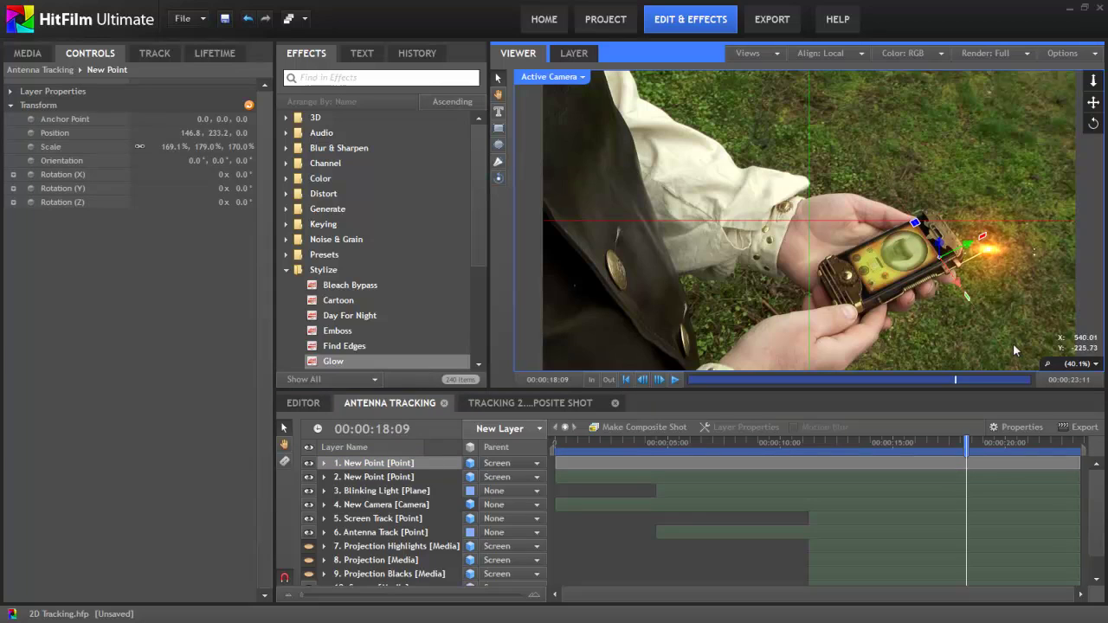
- Duplicate both screen corner points, move the copies along Y to the screen's near corners, and place them at the top of the layer stack
left_click(364, 479, "shift")
right_click(377, 482)
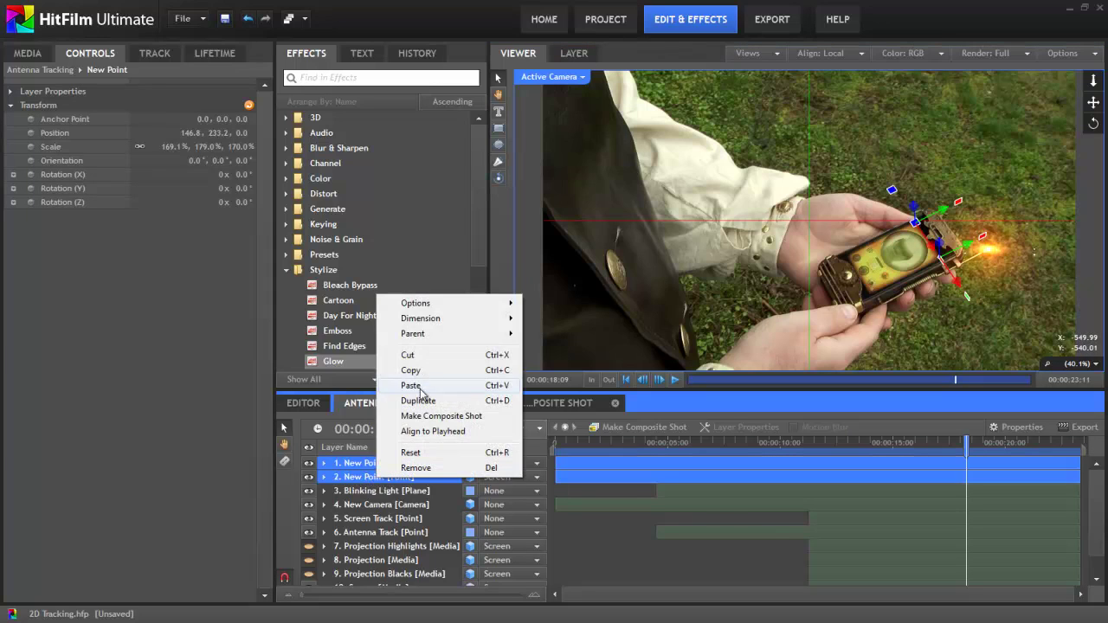
left_click(429, 401)
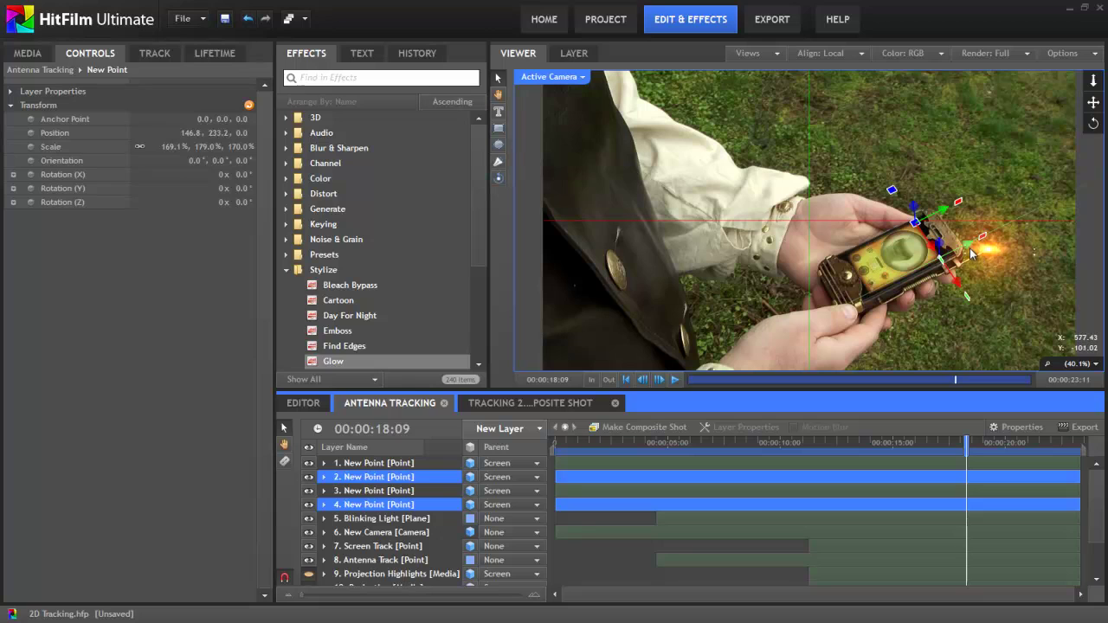
left_click_drag(971, 251, 929, 270)
left_click_drag(374, 508, 379, 465)
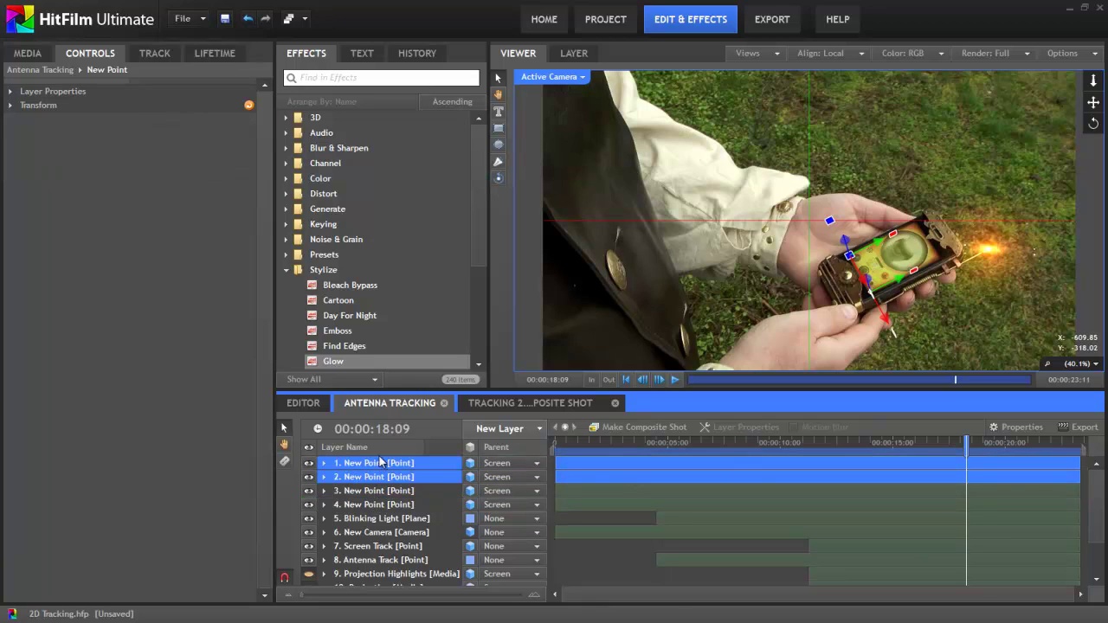
- Rename the two far-corner points, layers 4 and 3, as Top Left Screen and Top Right Screen
left_click(366, 505)
right_click(366, 506)
left_click(405, 494)
type("Top Left Screen")
key("Return")
right_click(404, 492)
left_click(409, 481)
type("Top")
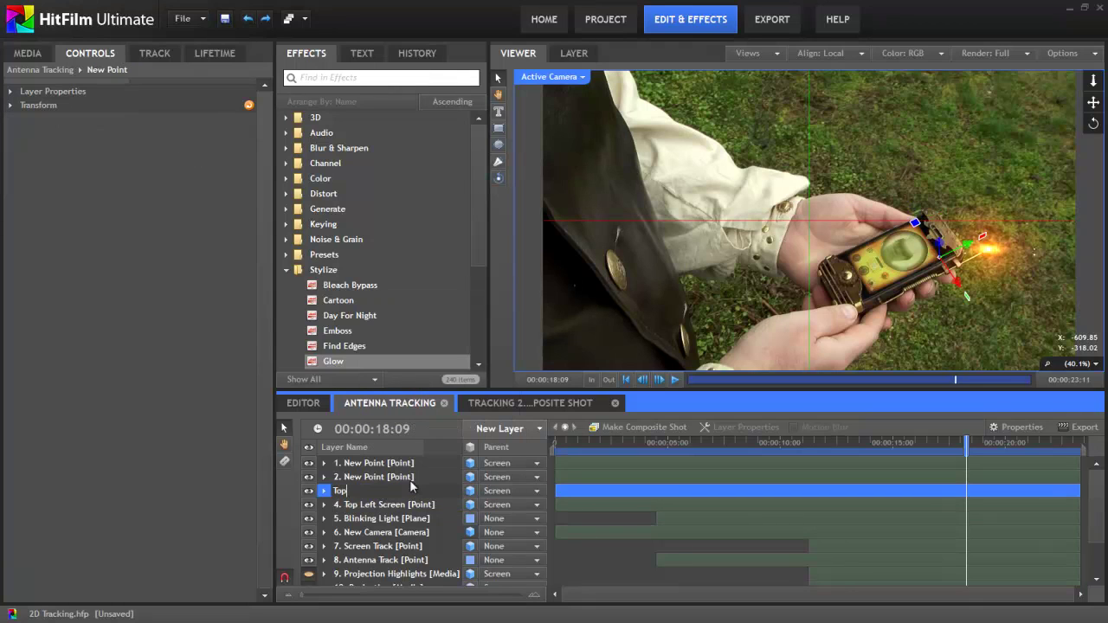
type(" Right Screen")
key("Return")
- Rename the two near-corner points, layers 2 and 1, as Bottom Left Screen and Bottom Right Screen
right_click(402, 476)
left_click(442, 466)
type("Bottom ")
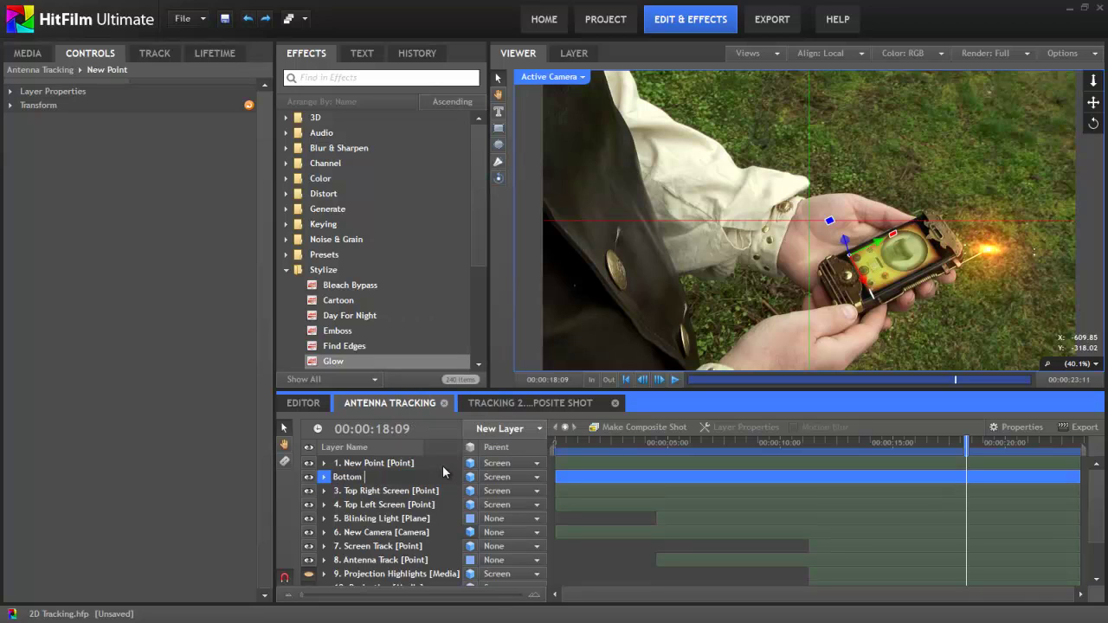
type("Left Screen")
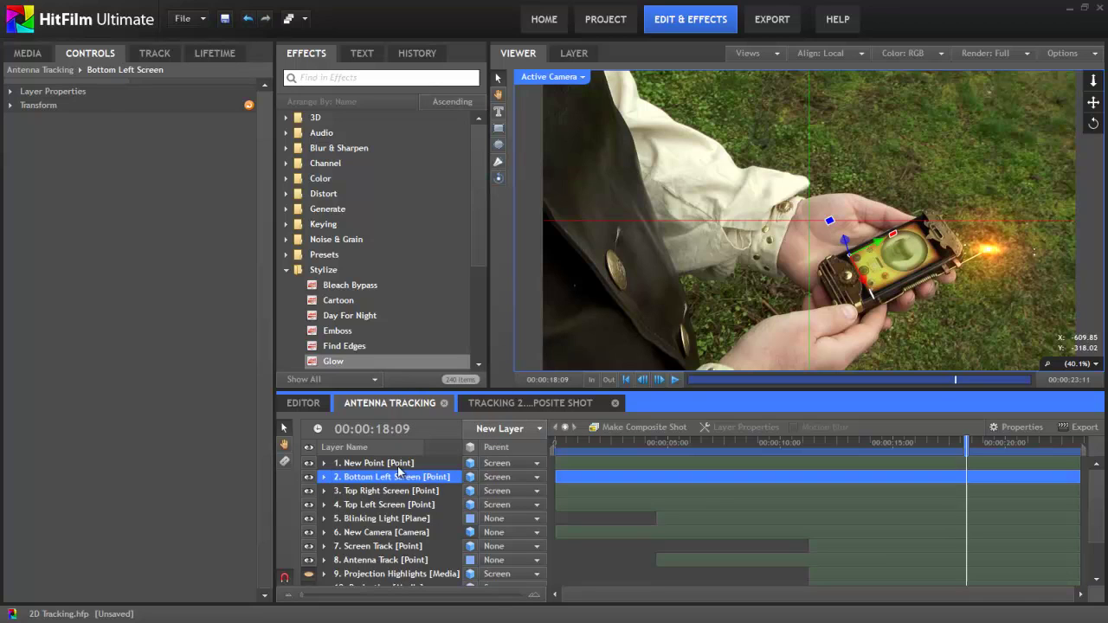
key("Return")
left_click(362, 468)
right_click(361, 468)
left_click(406, 453)
type("Bottom ")
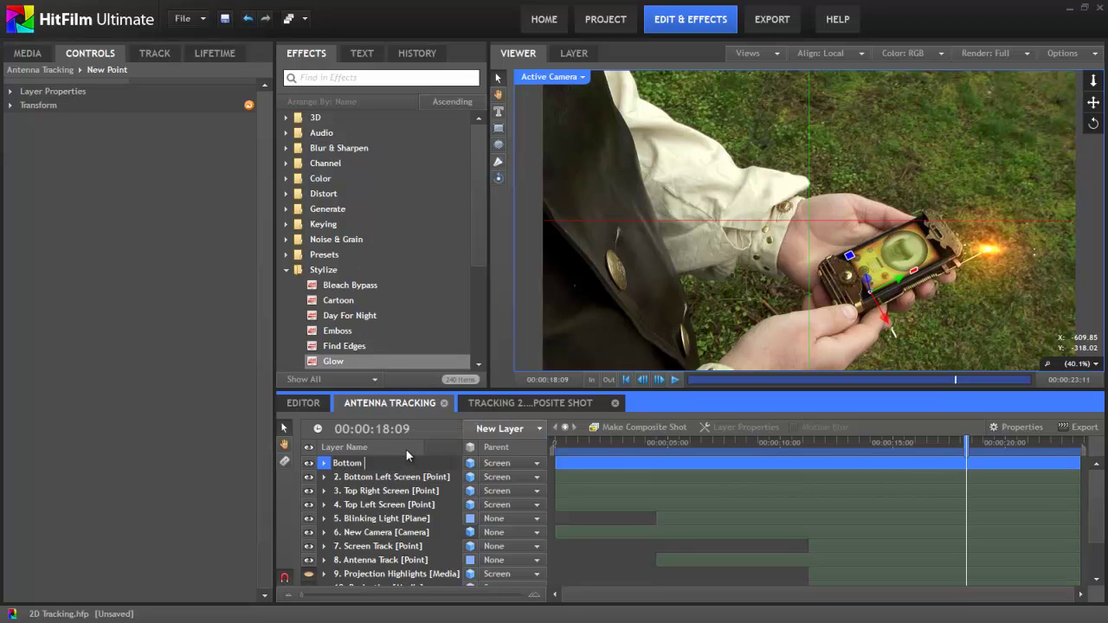
type("Right Screen")
key("Return")
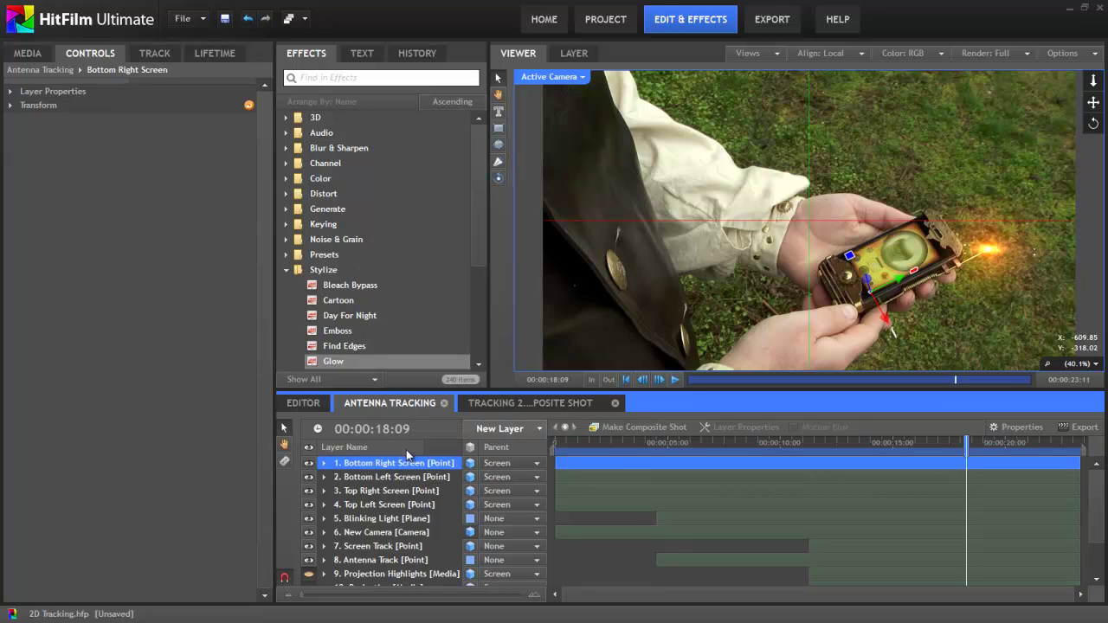
- Select the four screen points to check them at another frame, and make the three Projection layers visible again
left_click(388, 507, "shift")
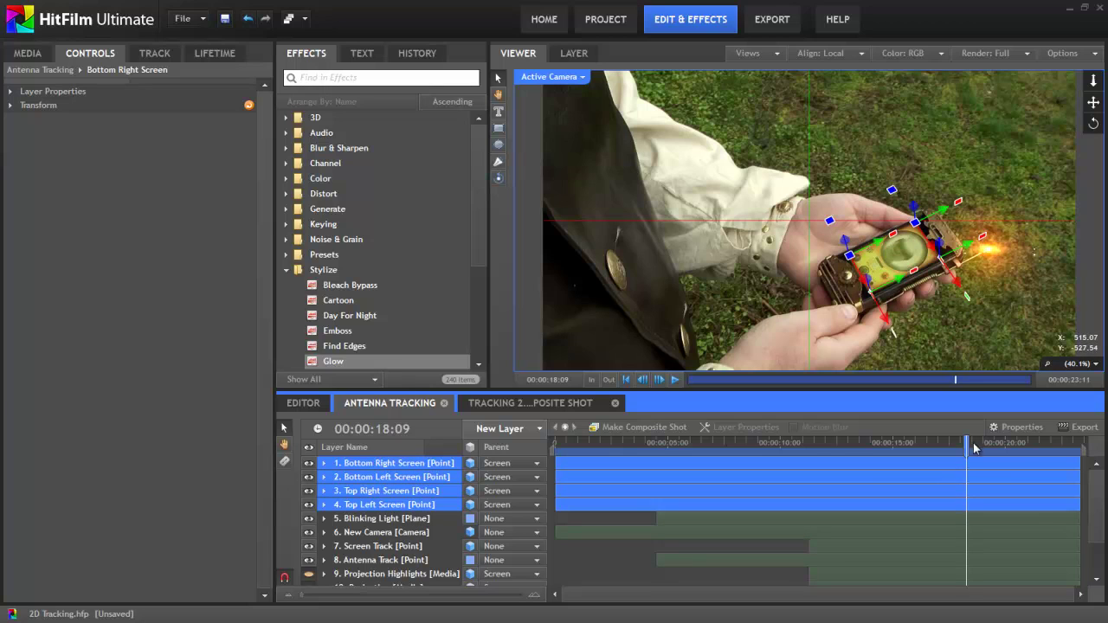
mouse_move(968, 442)
left_mouse_down()
mouse_move(815, 448)
mouse_move(981, 450)
left_mouse_up()
scroll(441, 528, "down", 3)
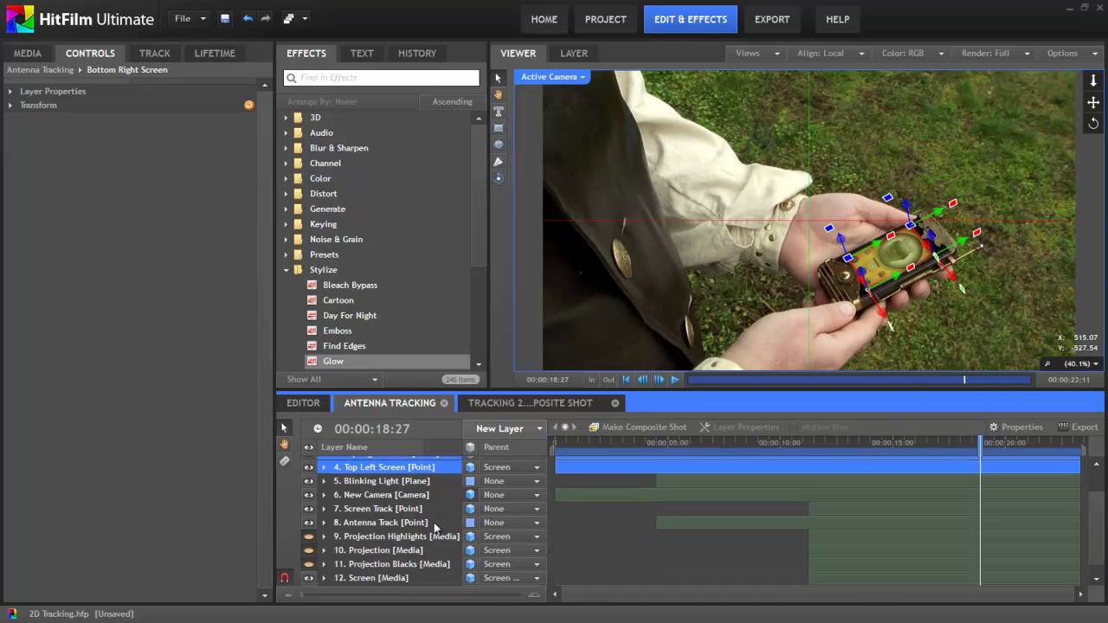
left_click(309, 551)
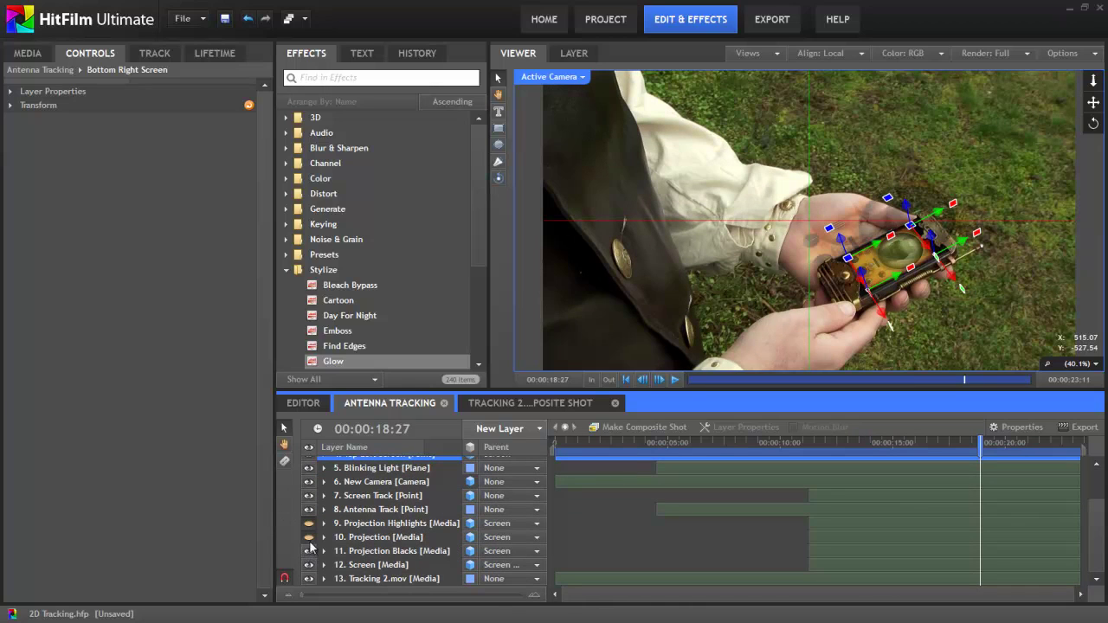
left_click(309, 536)
left_click(309, 523)
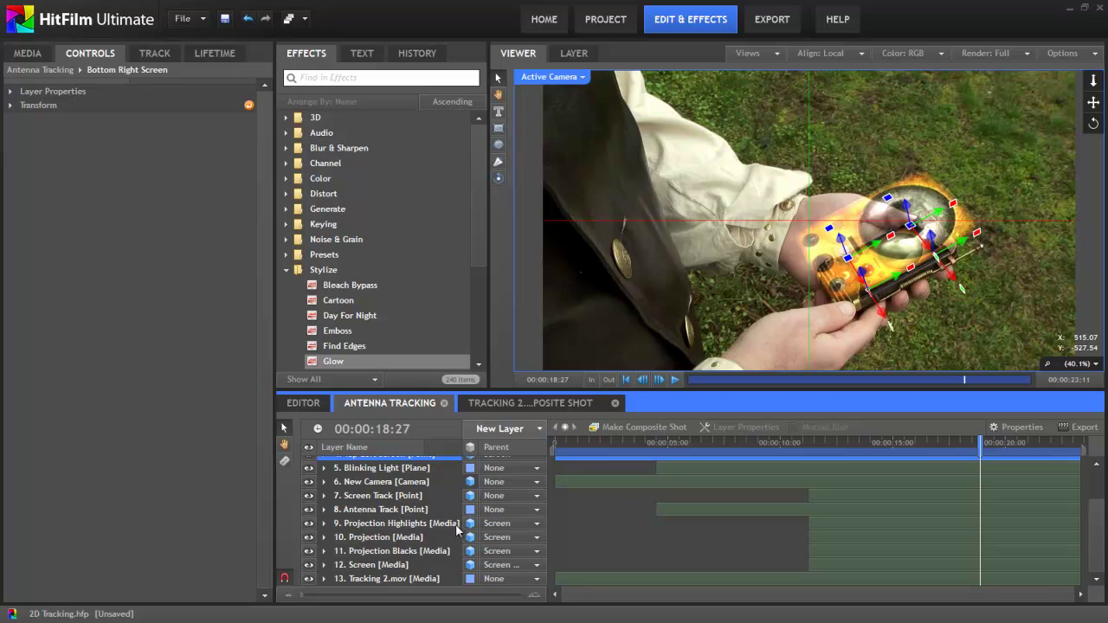
- Add a new point layer for the Projection layer's corners and select the four Projection corner points
left_click(370, 538)
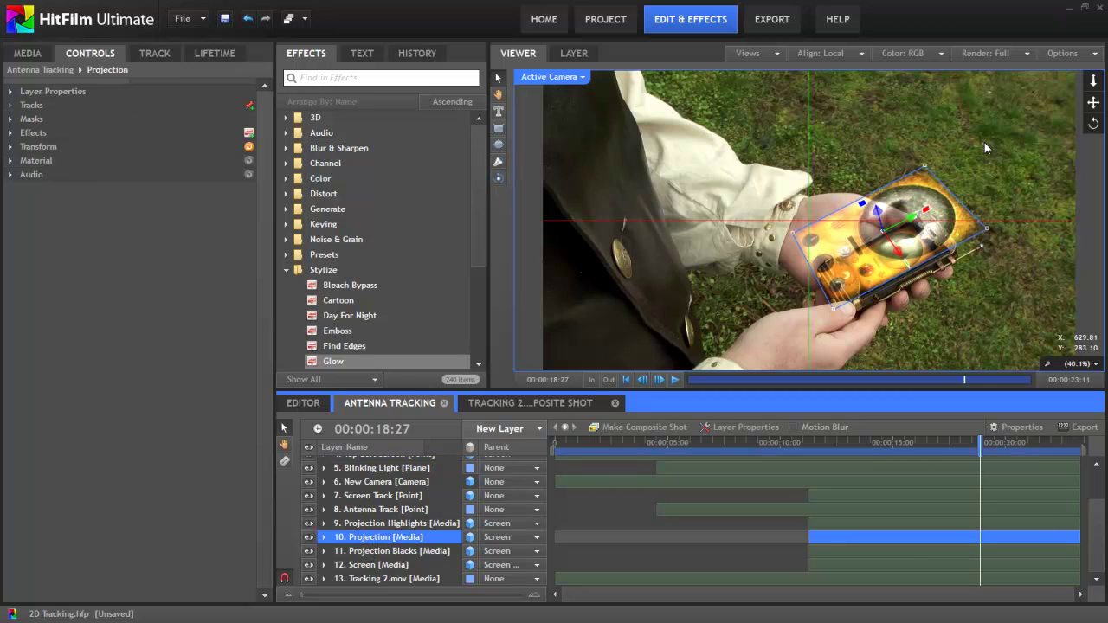
left_click(530, 428)
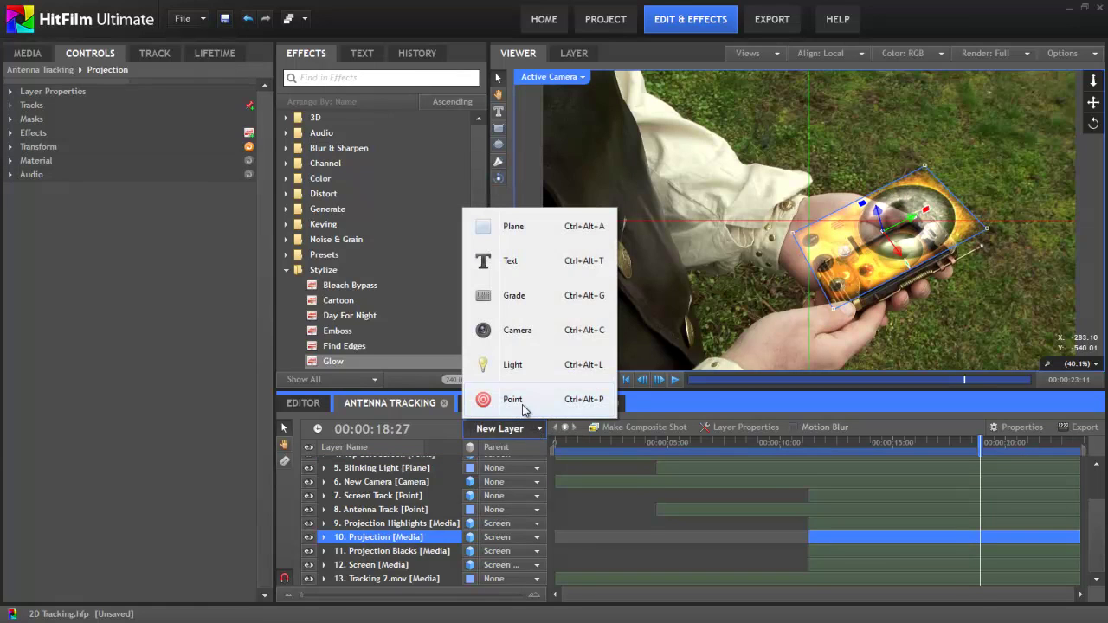
left_click(522, 401)
scroll(439, 468, "up", 2)
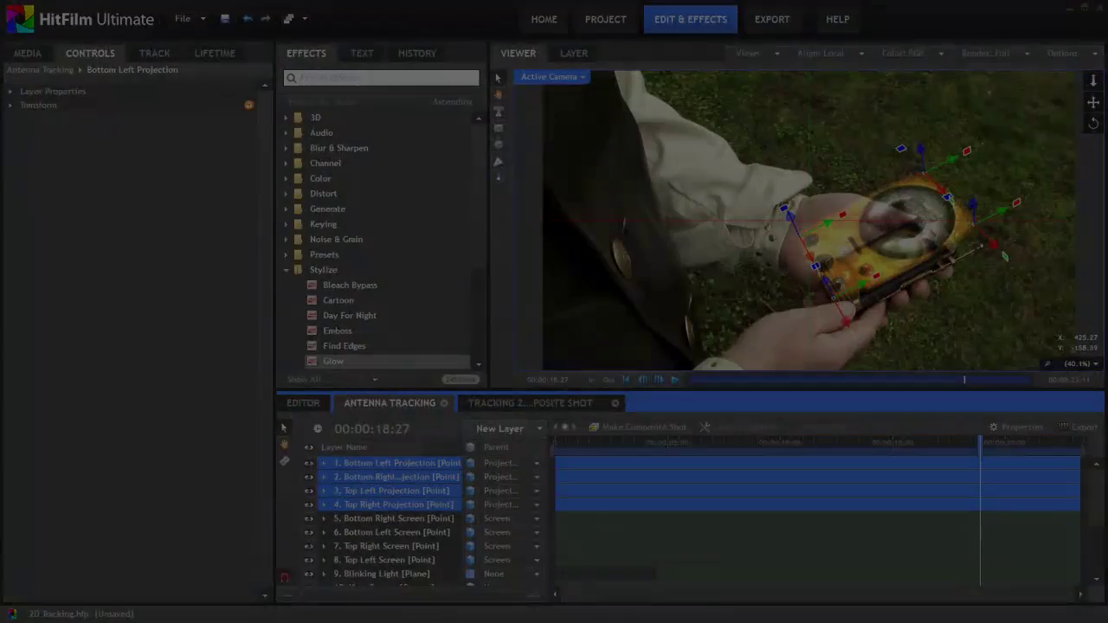
left_click(398, 463)
left_click(398, 505, "shift")
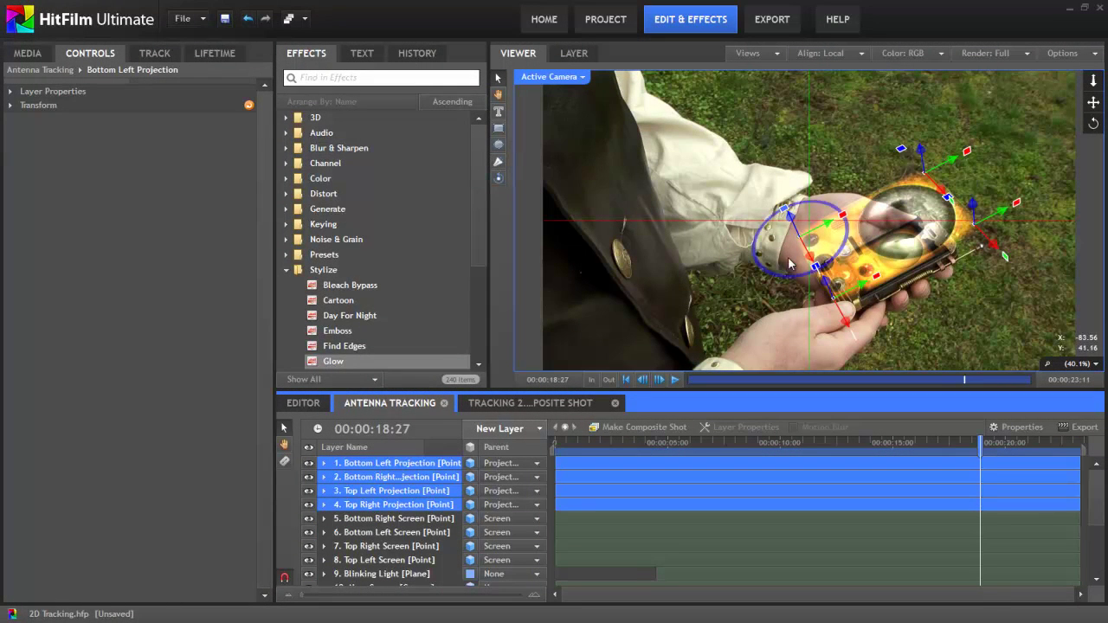
- Create a black plane named Beams and set its blend mode to Add
left_click(519, 430)
left_click(517, 228)
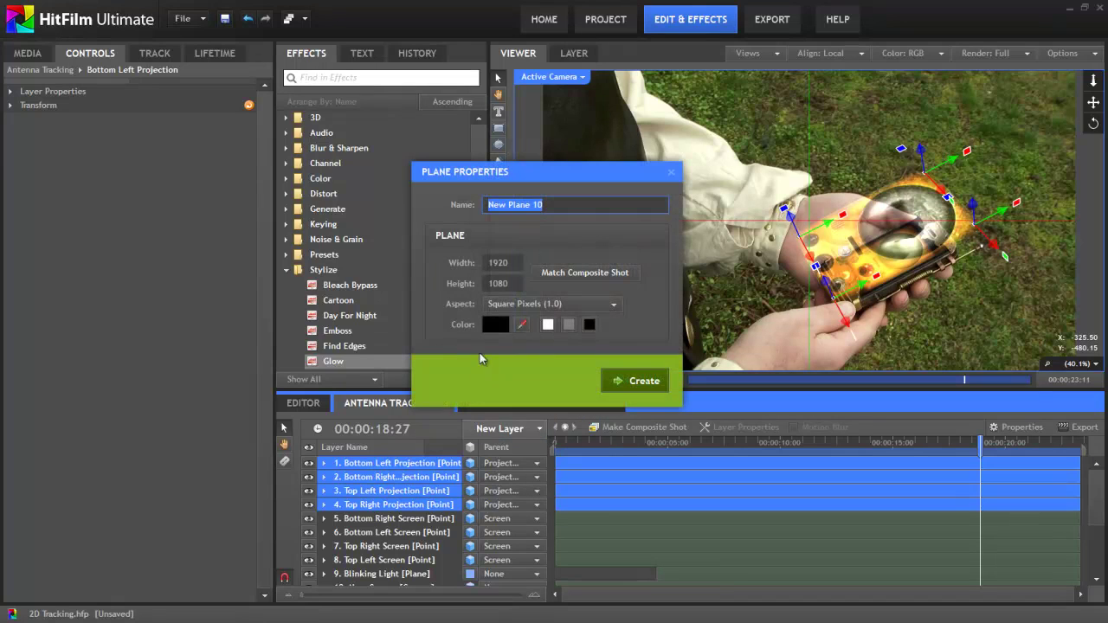
type("Beams")
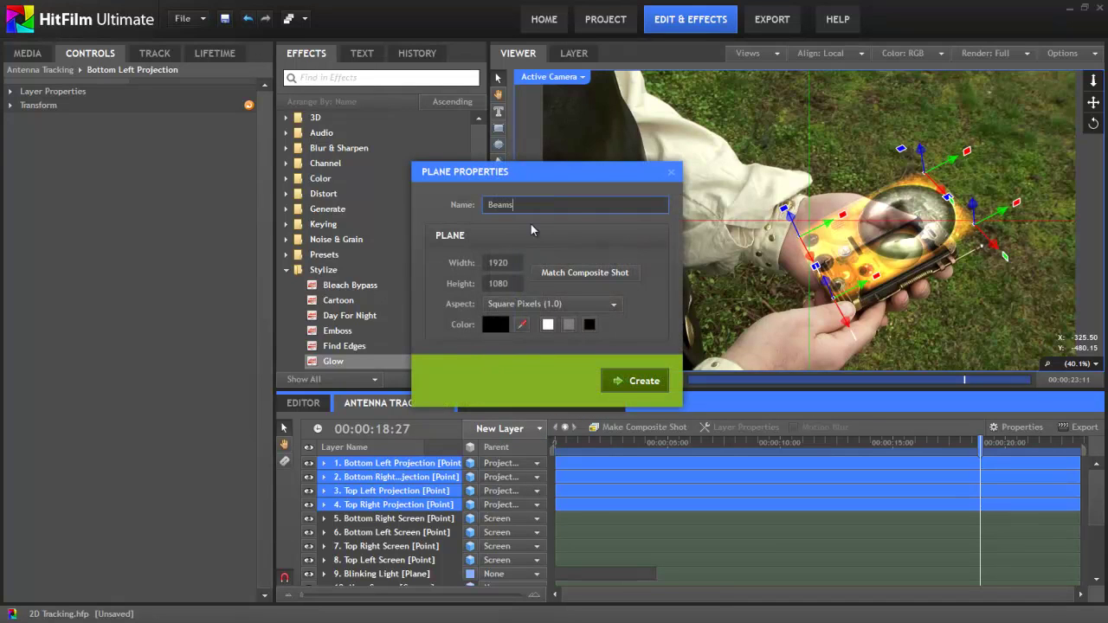
left_click(644, 381)
left_click(13, 92)
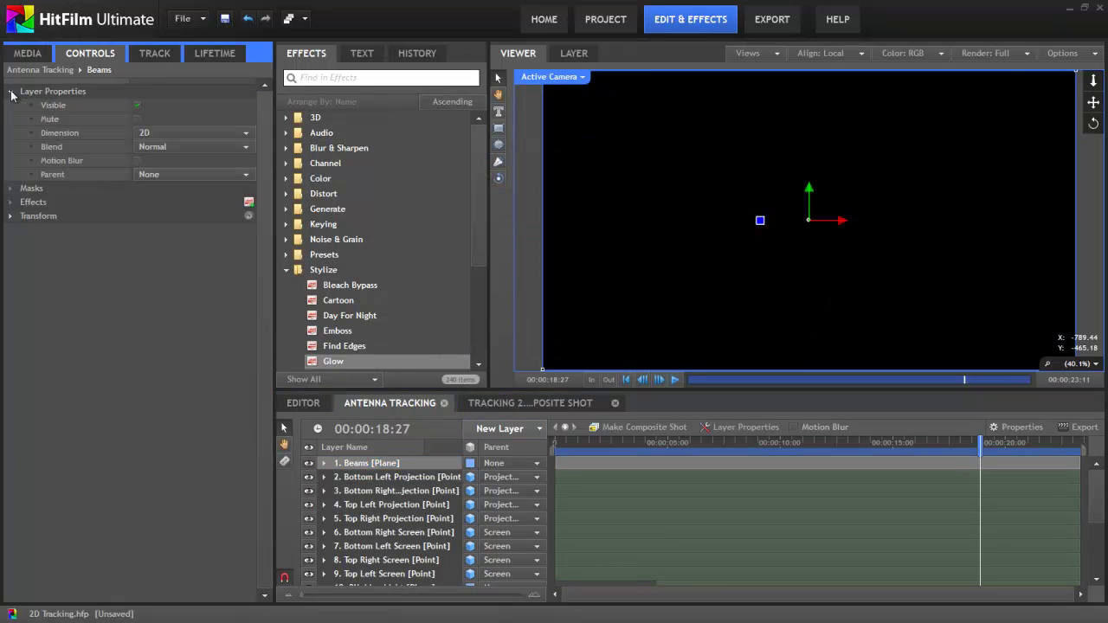
left_click(245, 151)
left_click(152, 172)
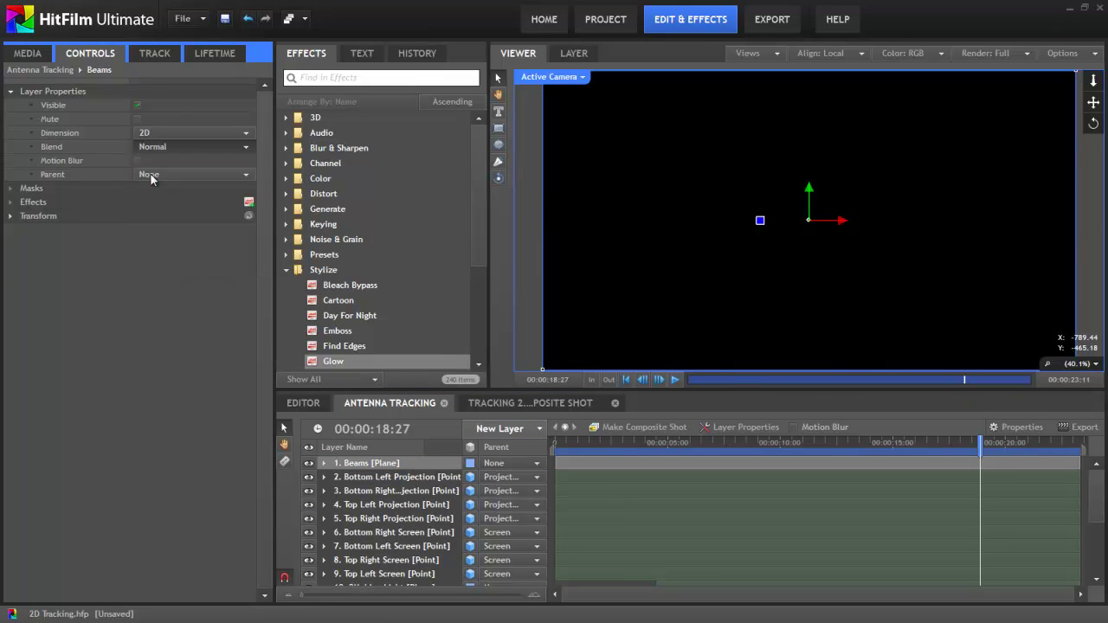
- Apply the Lightning & Electricity effect from the Generate group to the Beams layer
left_click(287, 269)
left_click(286, 210)
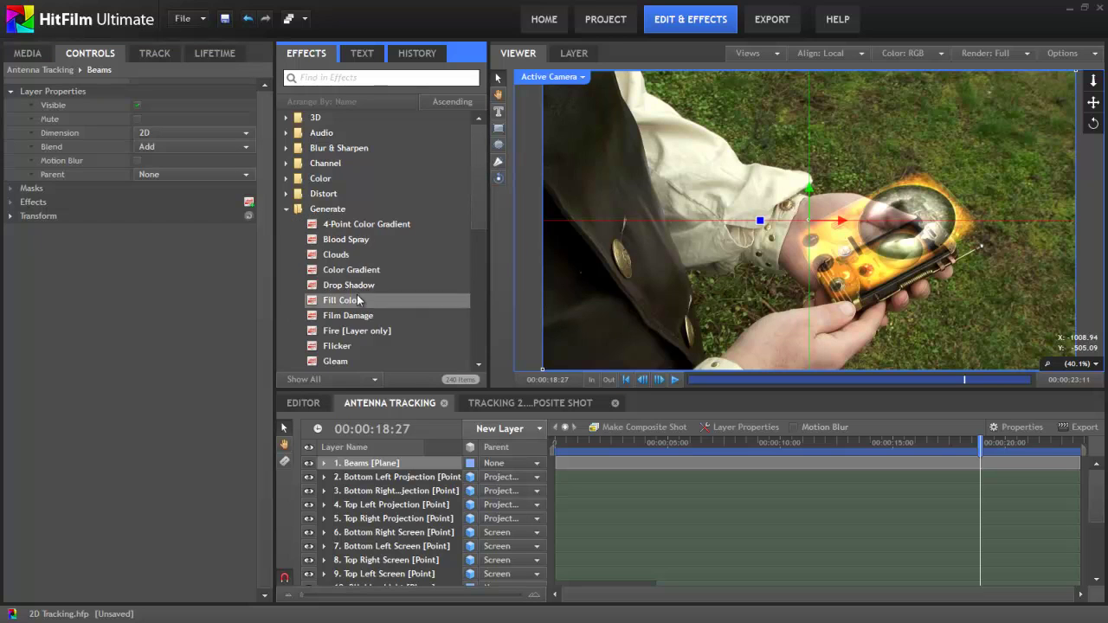
scroll(350, 320, "down", 3)
left_click_drag(373, 357, 367, 468)
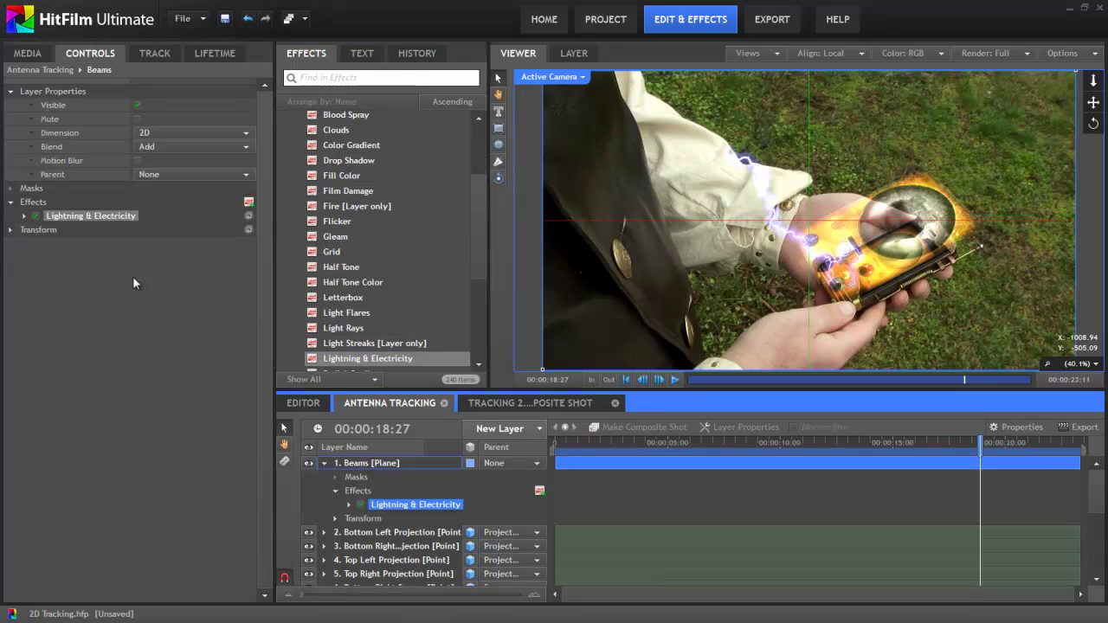
- Attach the lightning's start to the Top Left Screen layer and its end to the Top Left Projection layer
left_click(12, 89)
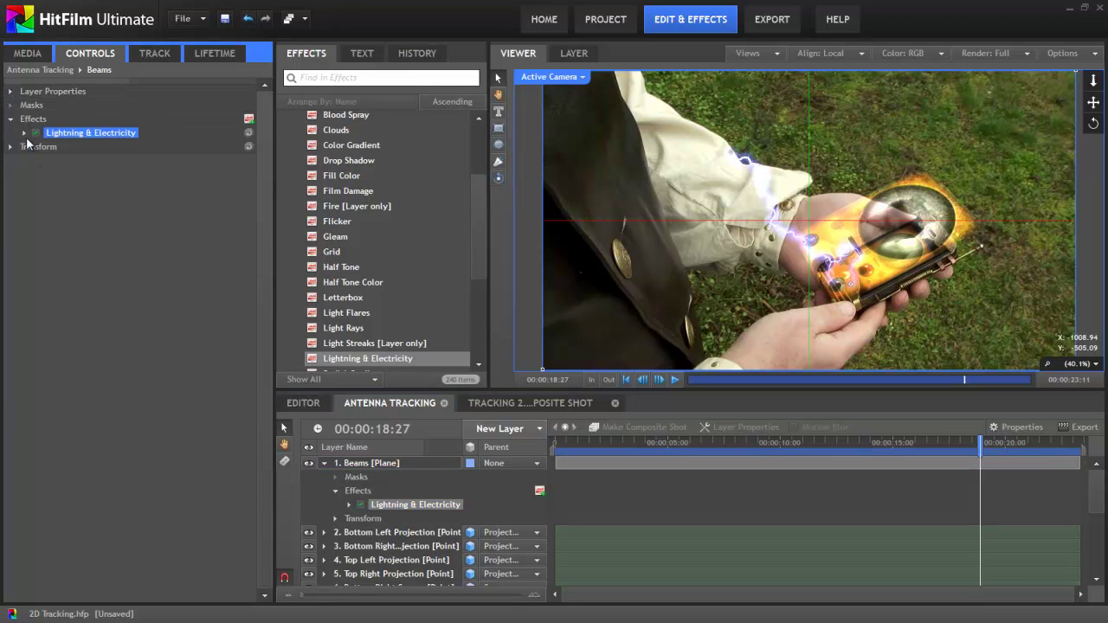
left_click(24, 134)
left_click(37, 215)
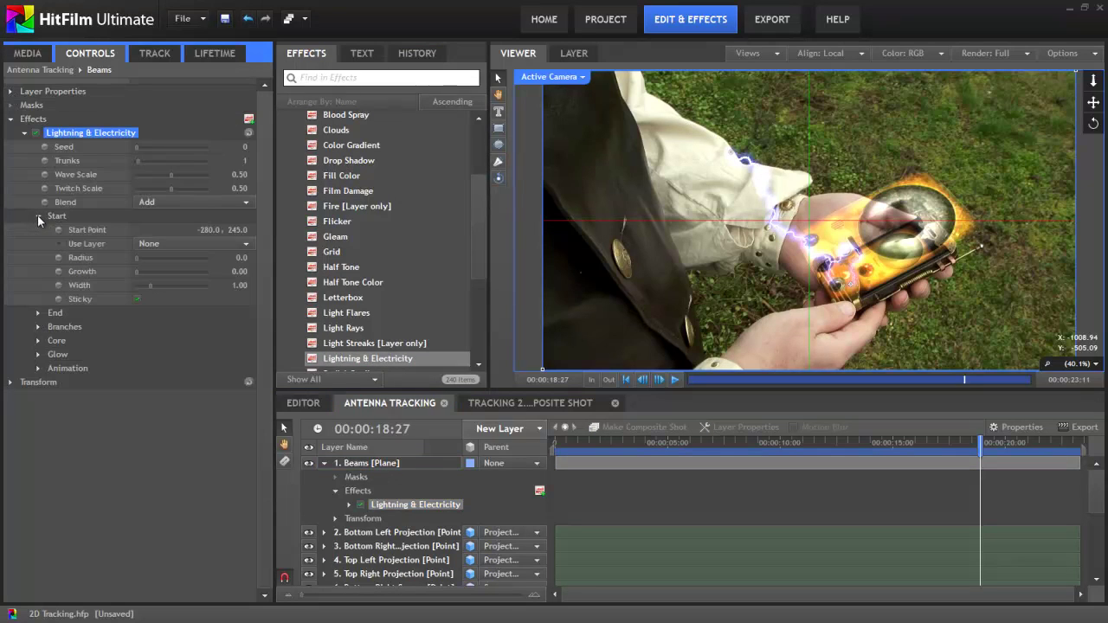
left_click(37, 313)
left_click(247, 243)
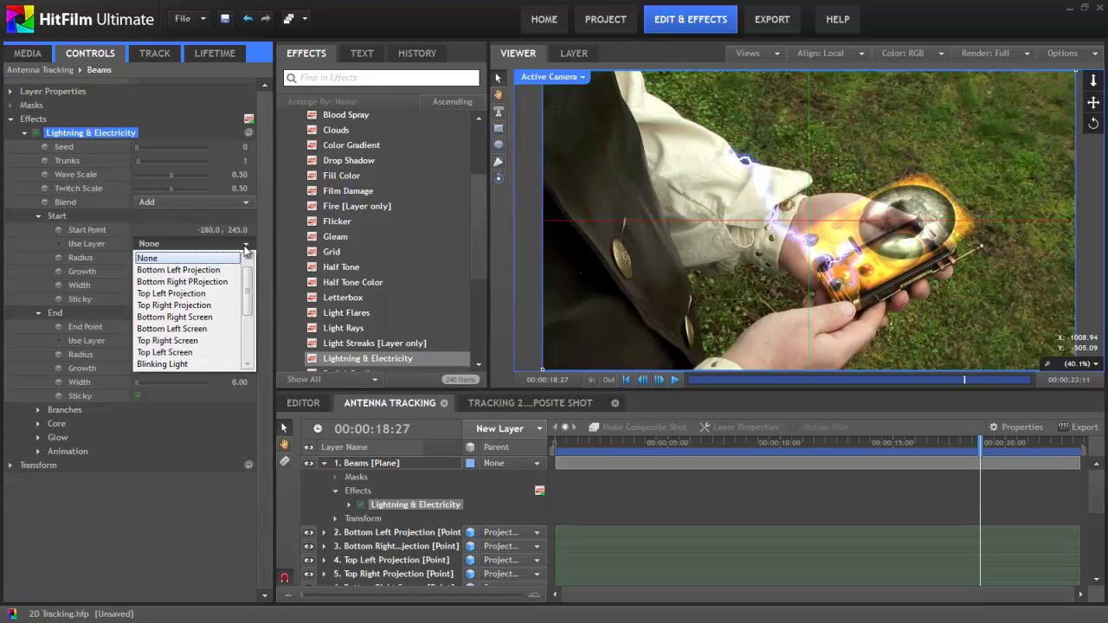
left_click(164, 352)
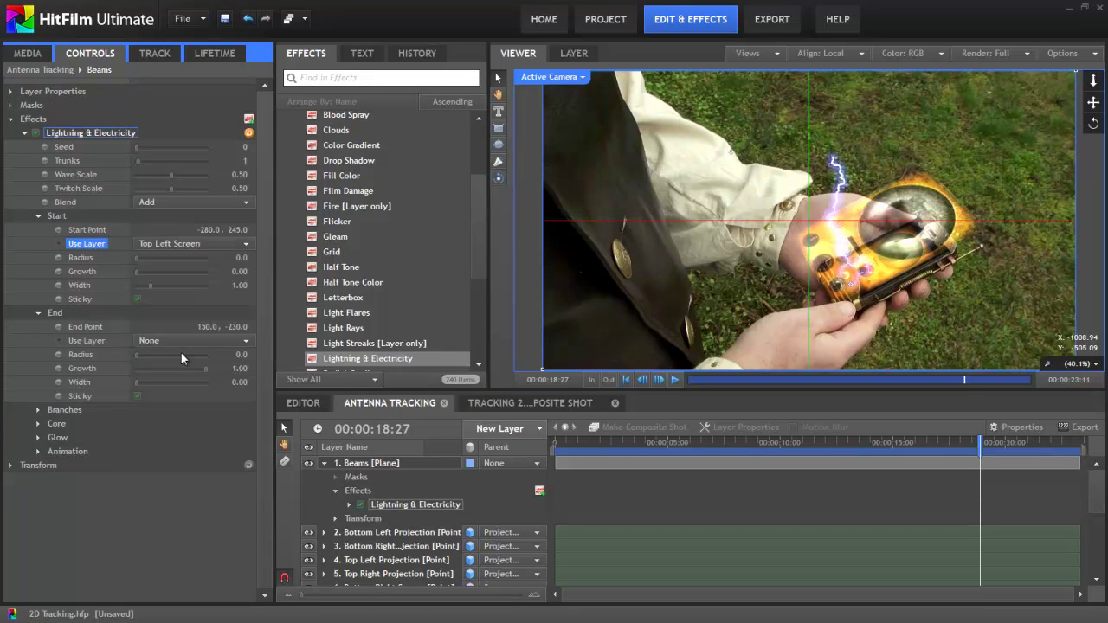
left_click(247, 341)
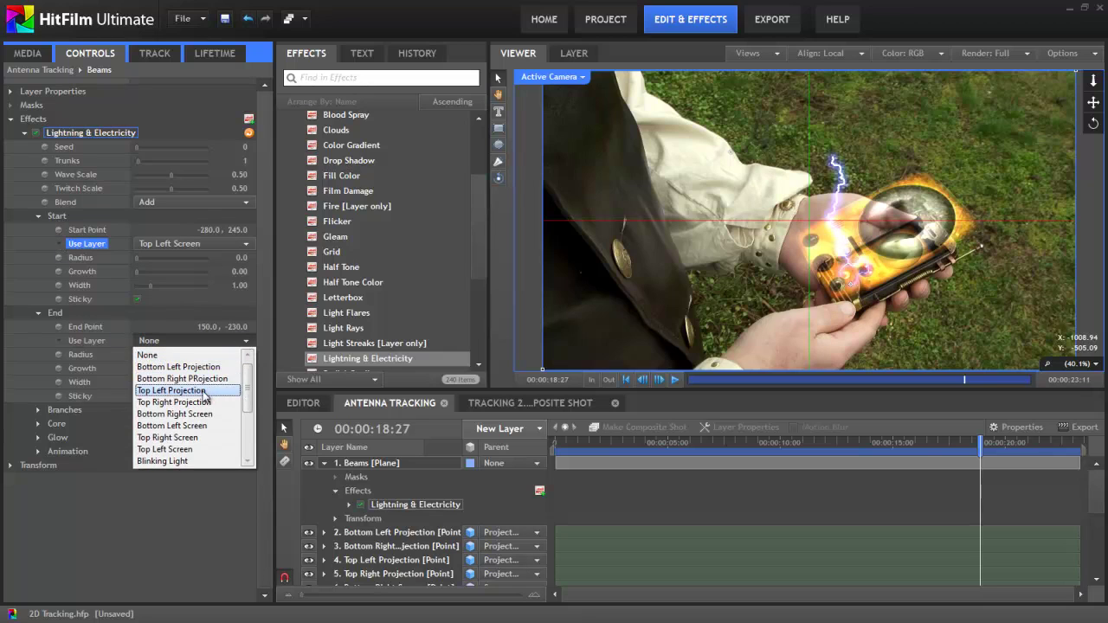
left_click(205, 391)
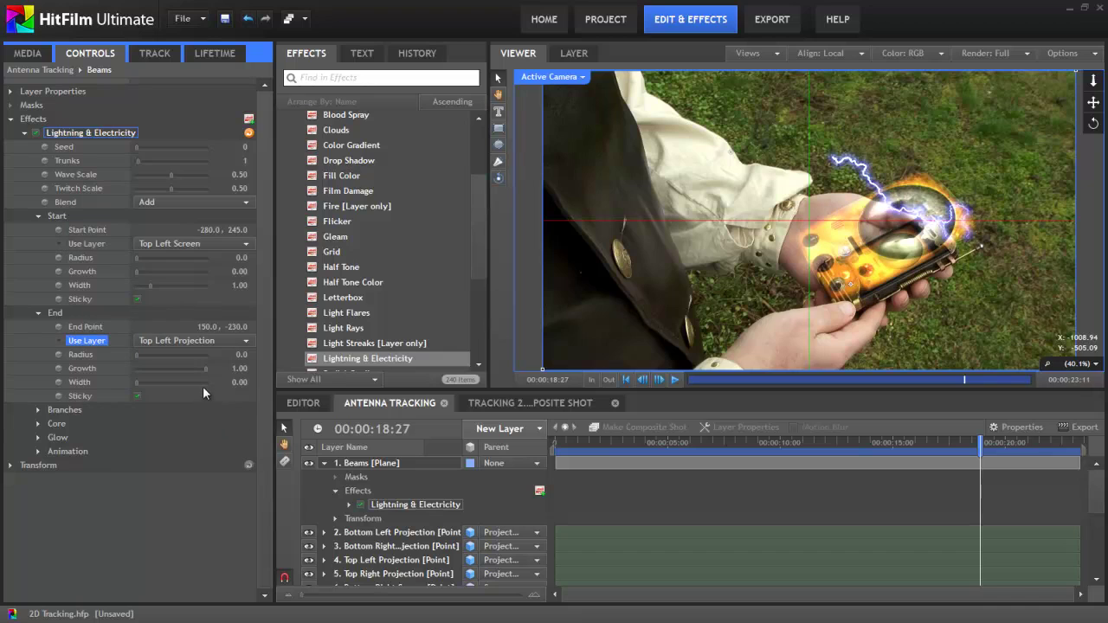
- Set the lightning's Start Point and End Point to 0, 0 and check the bolt at about 17 seconds
left_click(208, 229)
type("0")
key("Tab")
type("0")
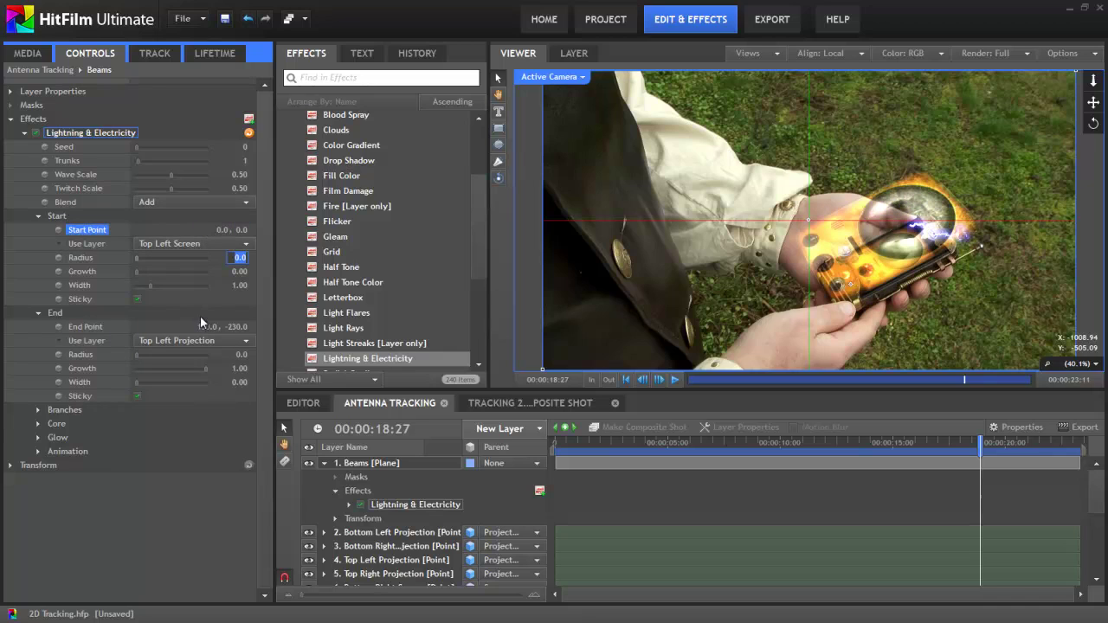
left_click(208, 326)
type("0")
key("Tab")
type("0")
key("Tab")
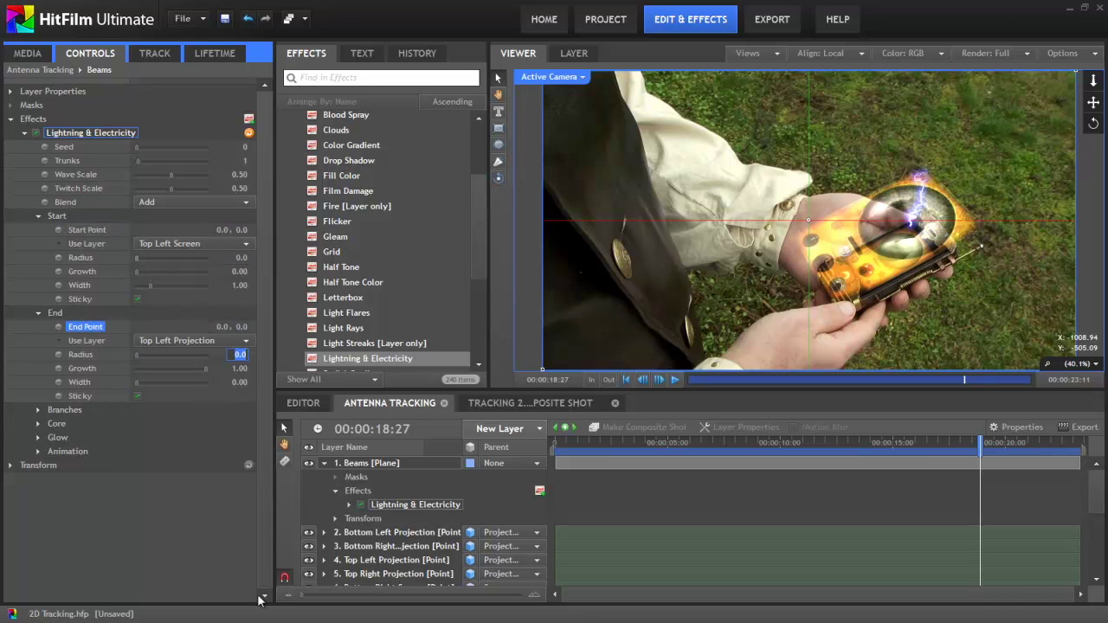
left_click(235, 504)
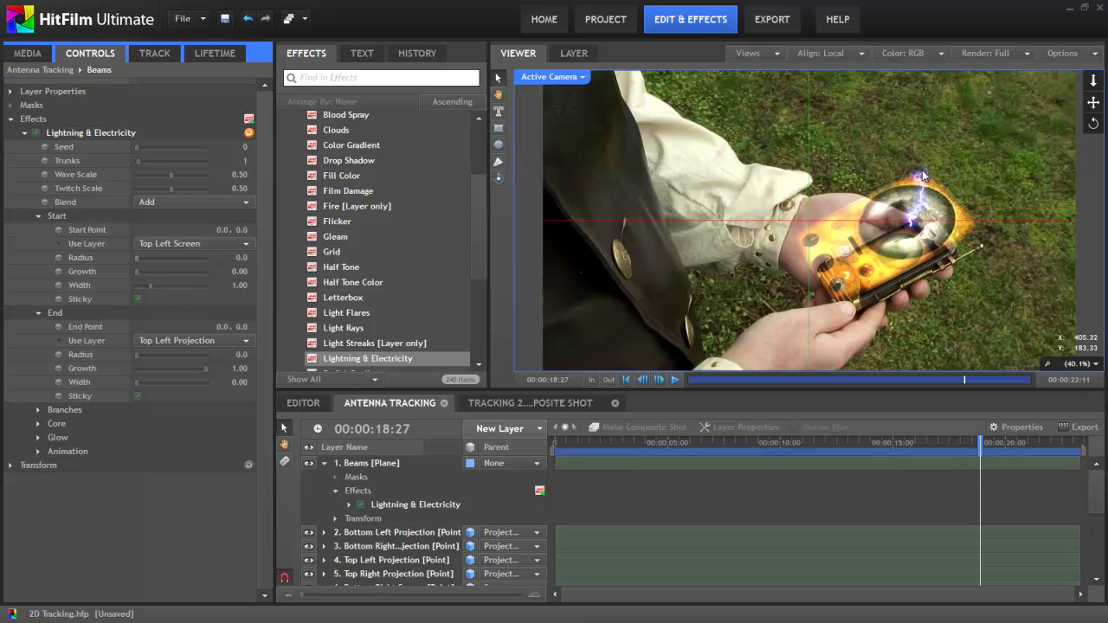
left_click_drag(983, 441, 939, 437)
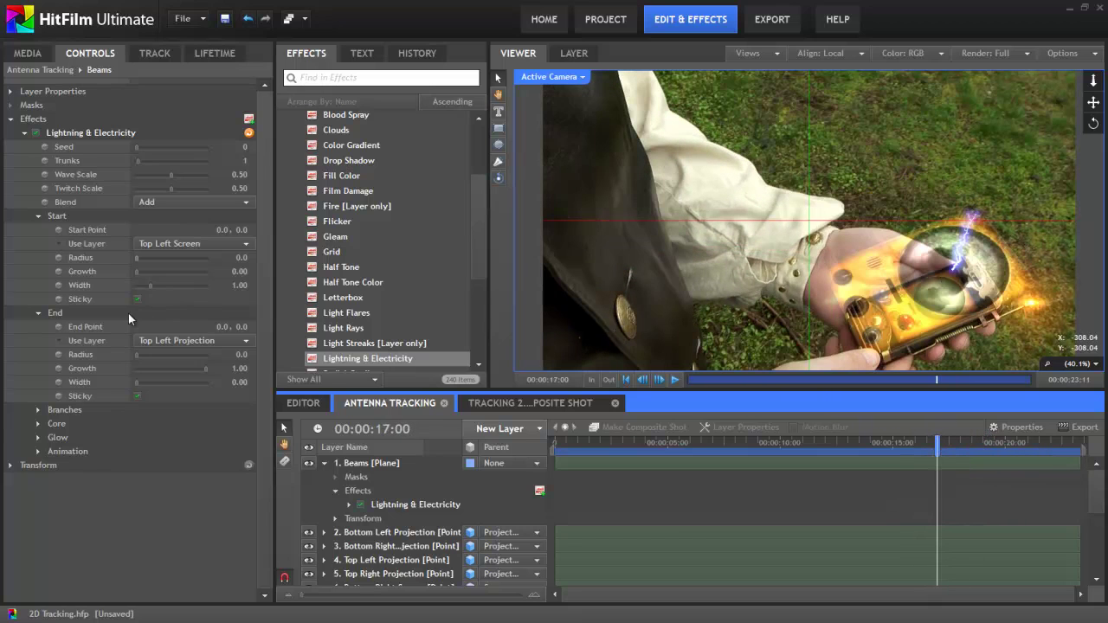
- Set the Lightning & Electricity effect's Wave Scale to 0
left_click(38, 216)
left_click(38, 229)
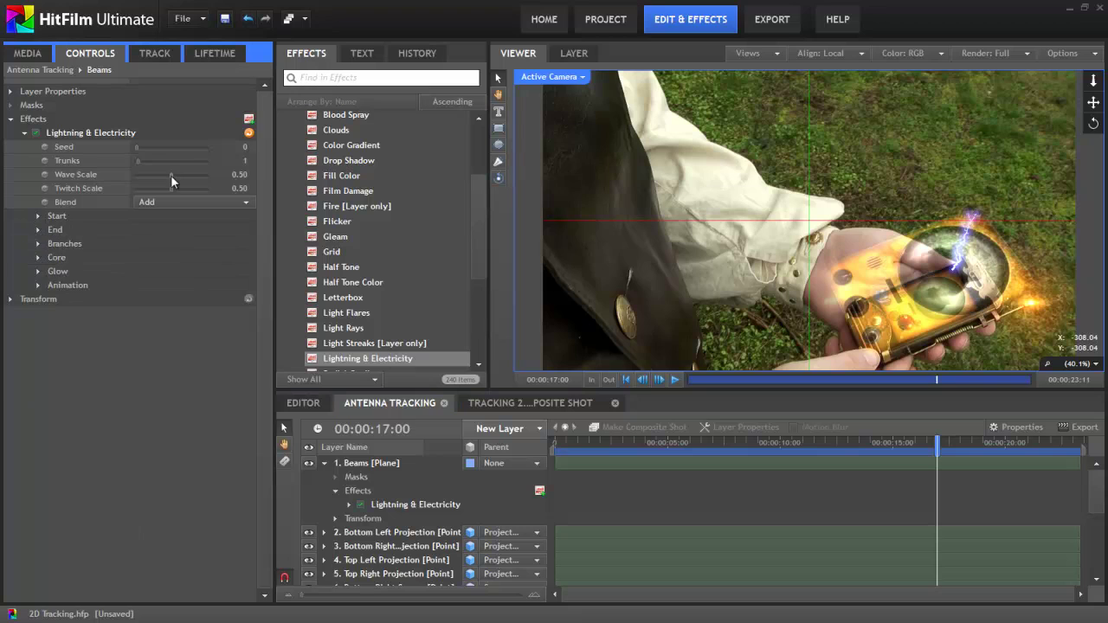
left_click_drag(171, 175, 119, 175)
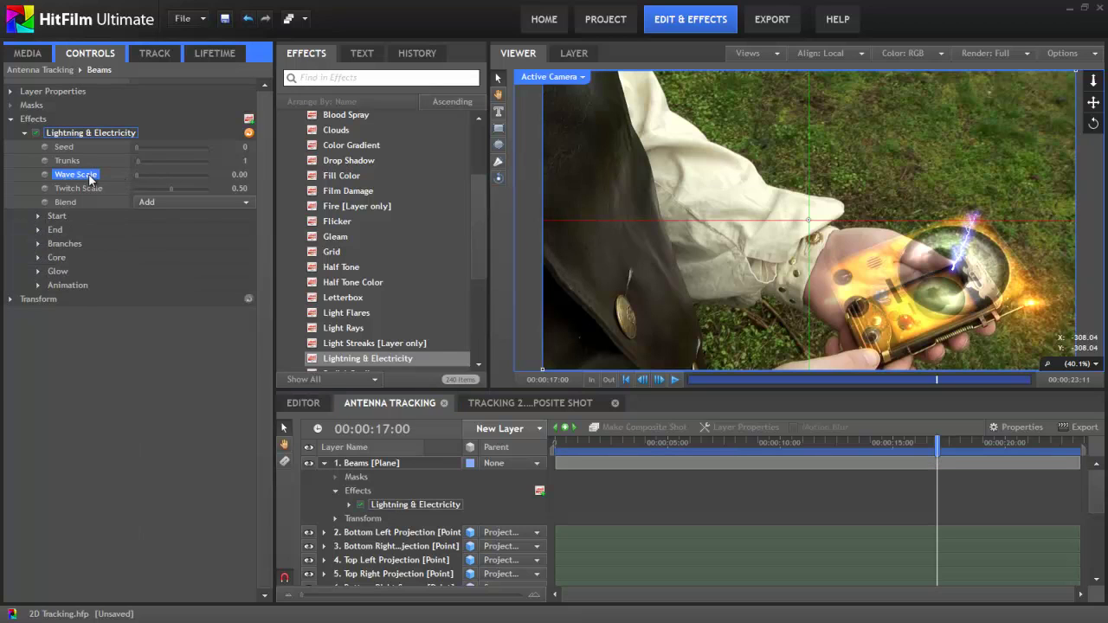
- Set the Lightning & Electricity effect's branch Quantity to 0
left_click(37, 244)
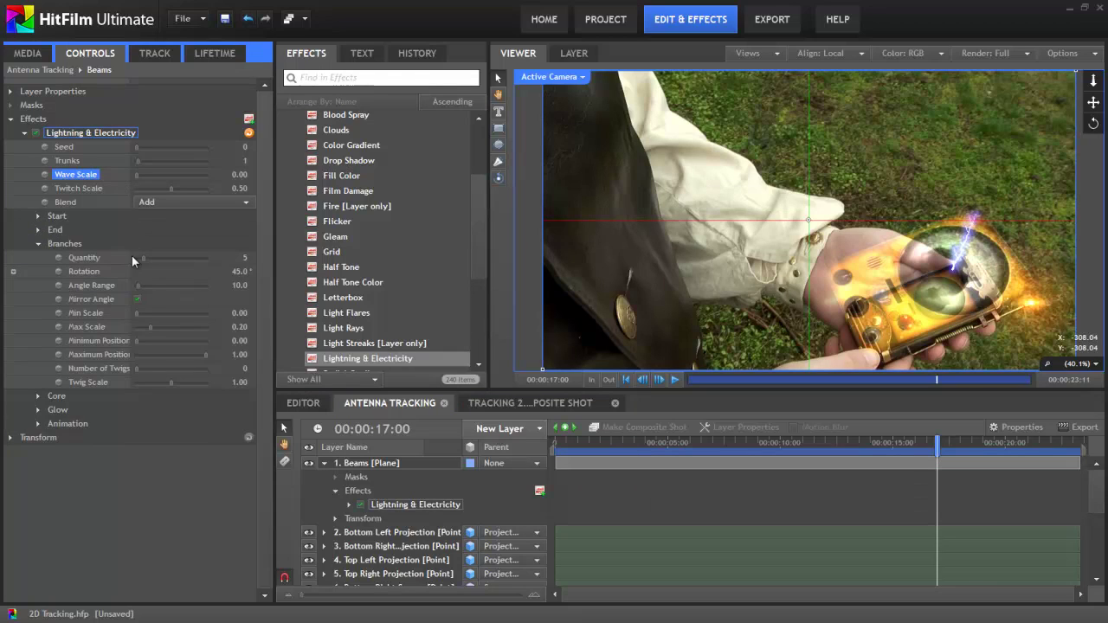
left_click_drag(143, 258, 113, 255)
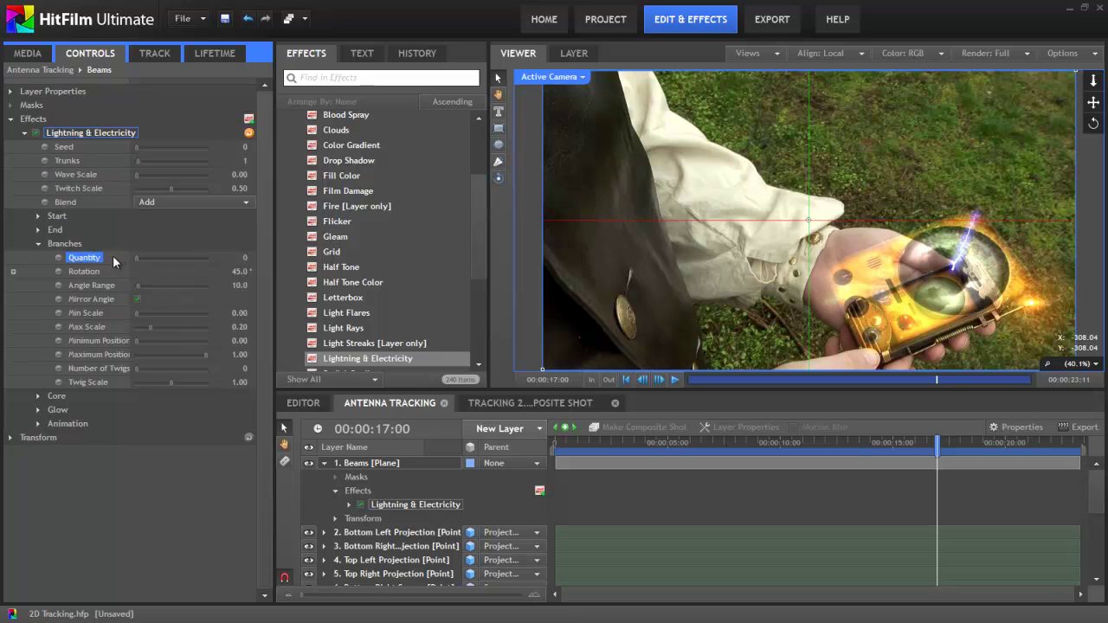
left_click(37, 243)
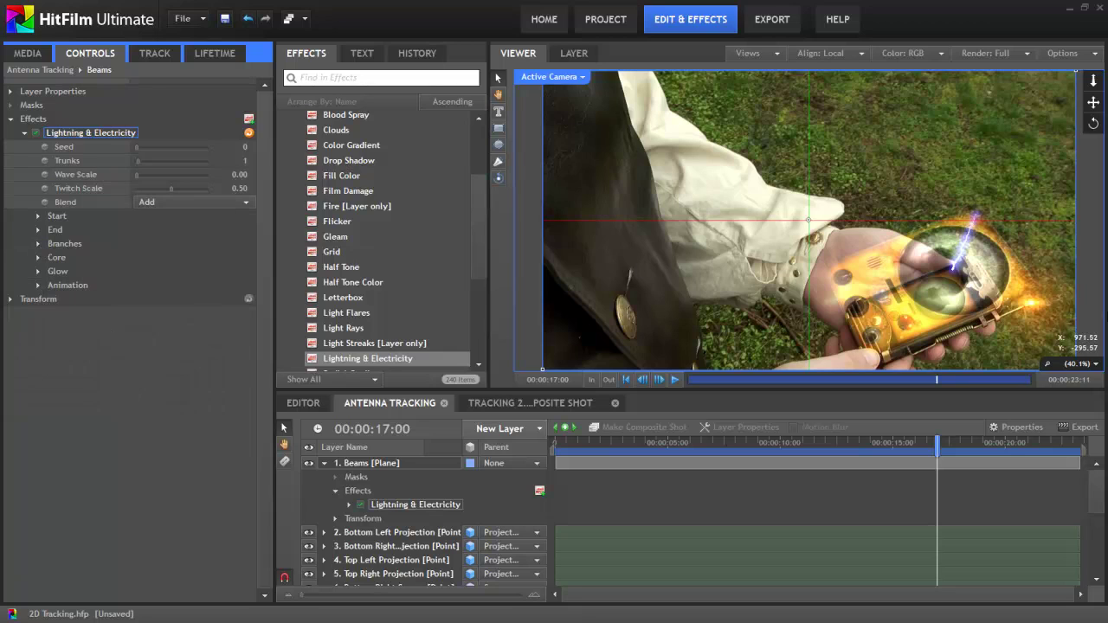
- Set the Lightning & Electricity effect's Twitch Scale to 0.10 and check the bolt at about 13 seconds
left_click_drag(944, 447, 896, 444)
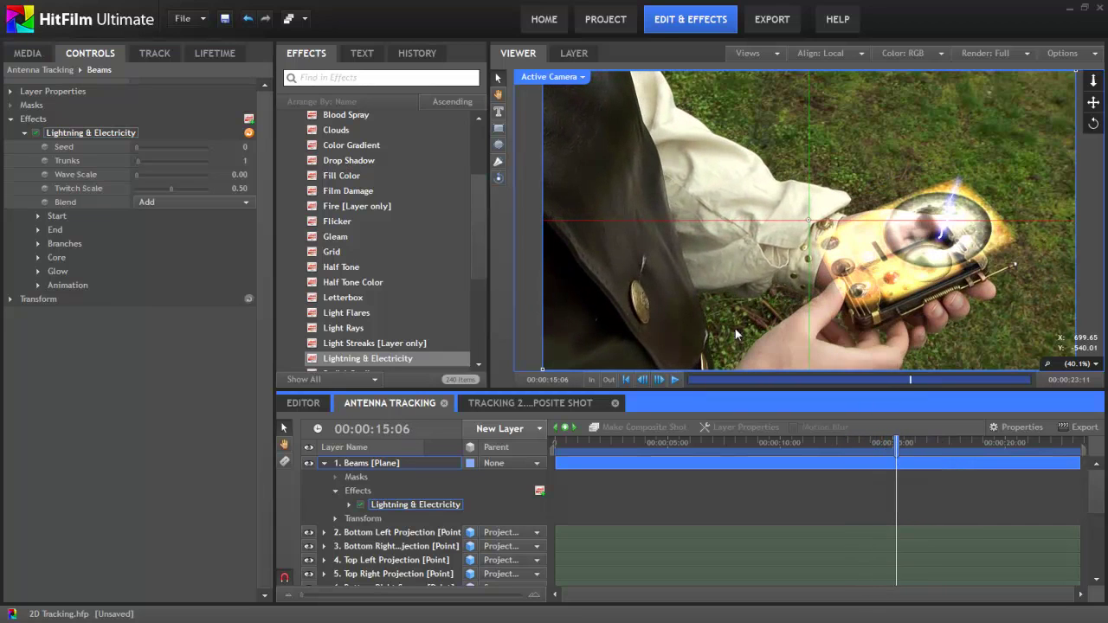
left_click(142, 189)
mouse_move(842, 442)
left_mouse_down()
mouse_move(861, 444)
mouse_move(848, 444)
left_mouse_up()
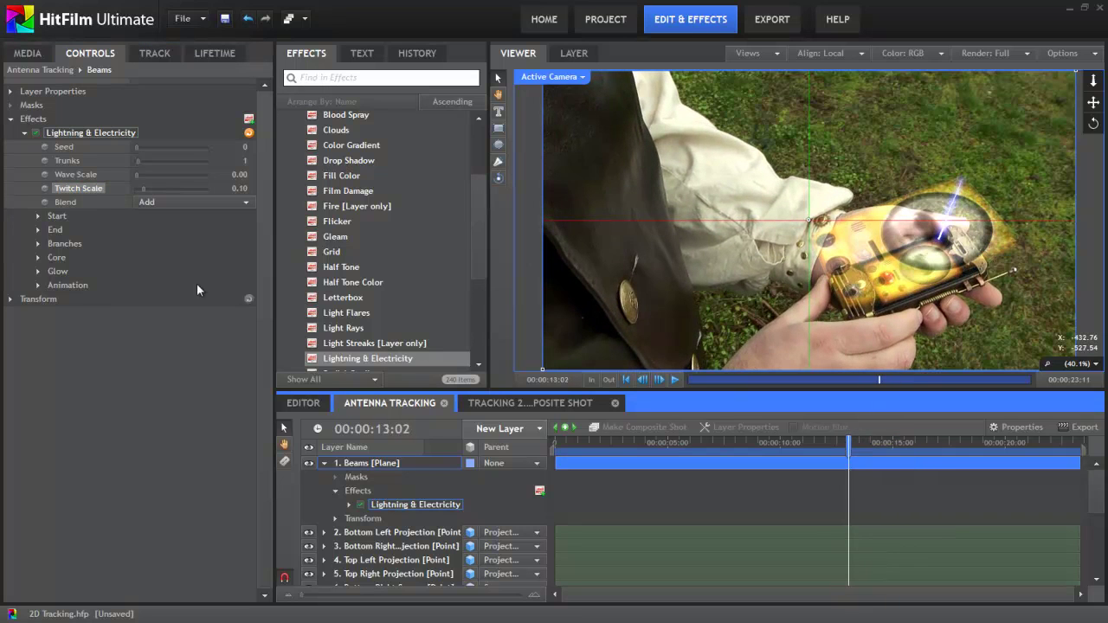
- Set the Width at the lightning's End to 2.30
left_click(38, 216)
left_click(38, 312)
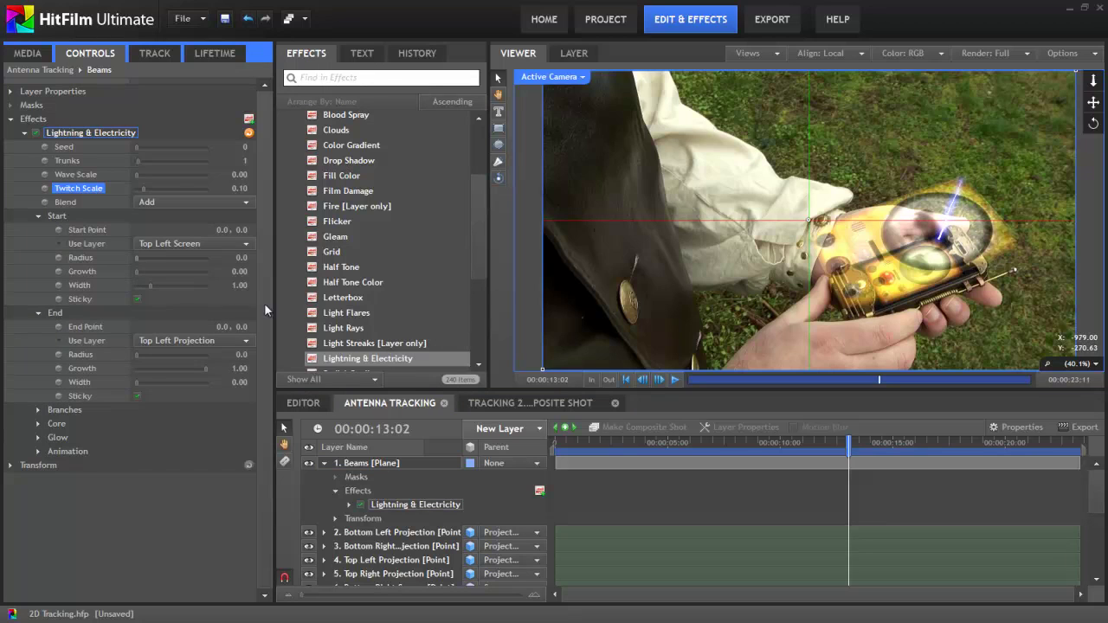
left_click_drag(137, 381, 168, 380)
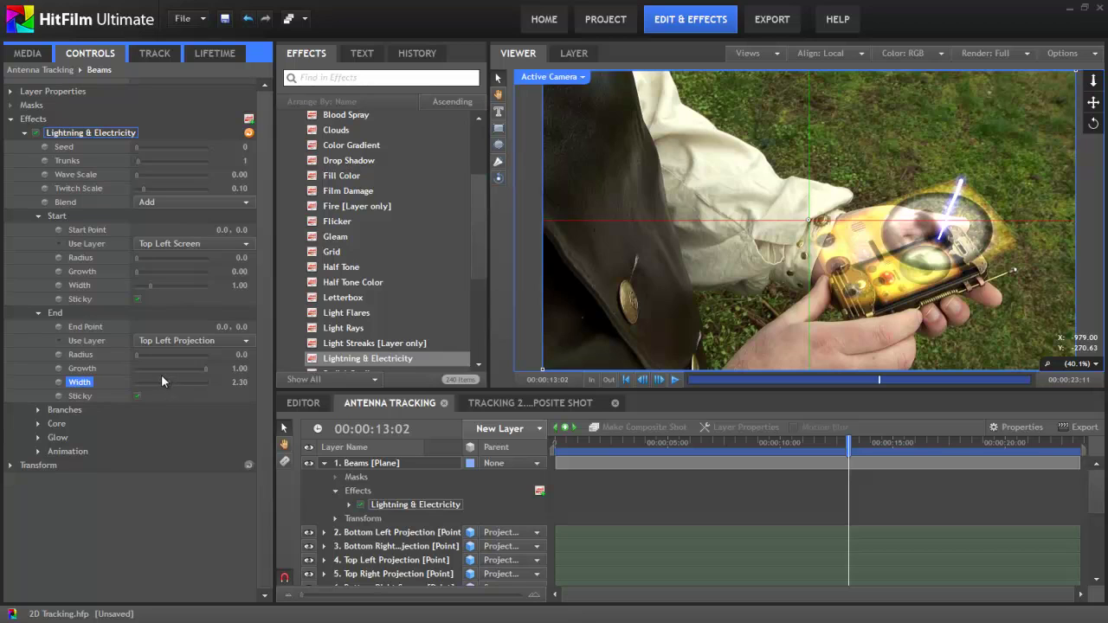
left_click(38, 312)
left_click(38, 216)
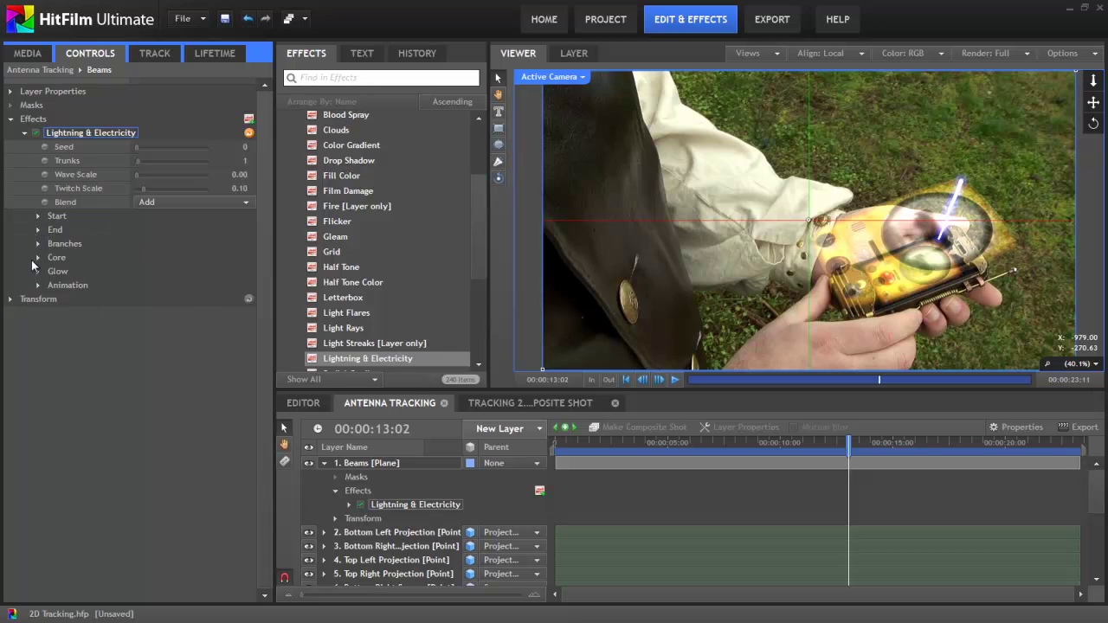
- Set the lightning's glow color to orange (255, 170, 0) and its glow Radius, Feather and Scatter to 1.00
left_click(37, 271)
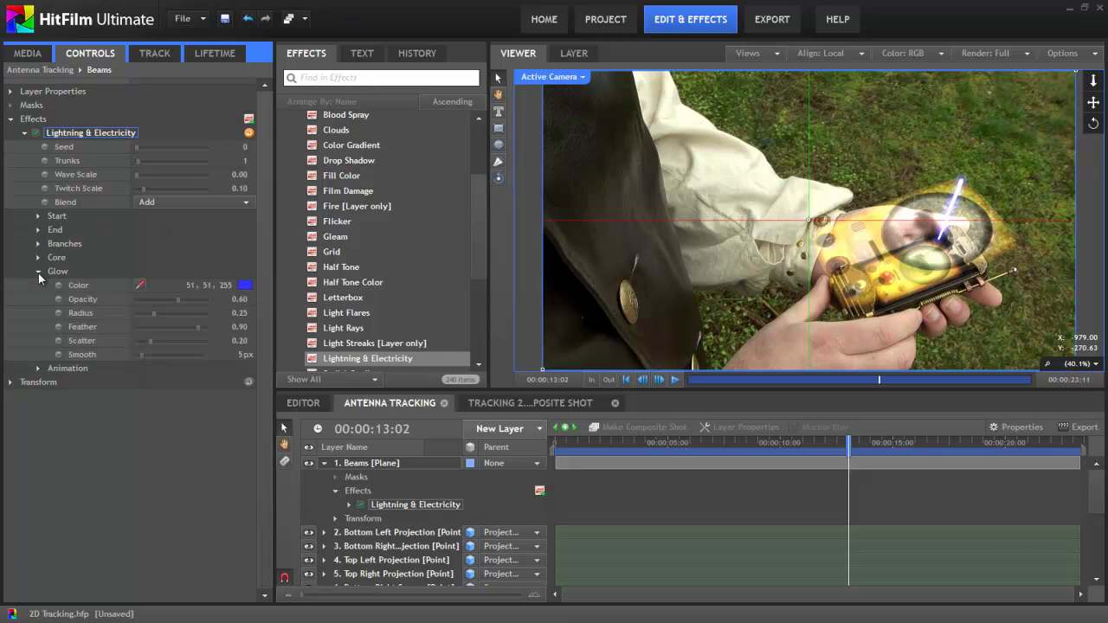
left_click(246, 285)
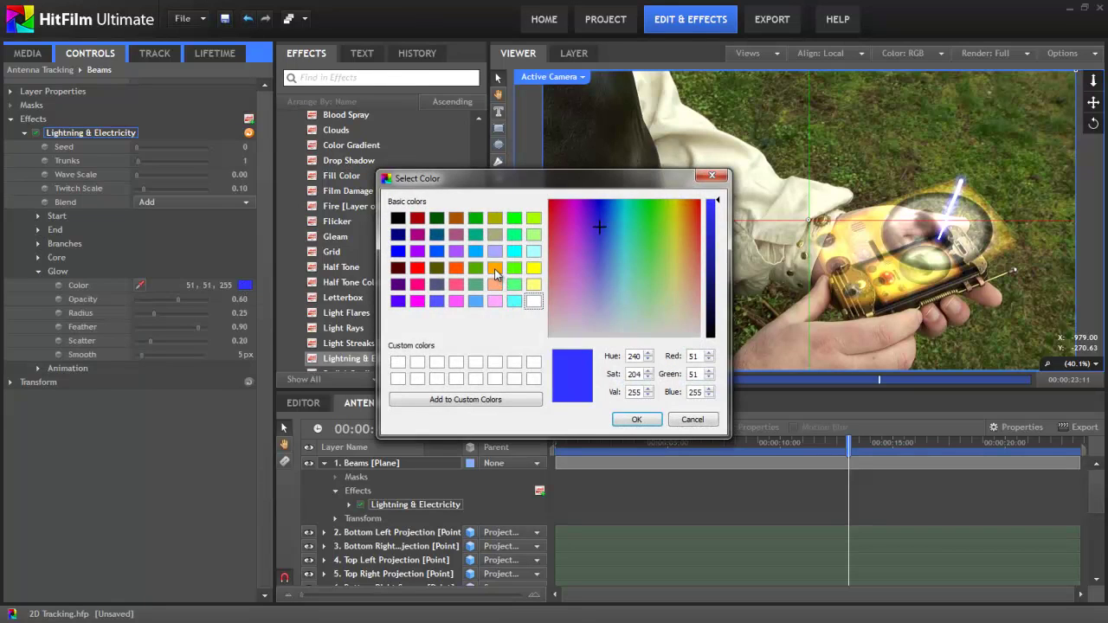
left_click(494, 268)
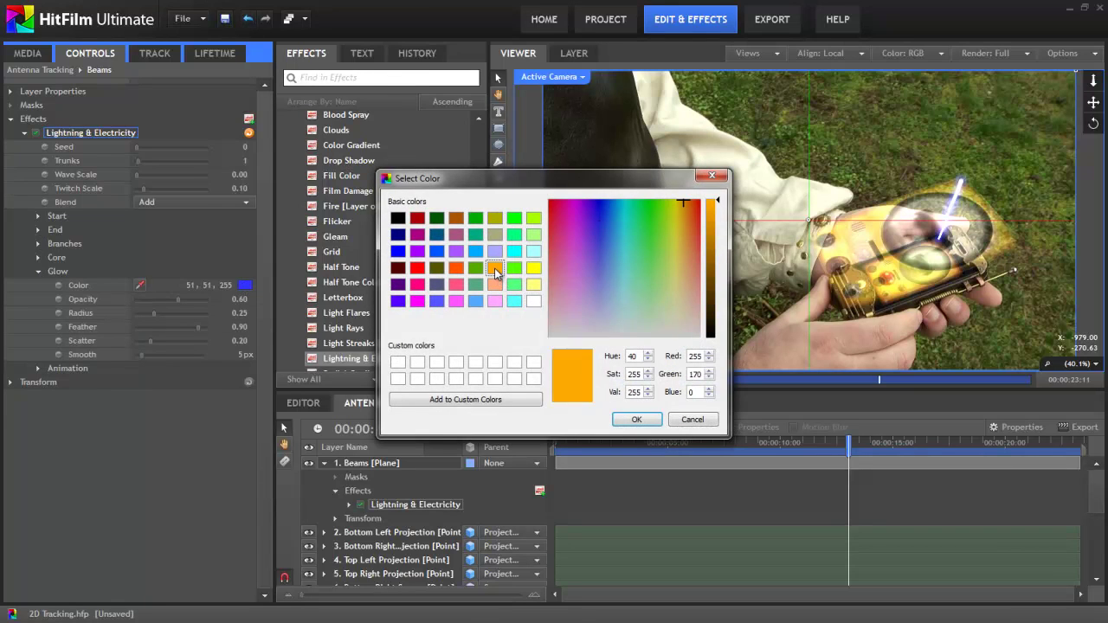
left_click(633, 419)
left_click_drag(152, 313, 222, 326)
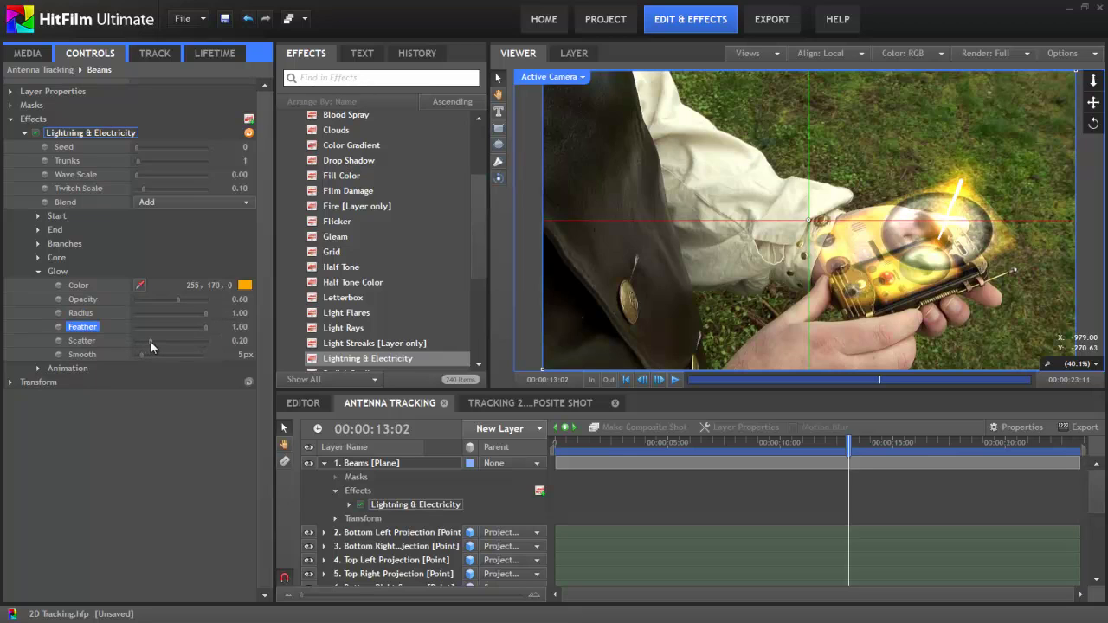
left_click_drag(152, 341, 203, 333)
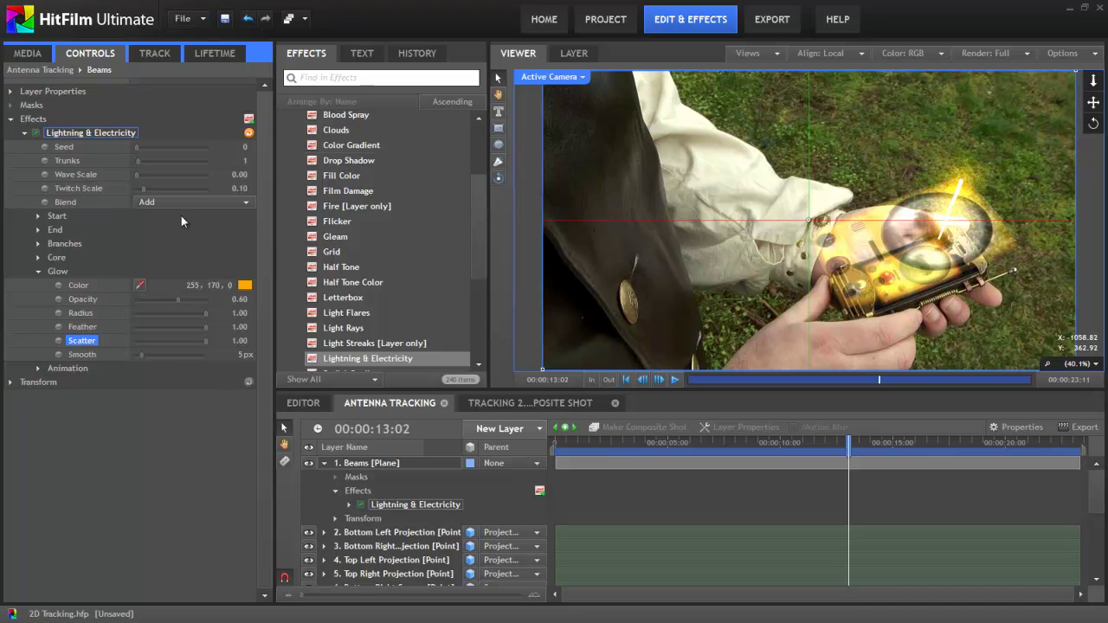
- Lower the lightning's core Opacity to 0.33
left_click(37, 257)
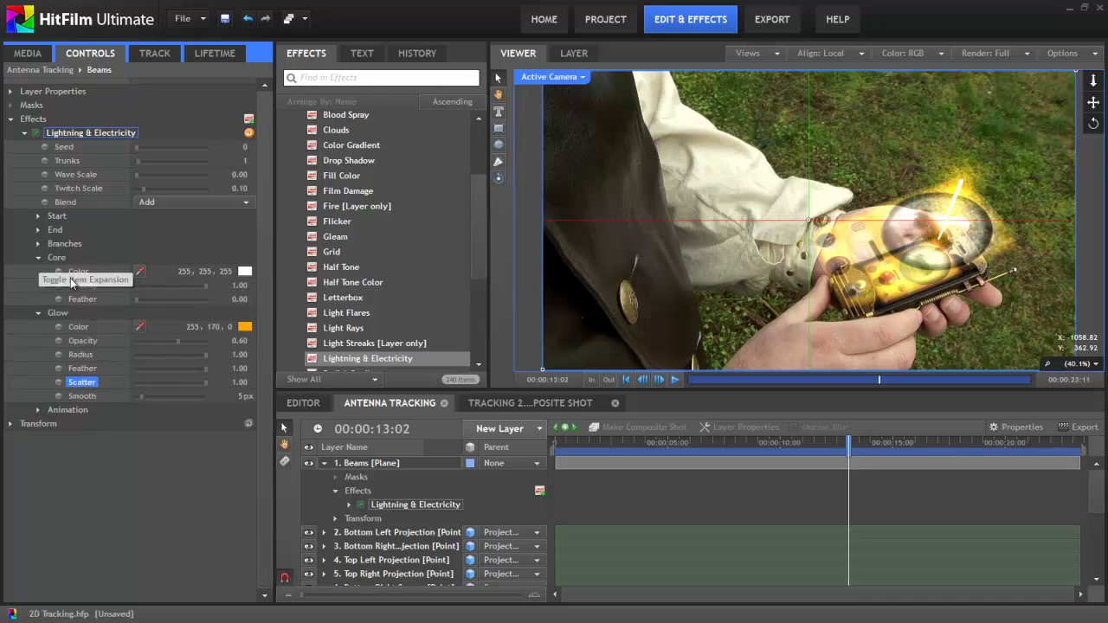
left_click(206, 287)
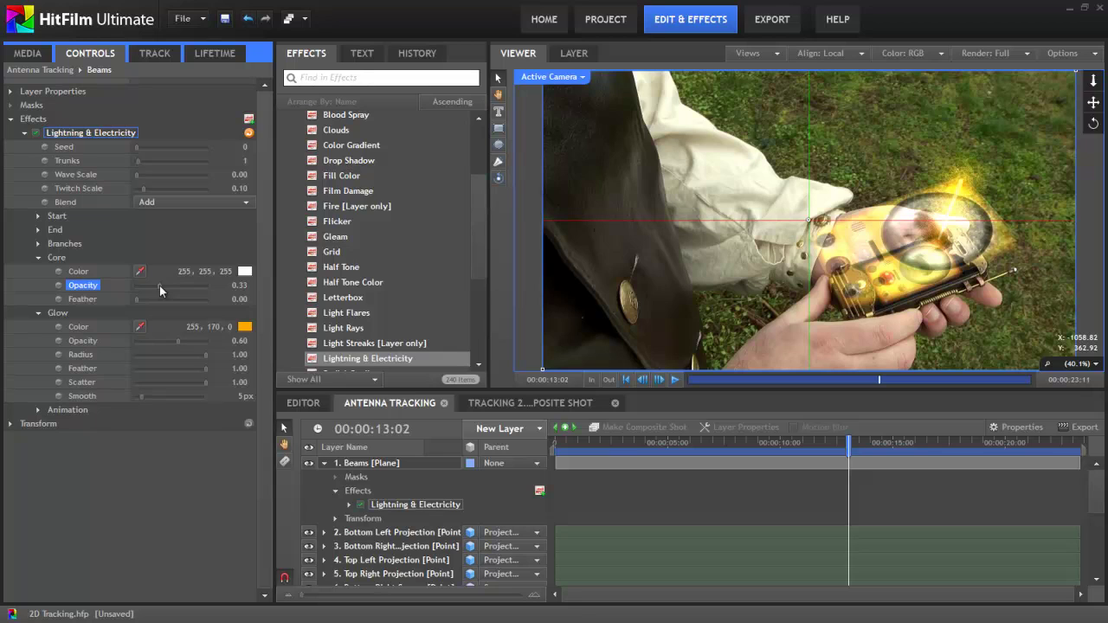
left_click(25, 133)
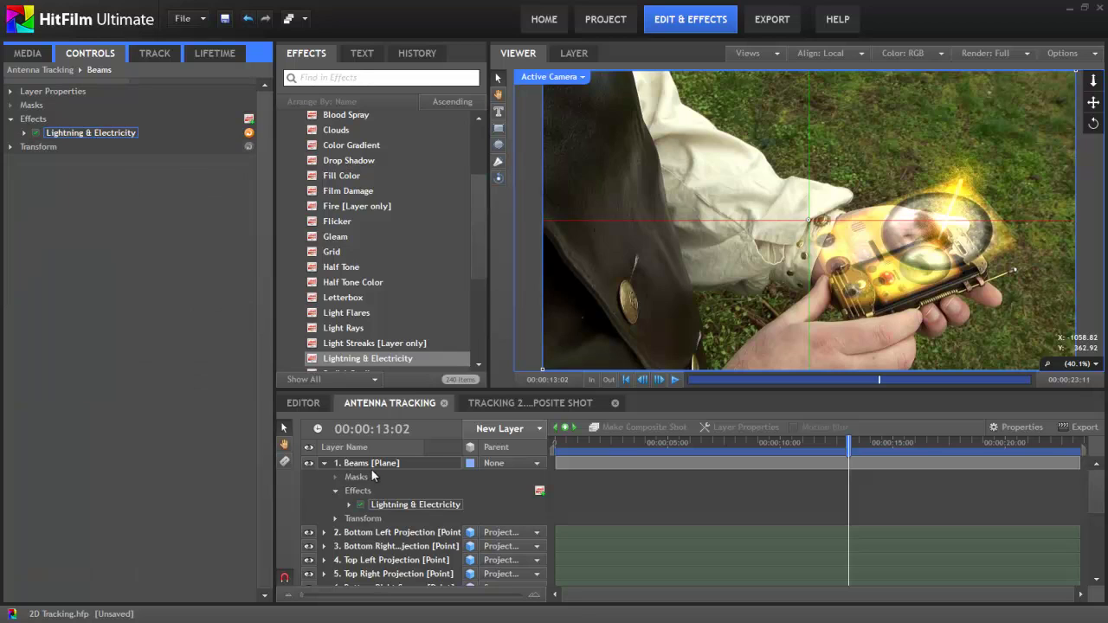
- Duplicate the Lightning & Electricity effect three times on the Beams layer
right_click(84, 134)
left_click(118, 187)
right_click(97, 146)
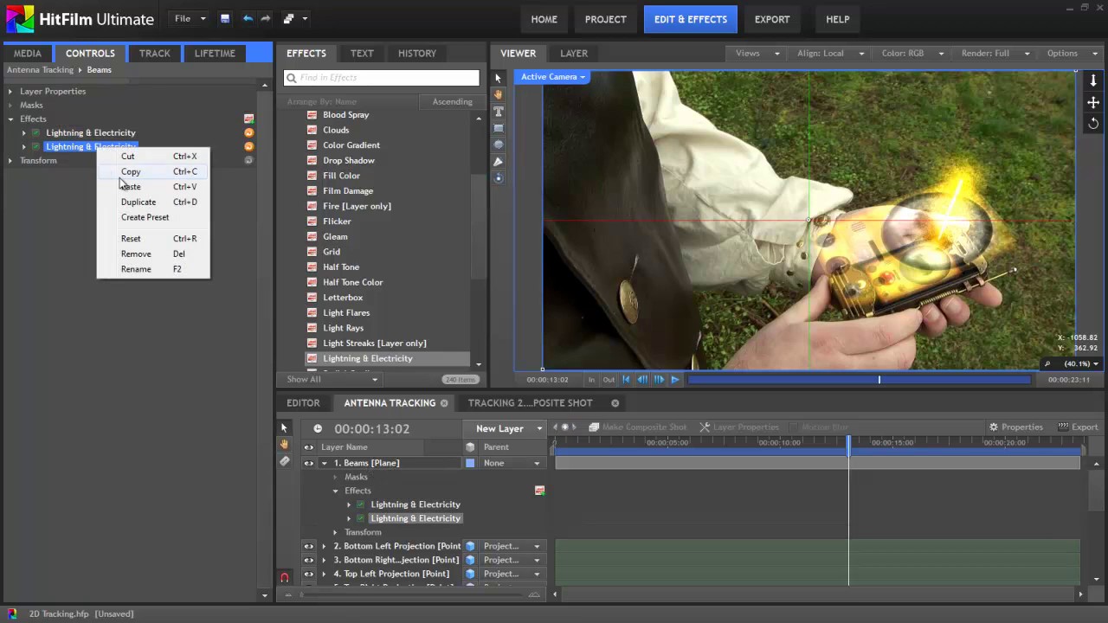
left_click(130, 201)
right_click(107, 166)
left_click(130, 218)
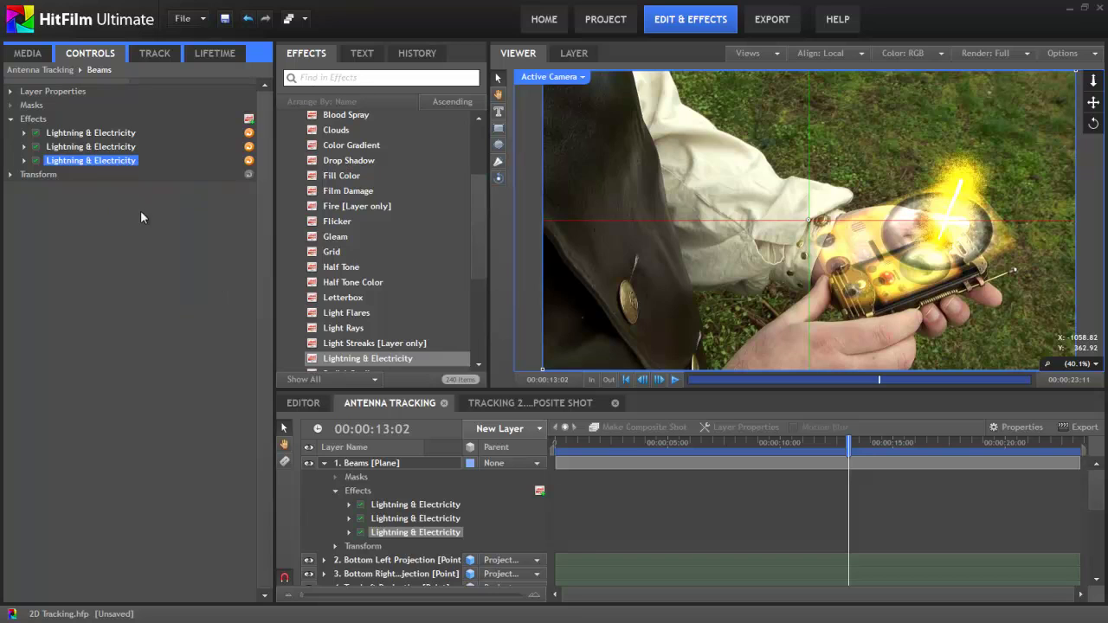
- Rename the first two Lightning & Electricity effects as Top Left and Top Right
left_click(90, 135)
right_click(88, 135)
left_click(124, 253)
type("Top Left")
key("Return")
left_click(70, 147)
right_click(70, 147)
left_click(121, 260)
type("Top Right")
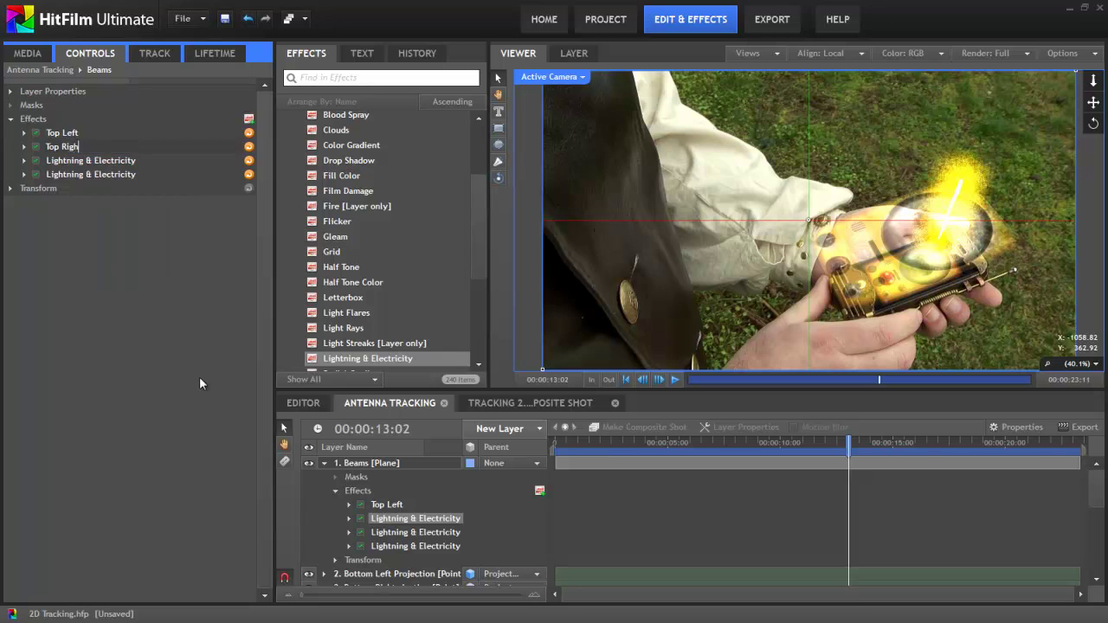
key("Return")
- Rename the remaining two Lightning & Electricity effects as Bottom Left and Bottom Right
left_click(86, 161)
right_click(87, 161)
left_click(127, 277)
type("Bottom Left")
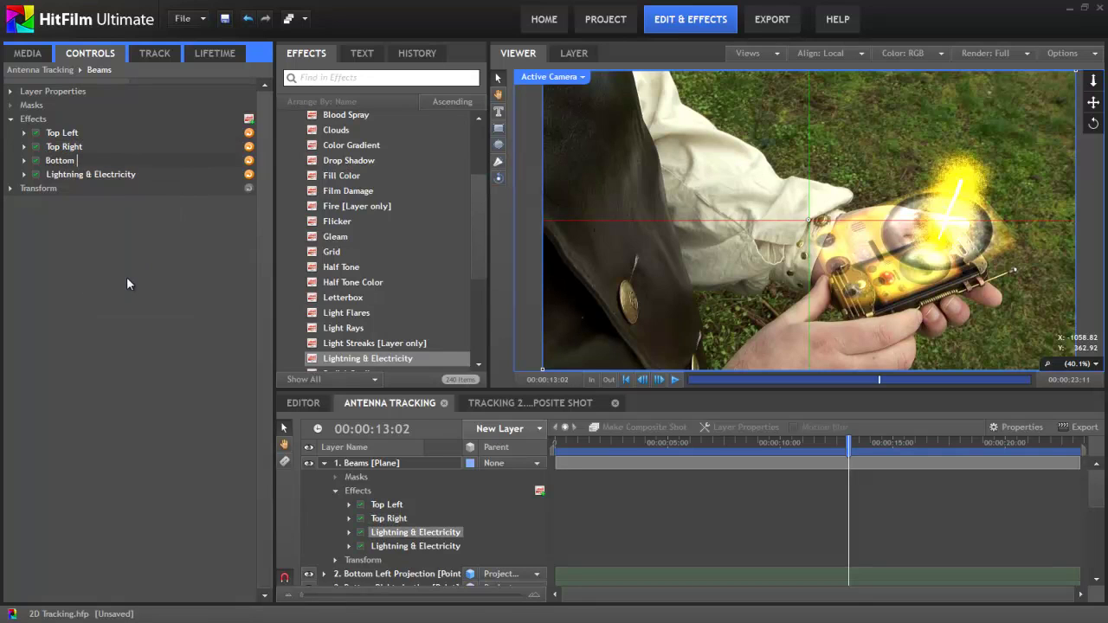
key("Return")
left_click(87, 174)
right_click(87, 174)
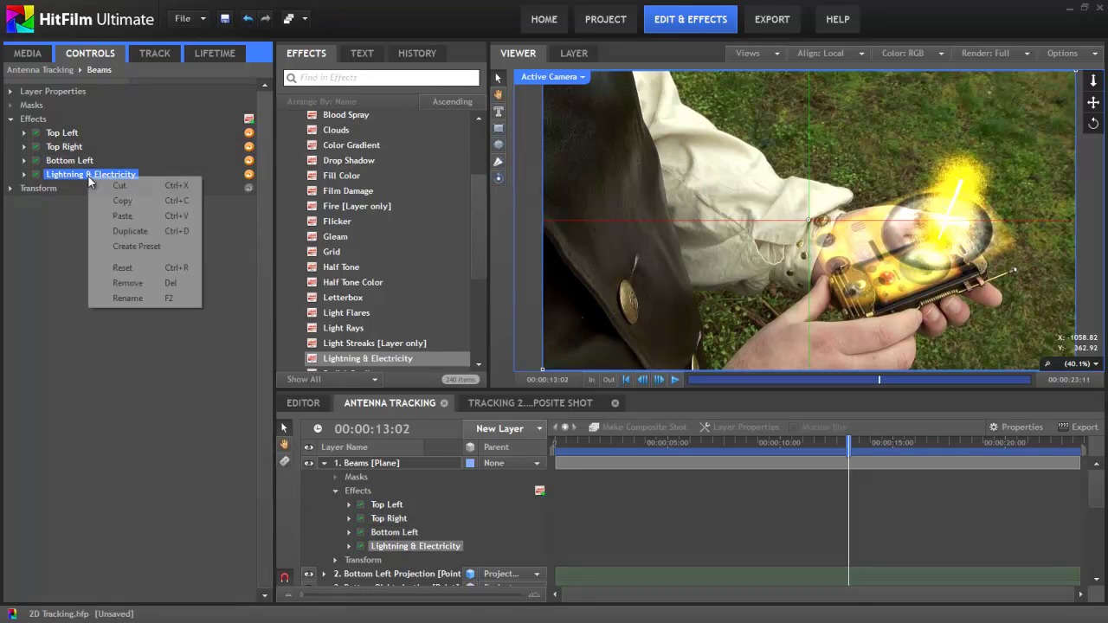
left_click(135, 300)
type("Bottom Right")
key("Return")
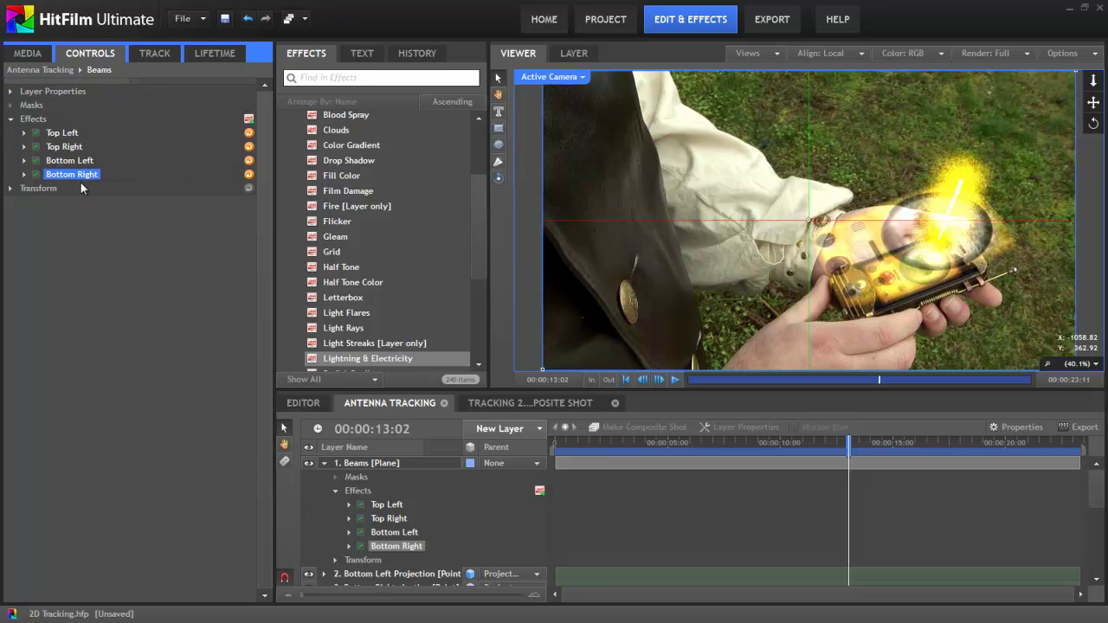
- Attach the Top Right effect's start to the Top Right Screen layer and its end to the Top Right Projection layer
left_click(53, 147)
left_click(24, 148)
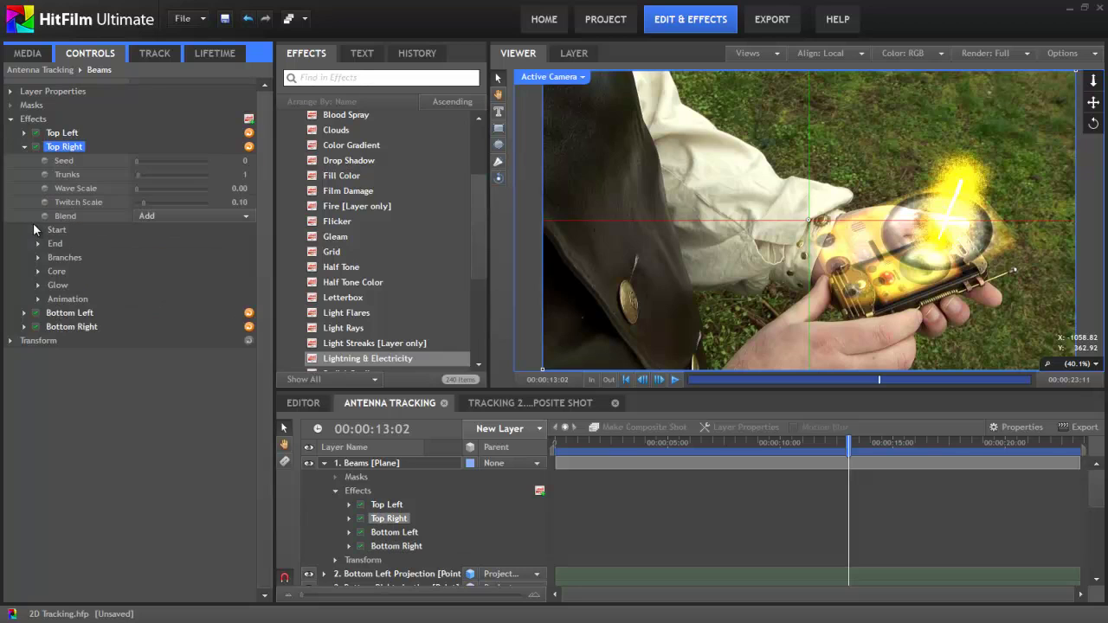
left_click(38, 229)
left_click(38, 327)
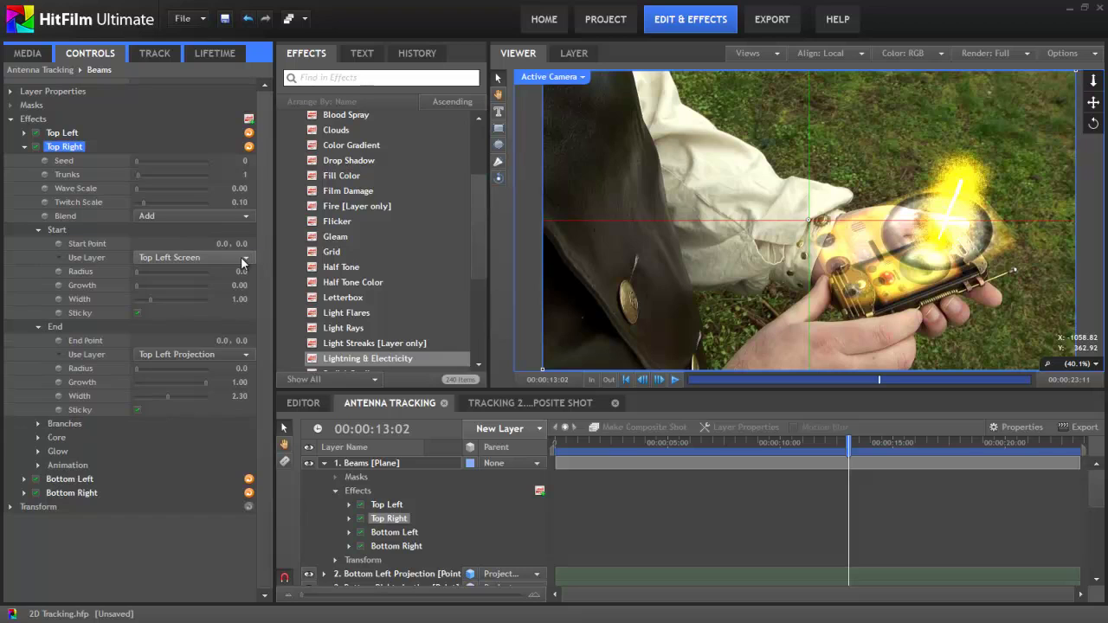
left_click(241, 256)
left_click(189, 352)
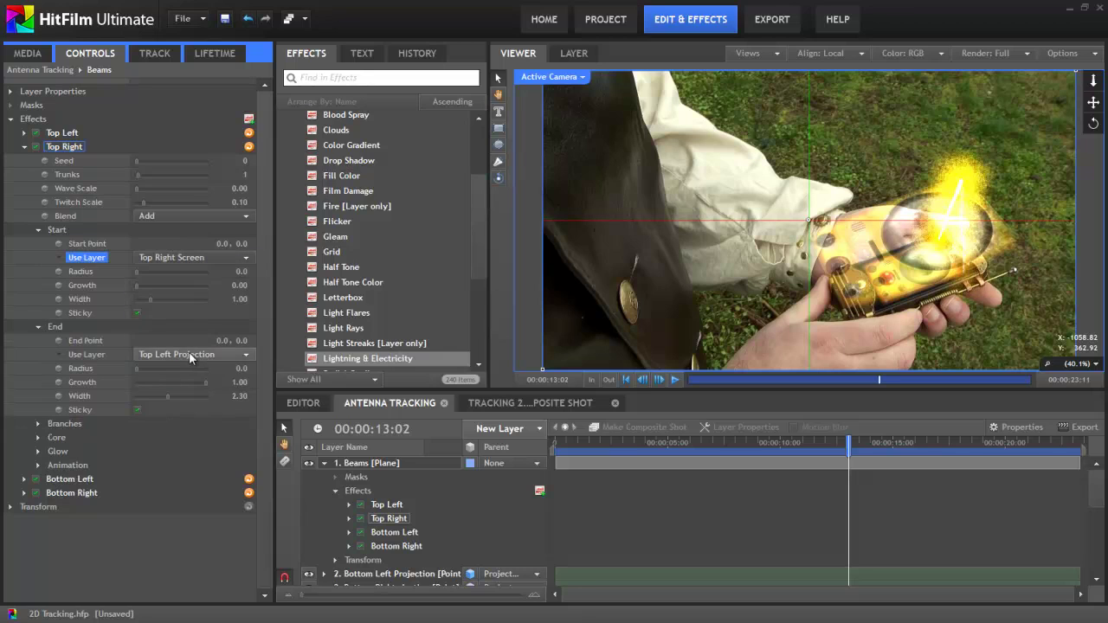
left_click(242, 354)
left_click(190, 415)
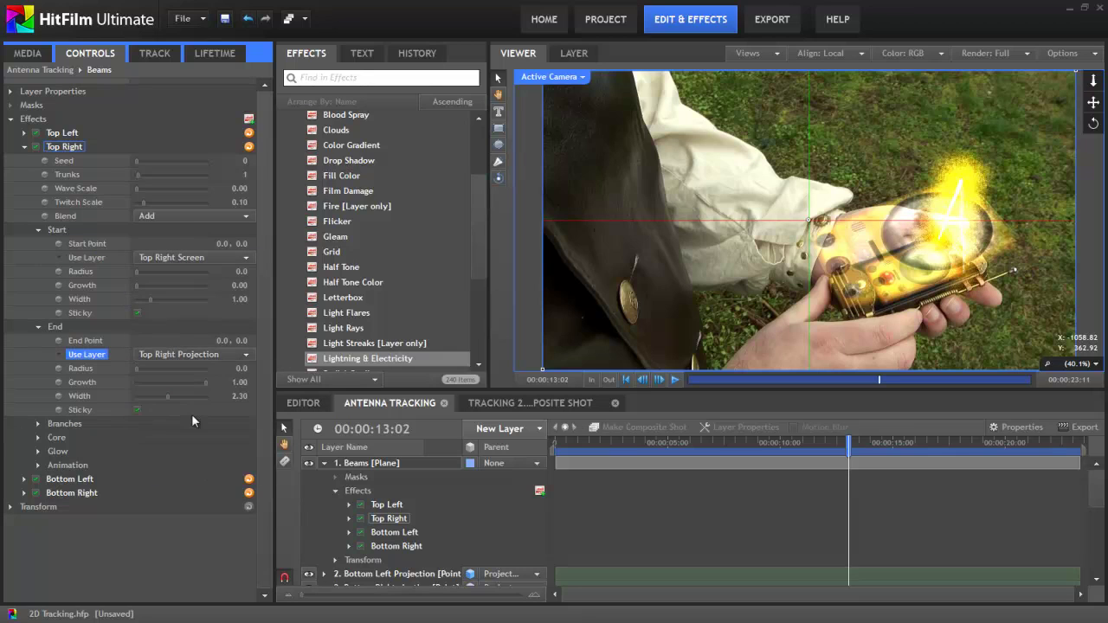
- Attach the Bottom Left effect's start to the Bottom Left Screen layer and its end to the Bottom Left Projection layer
left_click(23, 146)
left_click(24, 160)
left_click(38, 243)
left_click(246, 271)
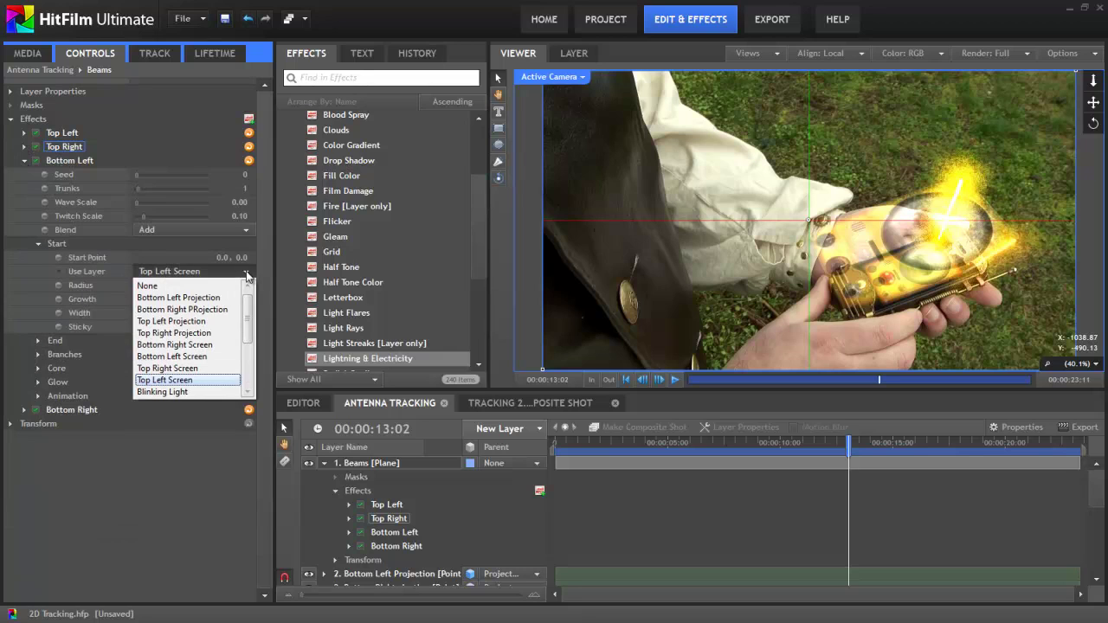
left_click(190, 357)
left_click(38, 340)
left_click(234, 367)
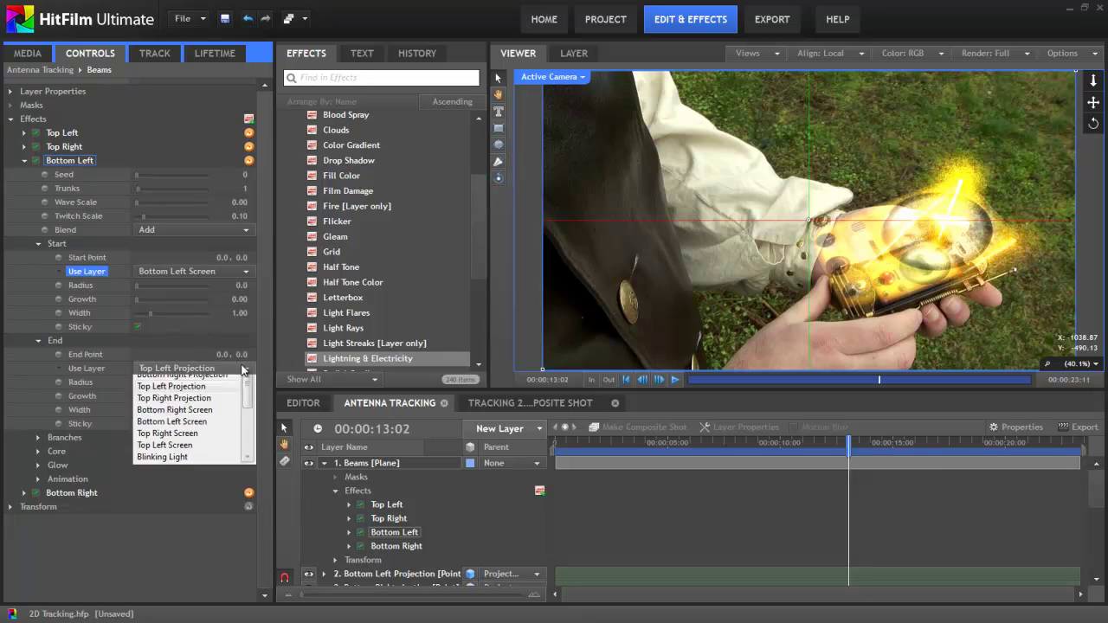
left_click(203, 396)
- Attach the Bottom Right effect's start to the Bottom Right Screen layer and its end to the Bottom Right PRojection layer
left_click(23, 161)
left_click(23, 174)
left_click(37, 257)
left_click(245, 285)
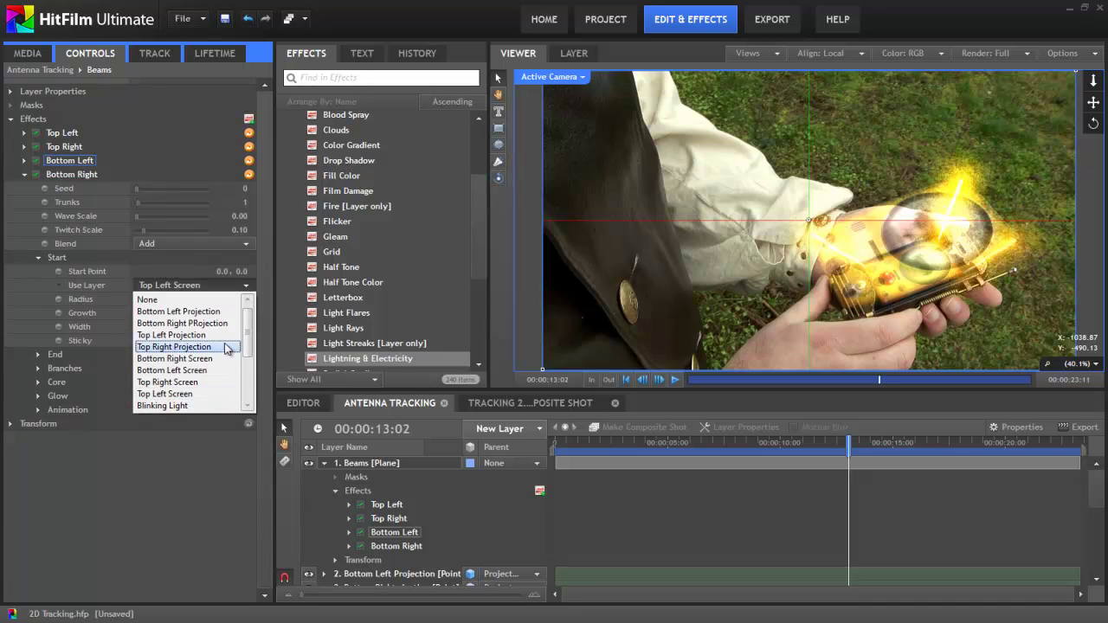
left_click(217, 364)
left_click(37, 354)
left_click(246, 382)
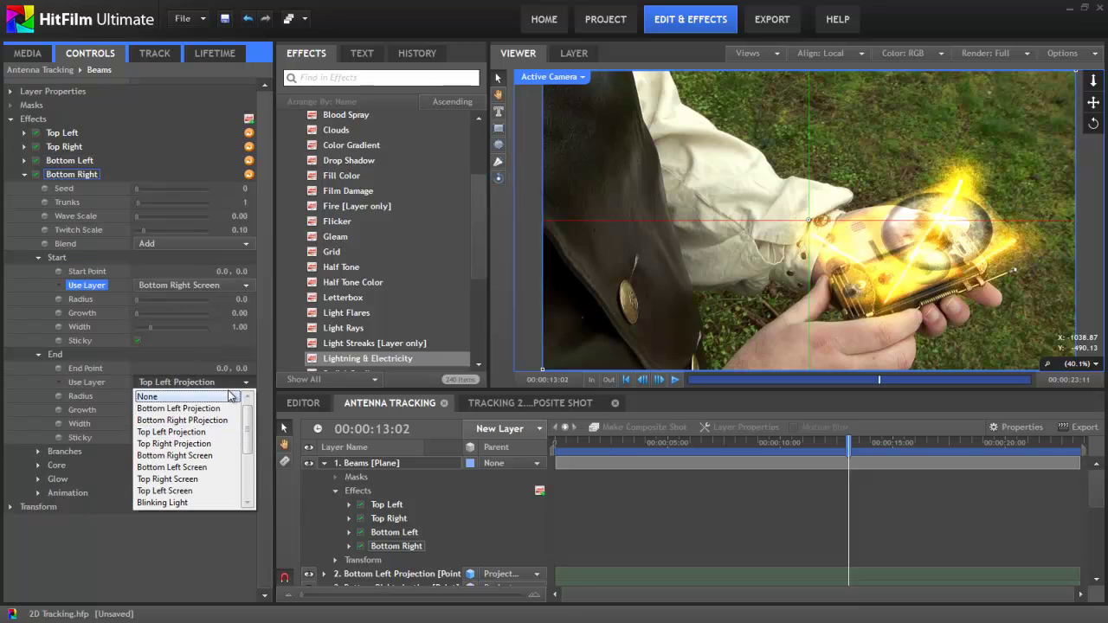
left_click(208, 420)
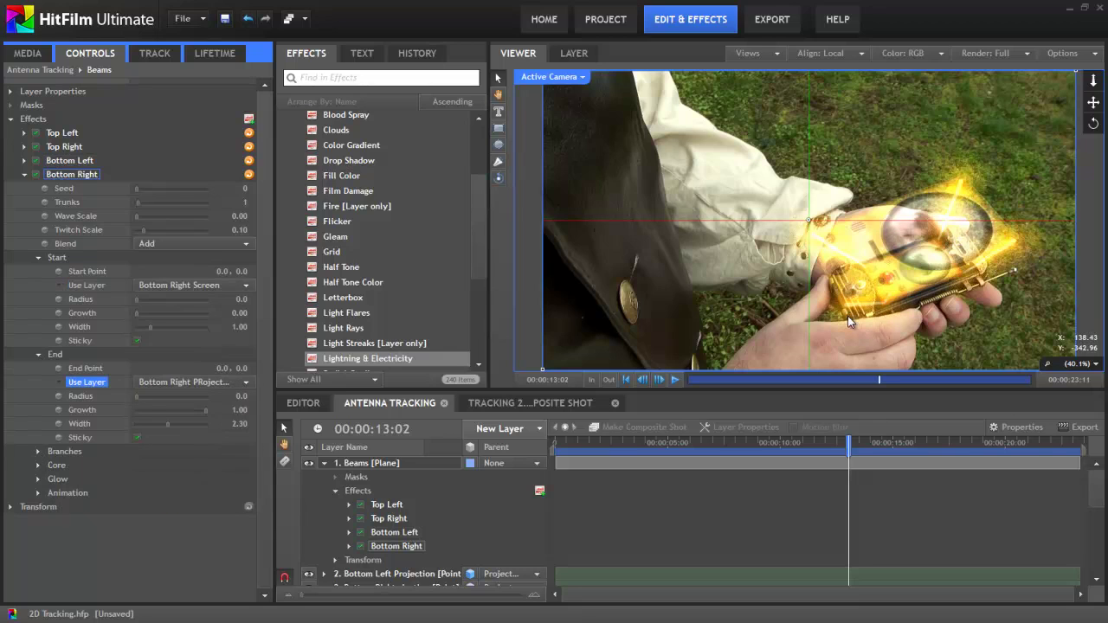
left_click(24, 174)
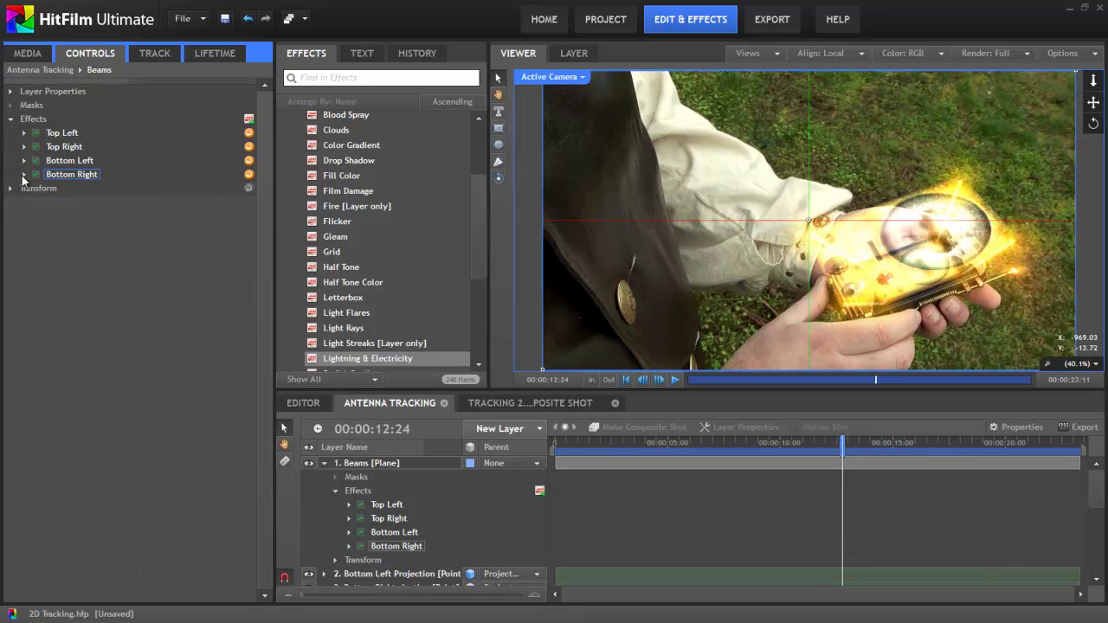
- Trim the start of the Beams layer to about 00:00:11:07 and preview the frames just after it
scroll(846, 498, "down", 1)
scroll(846, 497, "down", 4)
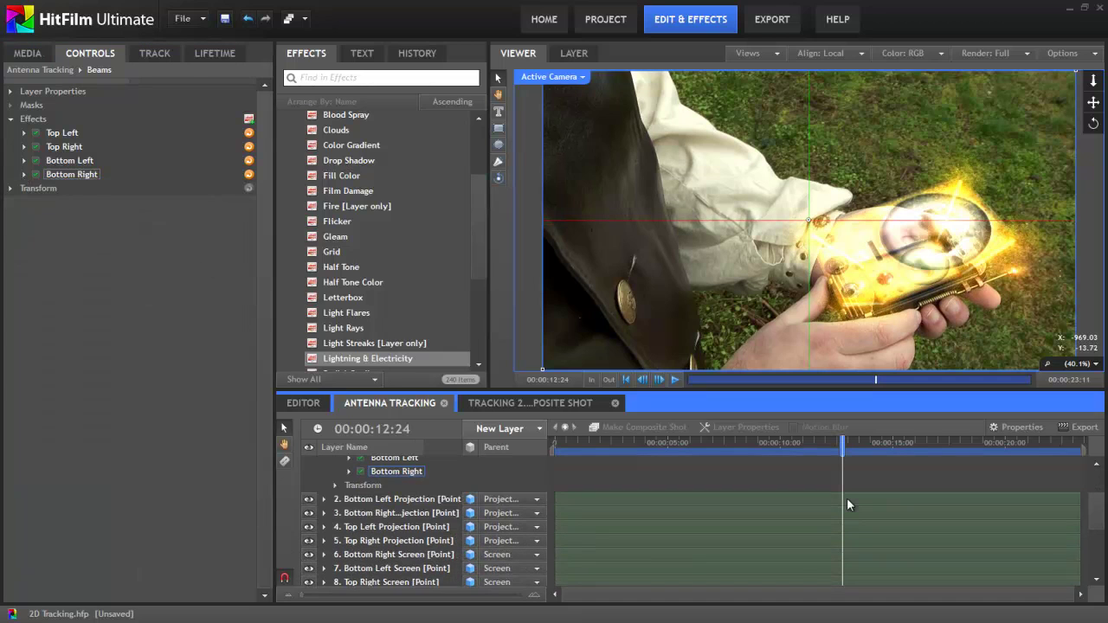
left_click(809, 442)
left_click_drag(810, 442, 806, 442)
scroll(726, 528, "up", 5)
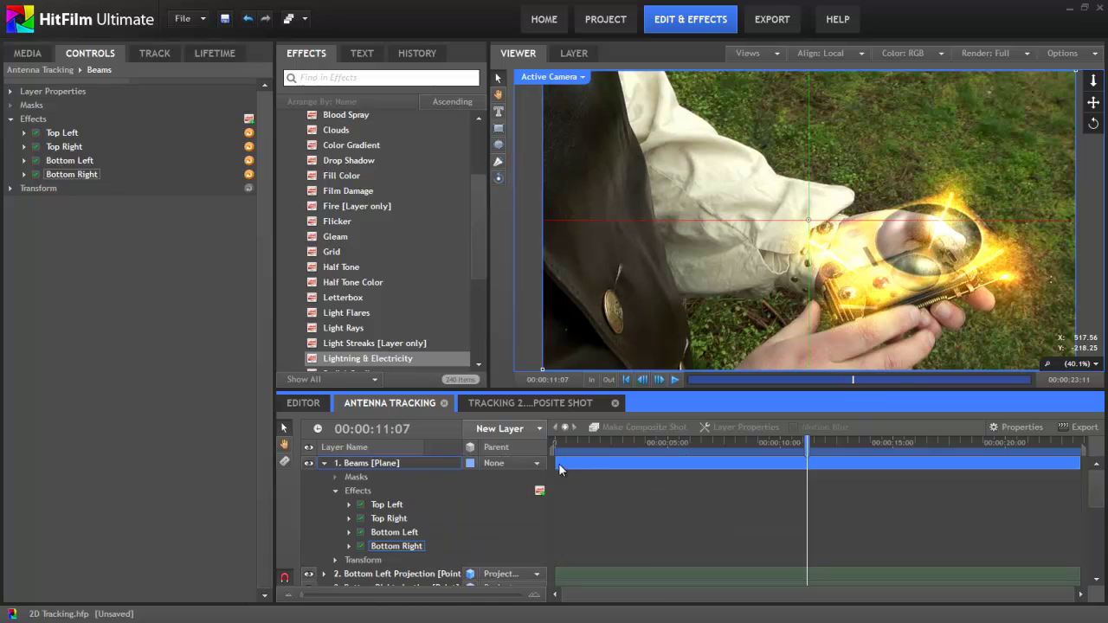
left_click_drag(558, 468, 827, 447)
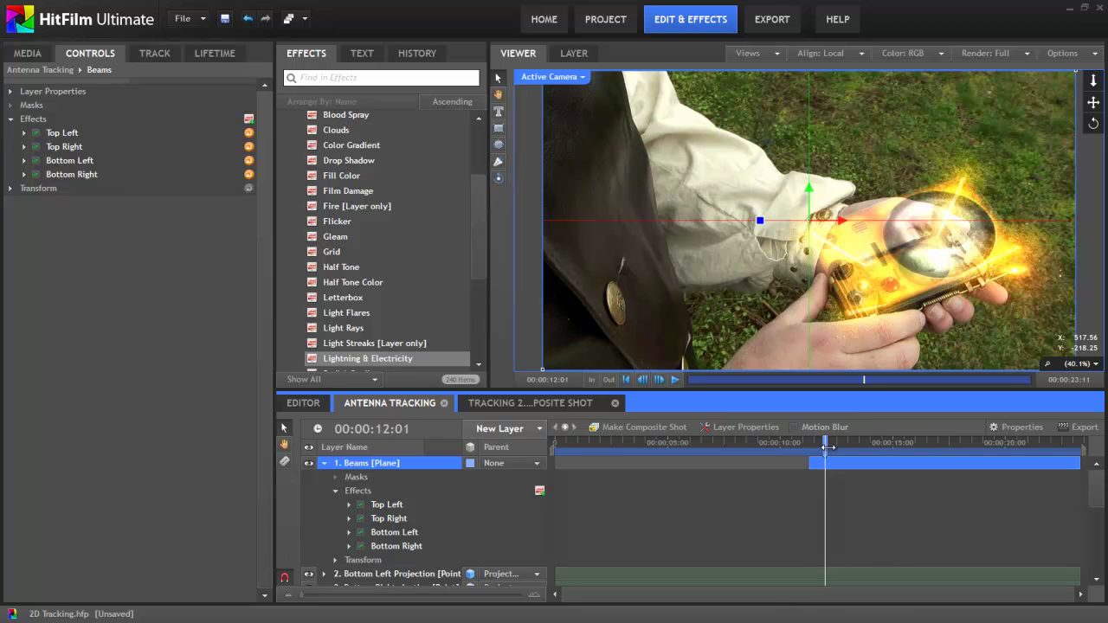
- Lower the Beams layer's opacity to 70% and collapse its properties
left_click(11, 118)
left_click(11, 134)
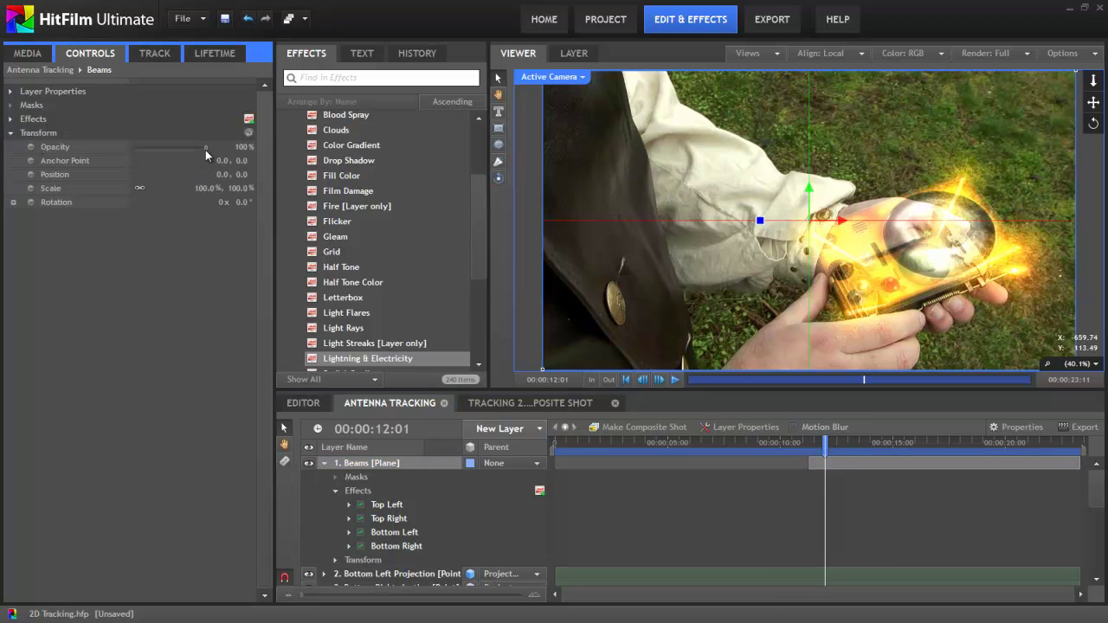
left_click_drag(205, 148, 190, 149)
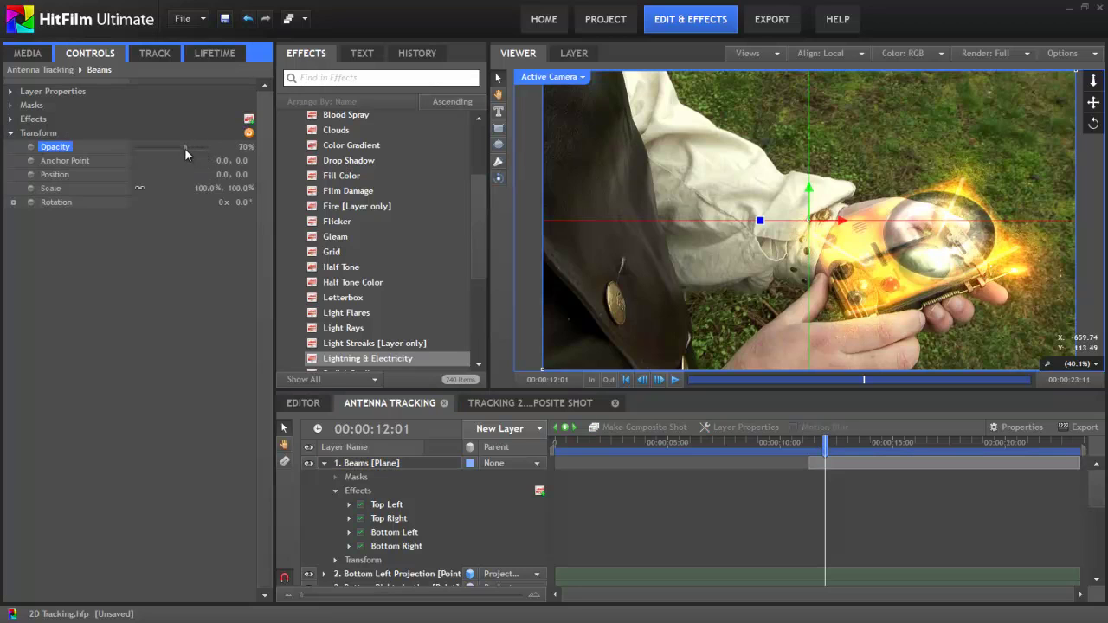
left_click(11, 133)
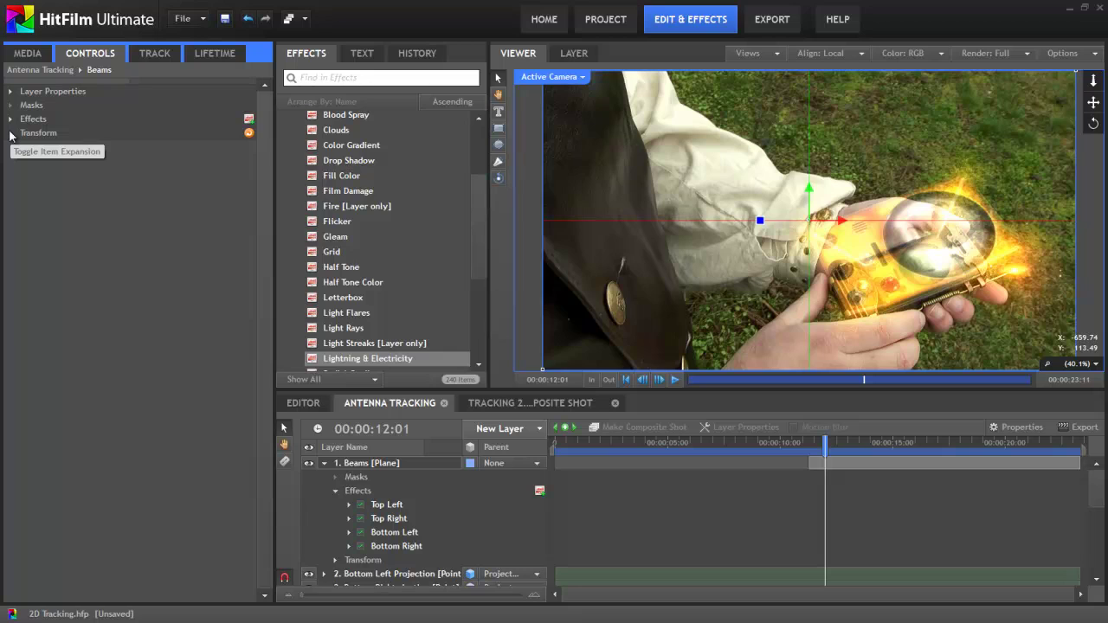
left_click(322, 464)
left_click(324, 463)
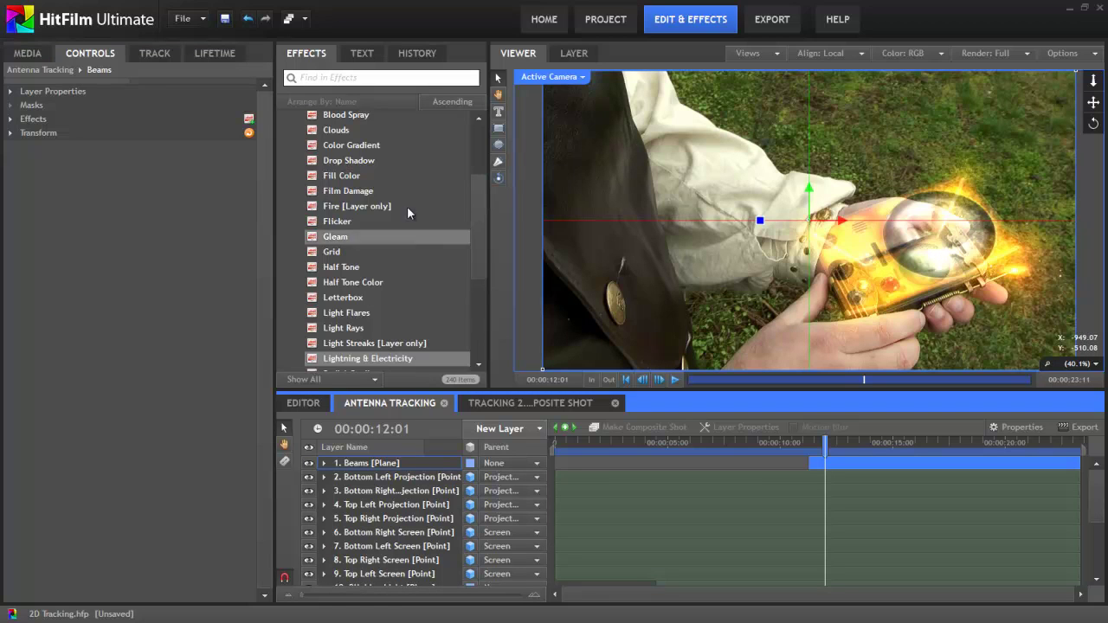
- Add a 3D Particle Simulator to the Antenna Tracking composite above the Beams layer
scroll(311, 149, "up", 3)
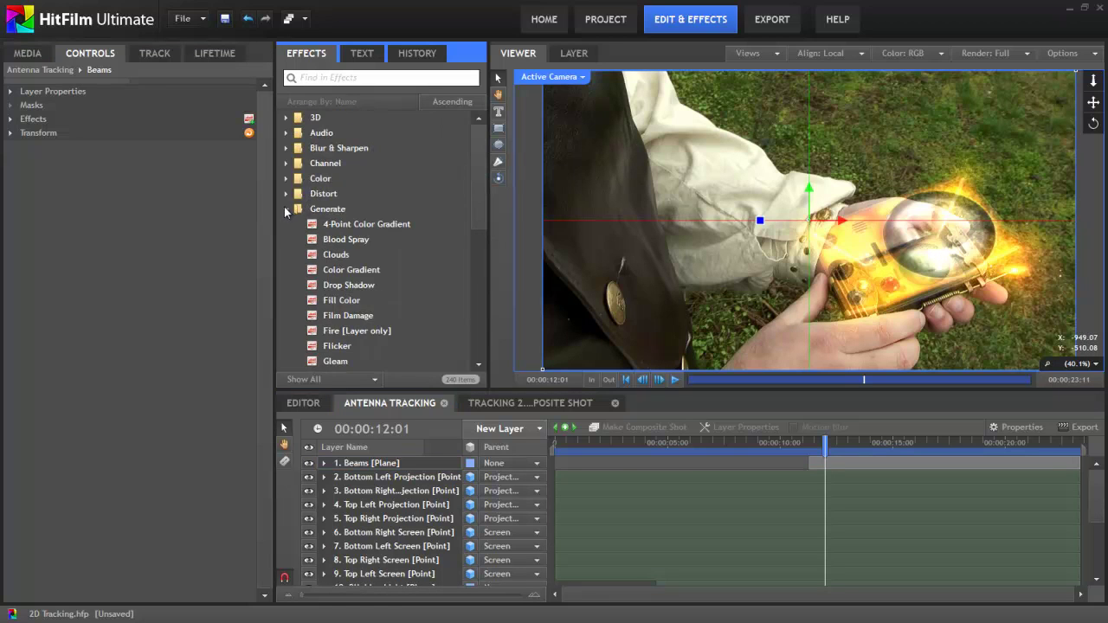
left_click(286, 208)
left_click(286, 118)
left_click_drag(357, 241, 407, 474)
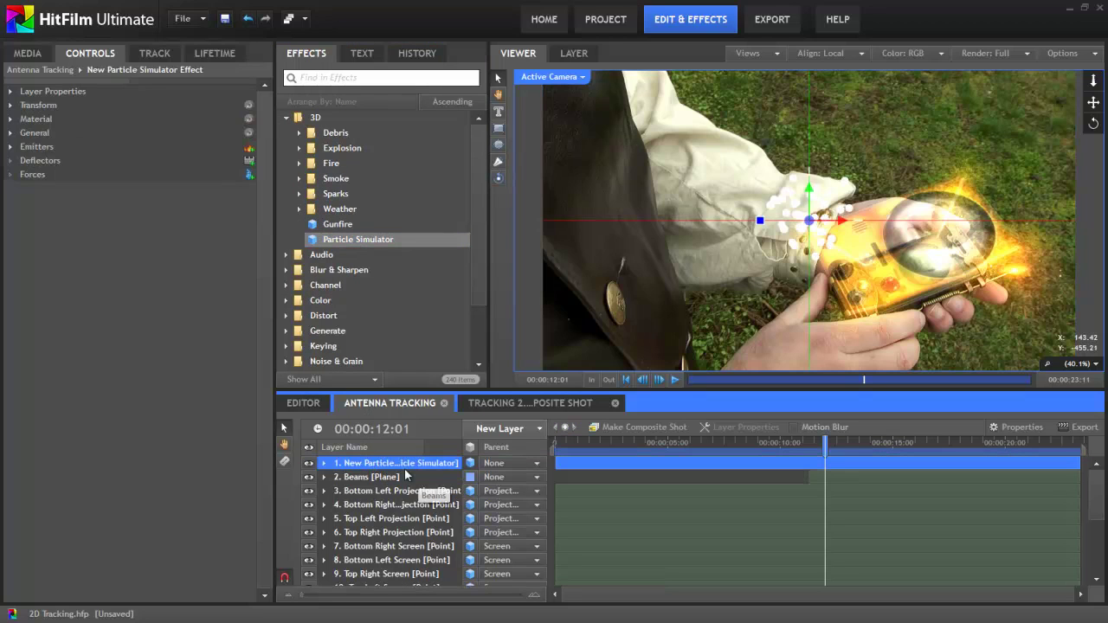
- Change the particle emitter's shape to Quad
left_click(11, 147)
left_click(24, 160)
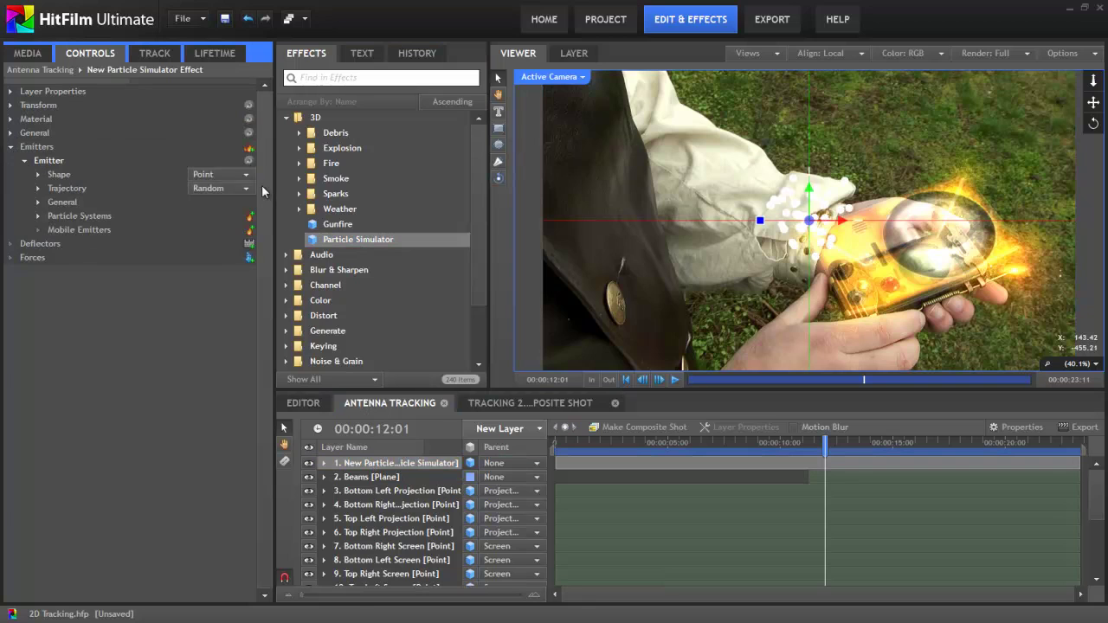
left_click(246, 177)
left_click(205, 209)
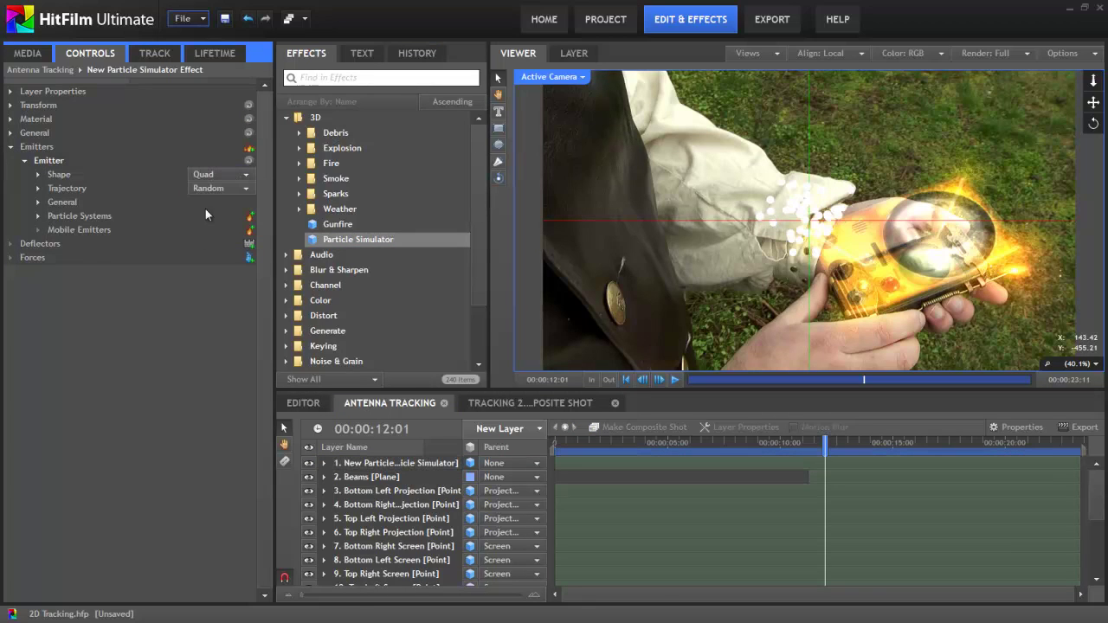
- Attach the emitter shape to the Screen layer and size it to 291 px wide by 477 px high
left_click(38, 174)
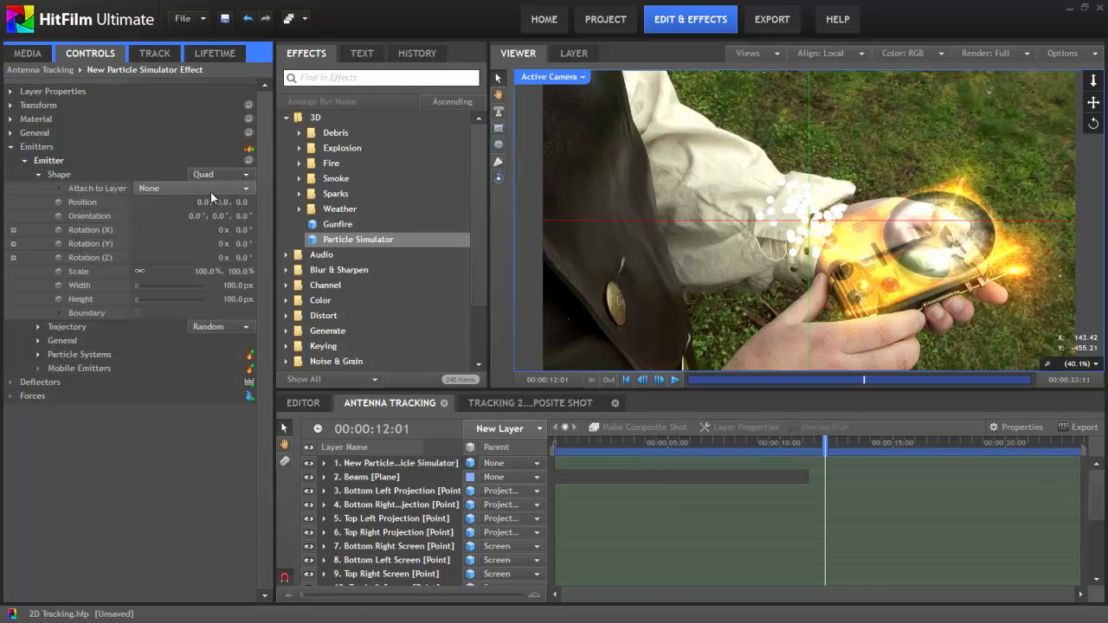
left_click(245, 190)
scroll(190, 251, "down", 5)
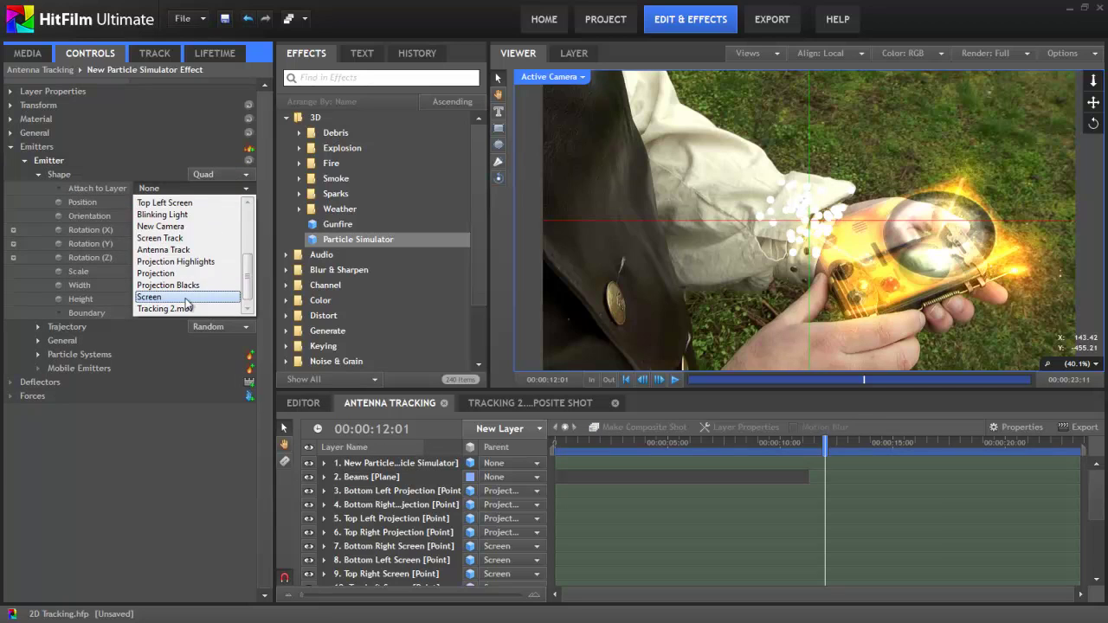
left_click(173, 294)
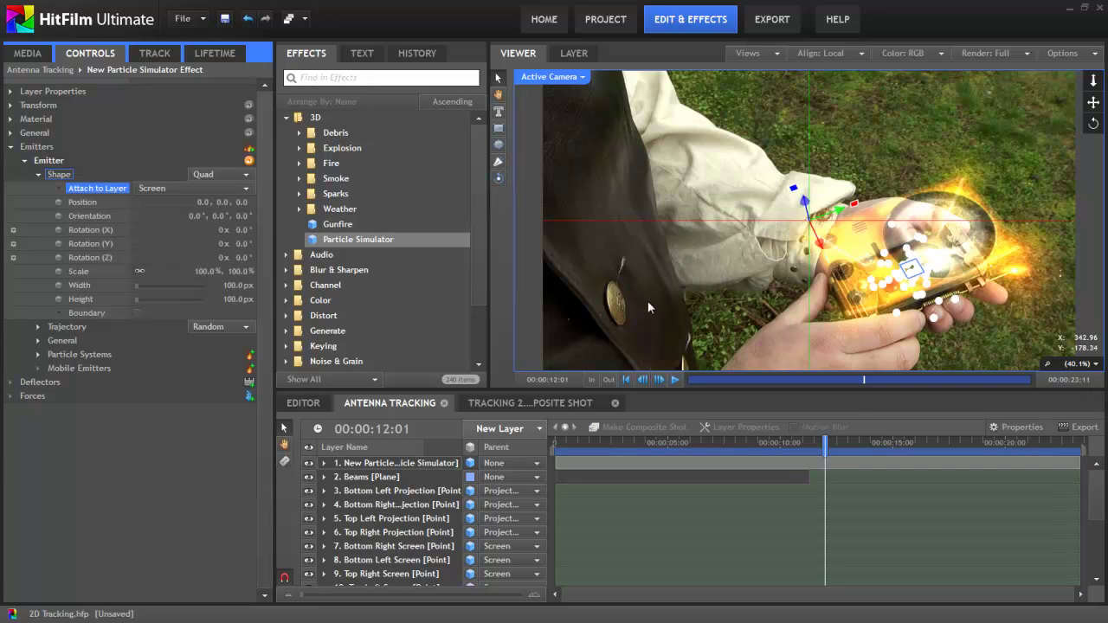
left_click_drag(72, 288, 445, 296)
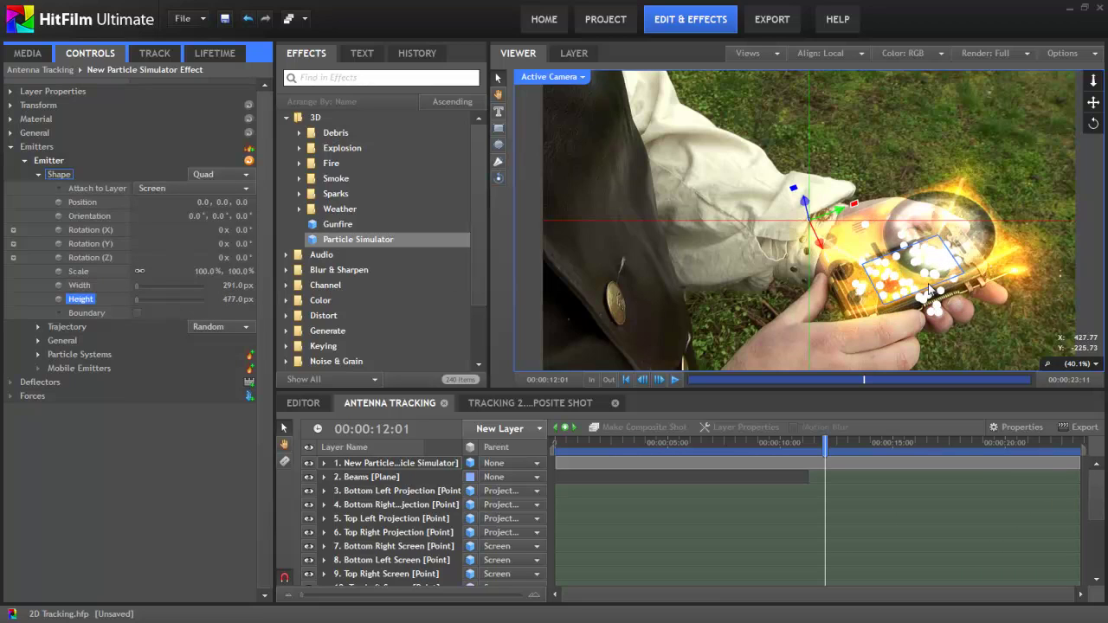
left_click(39, 174)
- Switch the emitter's trajectory to Cone with a radius of 44.5°
left_click(217, 188)
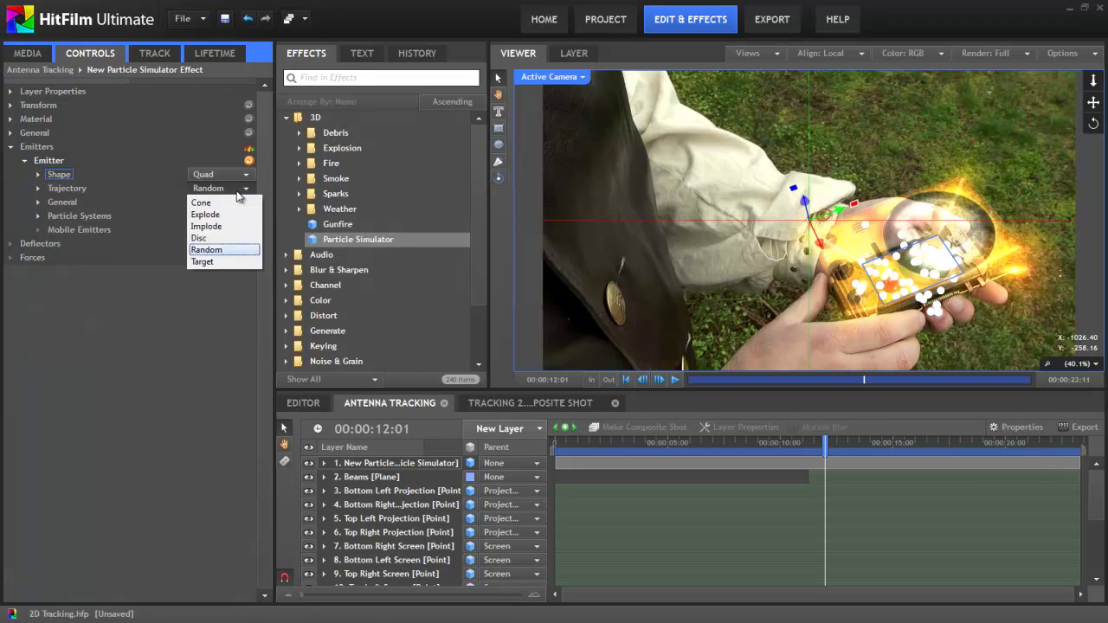
left_click(209, 205)
left_click(38, 187)
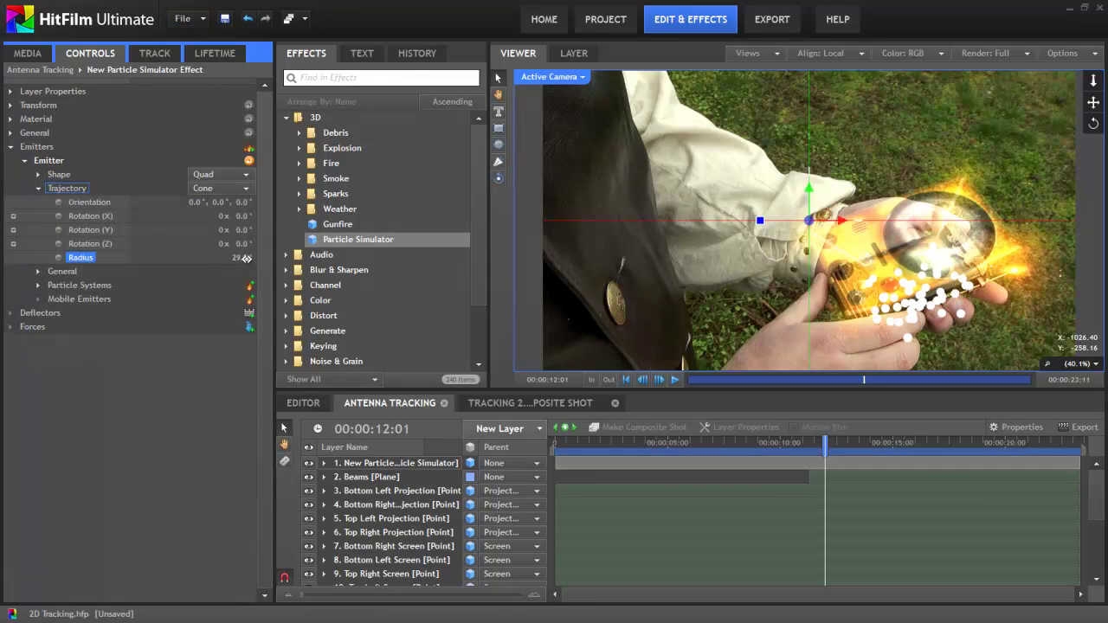
left_click_drag(251, 258, 256, 258)
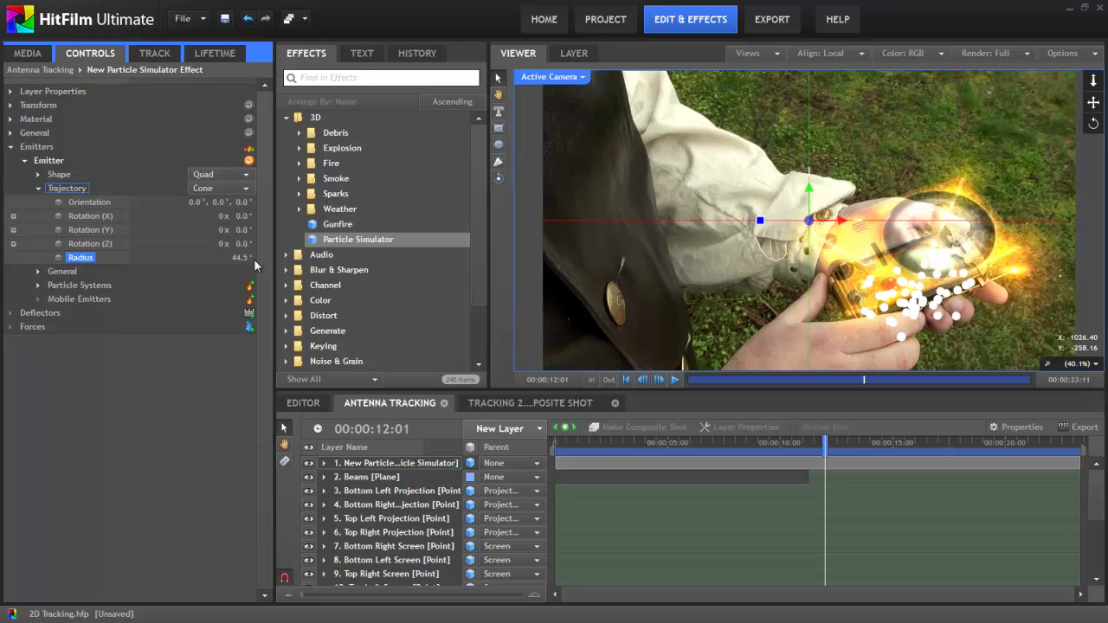
- Set the trajectory's orientation to 0.0°, 90.0°, 0.0° and preview the emission
left_click(215, 203)
left_click_drag(217, 202, 283, 206)
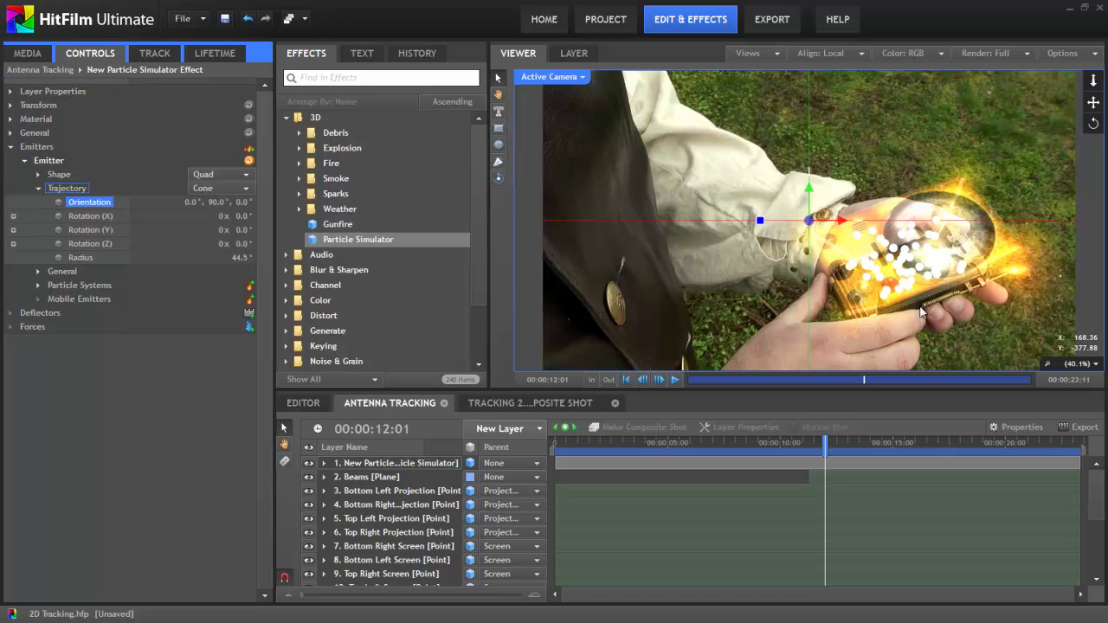
left_click(675, 379)
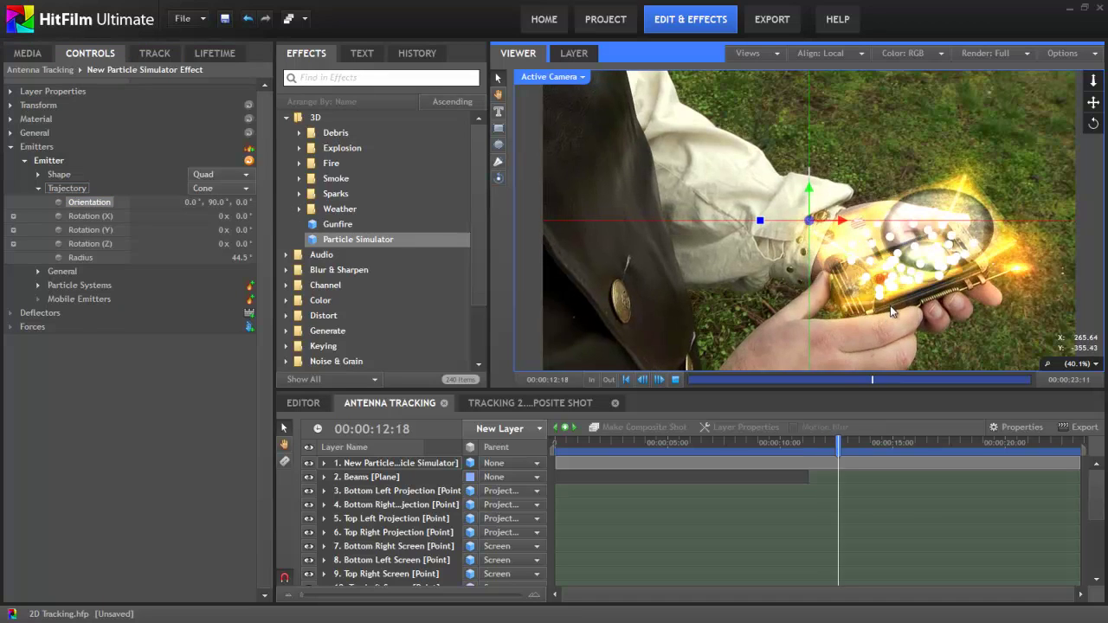
left_click(675, 379)
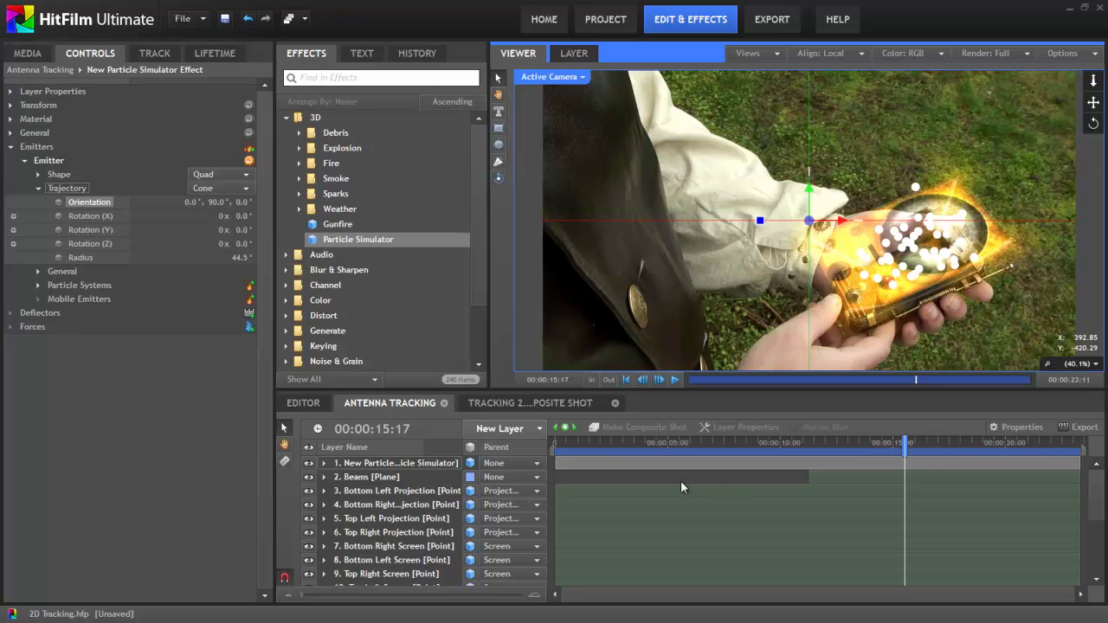
- Set the particle system's movement speed to 250 and preview the particles from about 00:00:11:08
left_click(38, 285)
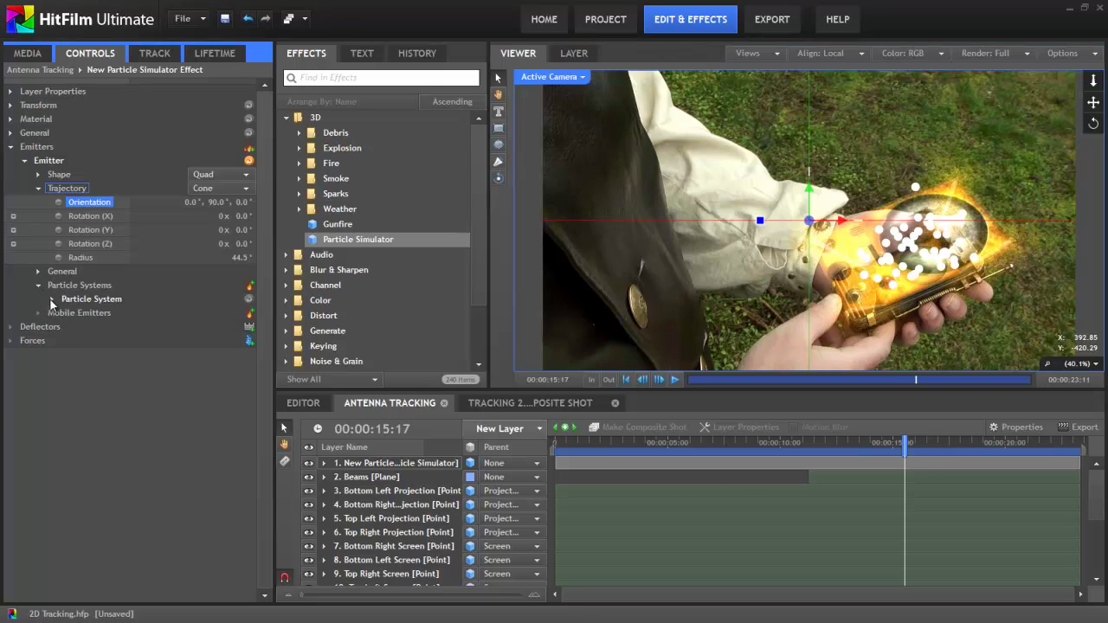
left_click(52, 298)
left_click(38, 187)
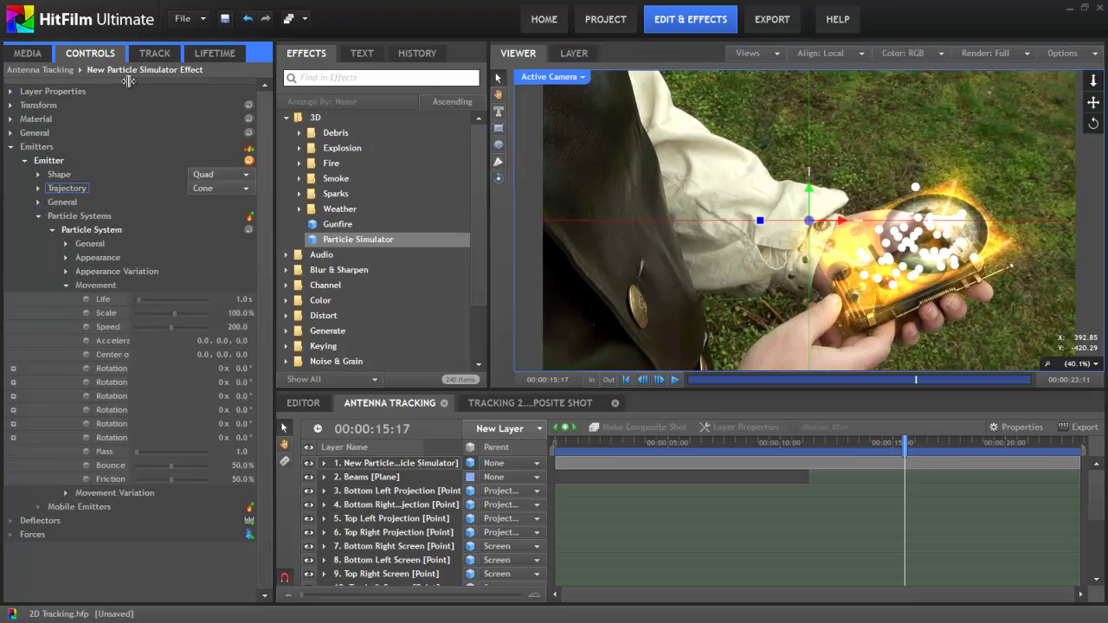
left_click_drag(131, 85, 164, 85)
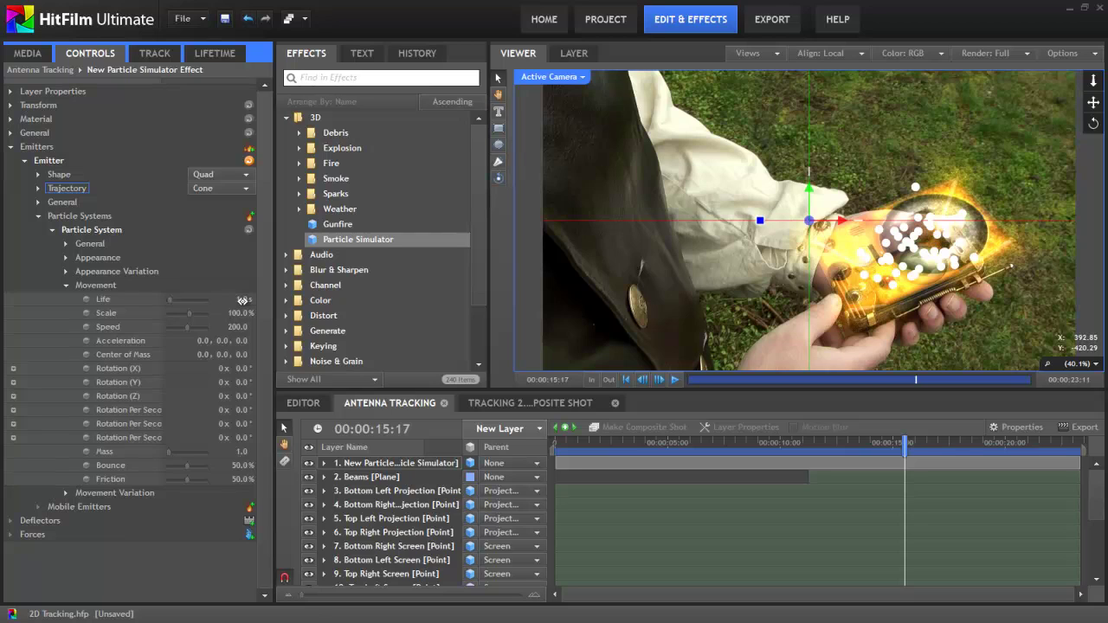
left_click(237, 326)
type("250")
key("Return")
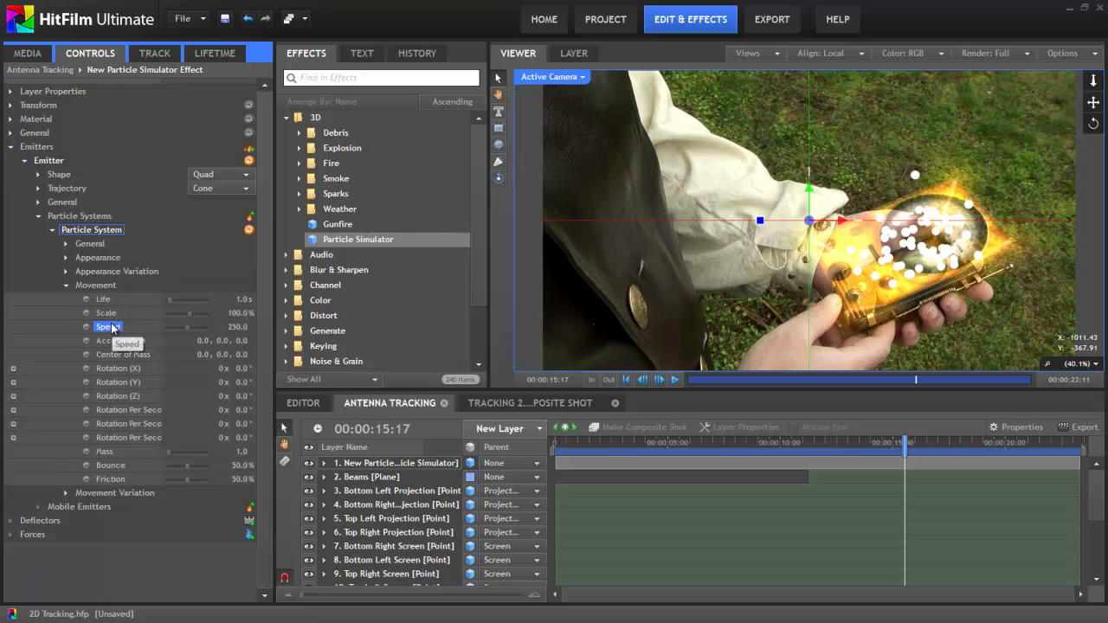
left_click(814, 448)
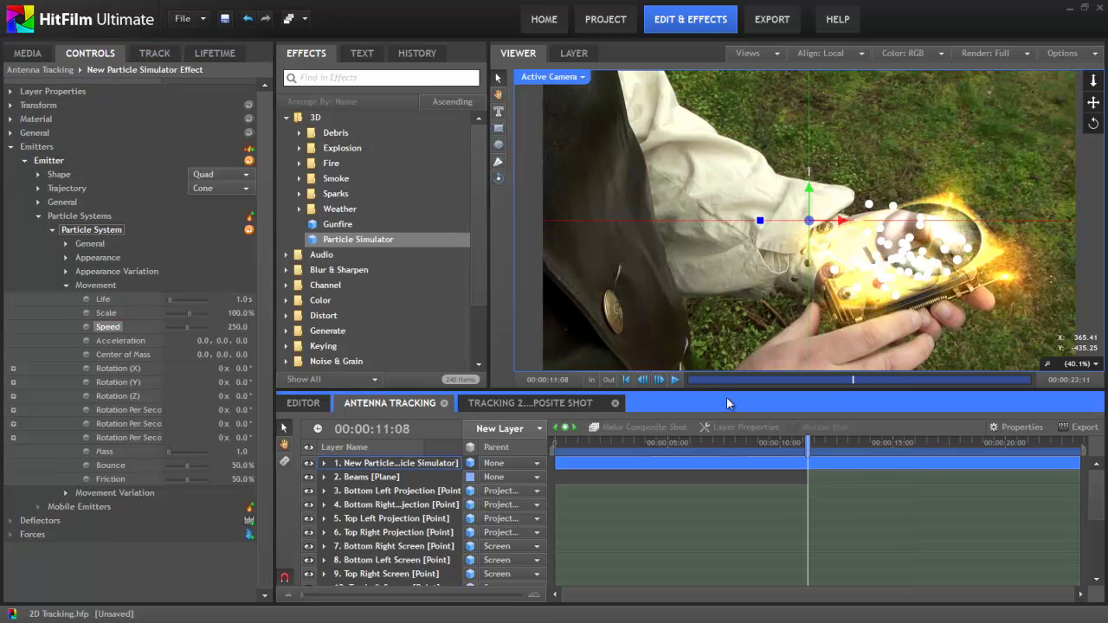
left_click(674, 380)
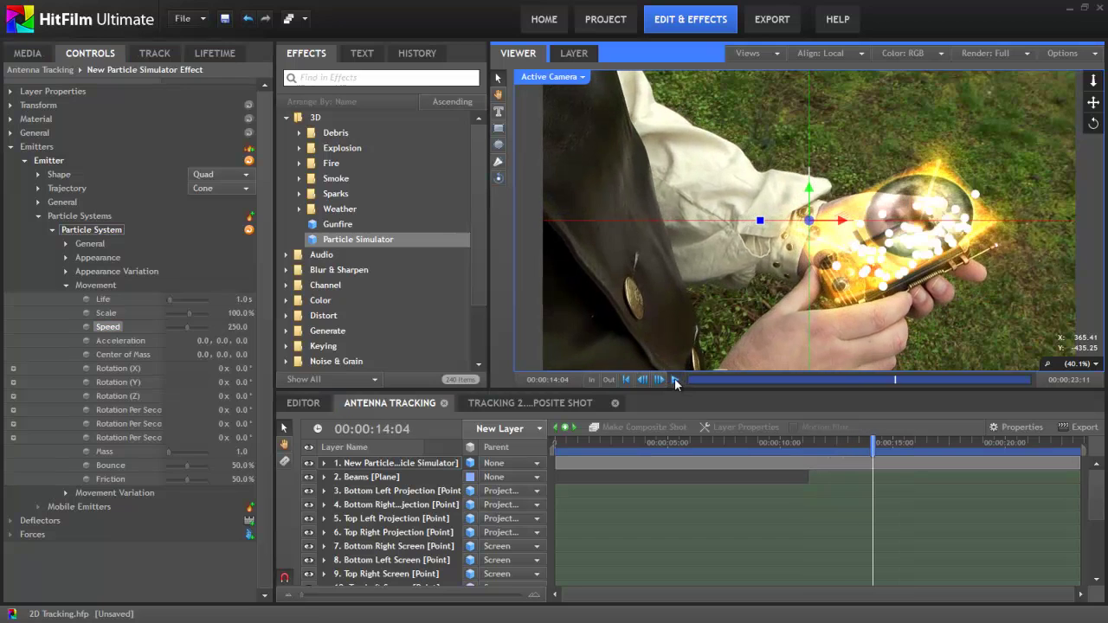
left_click(675, 380)
- Raise the particle system's particles per second to 400
left_click(66, 243)
left_click(234, 312)
type("400")
key("Return")
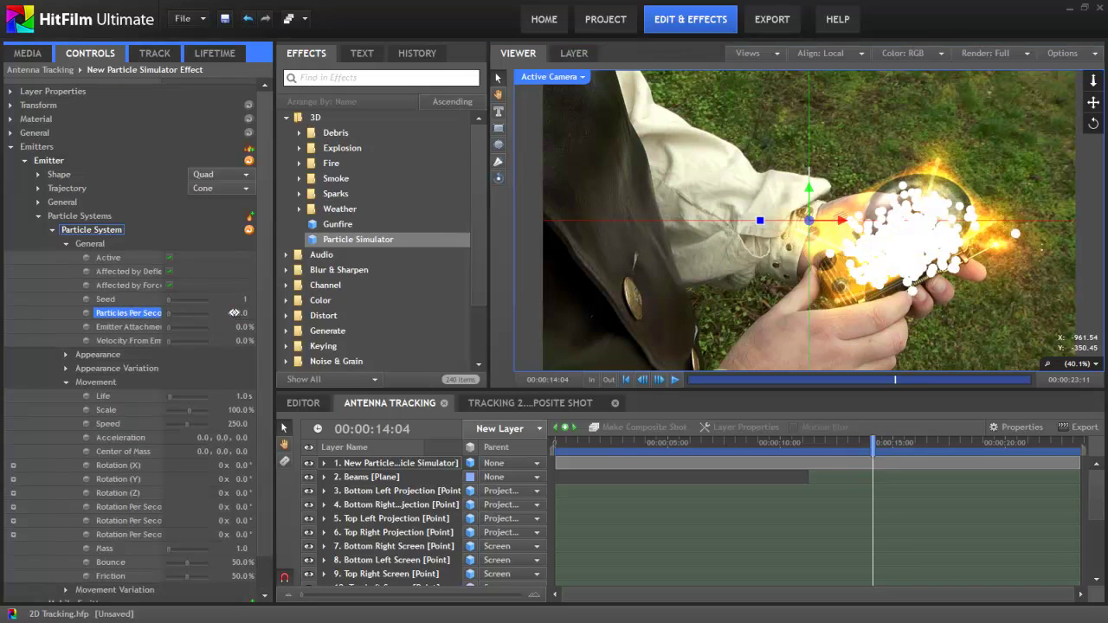
left_click(68, 248)
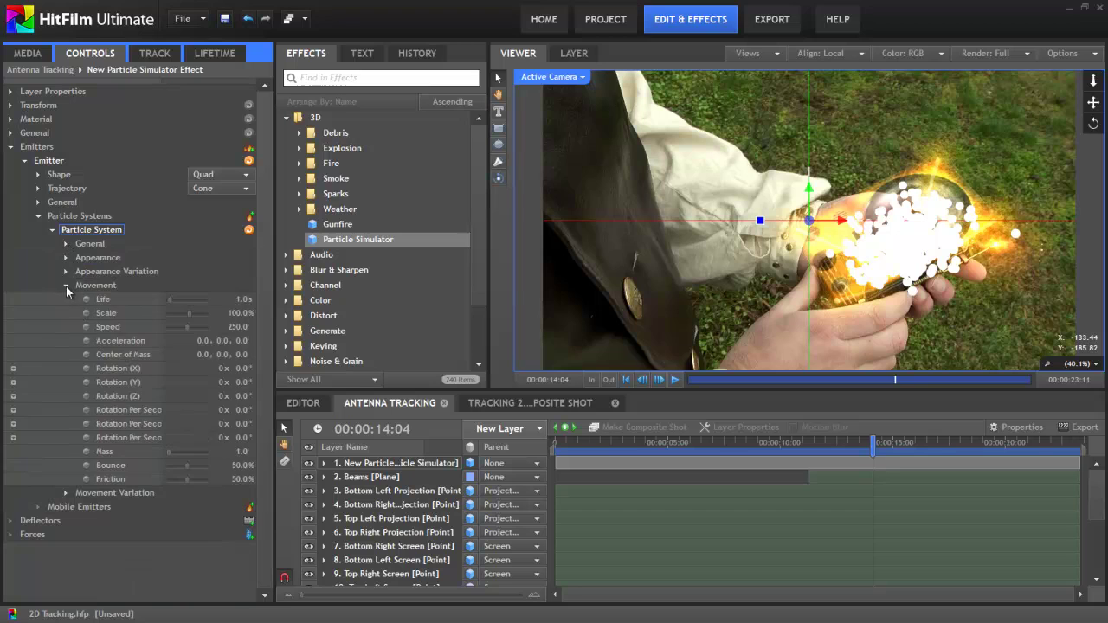
left_click(66, 286)
- Load Laser_side.png from the texture folder as the particles' texture
left_click(65, 257)
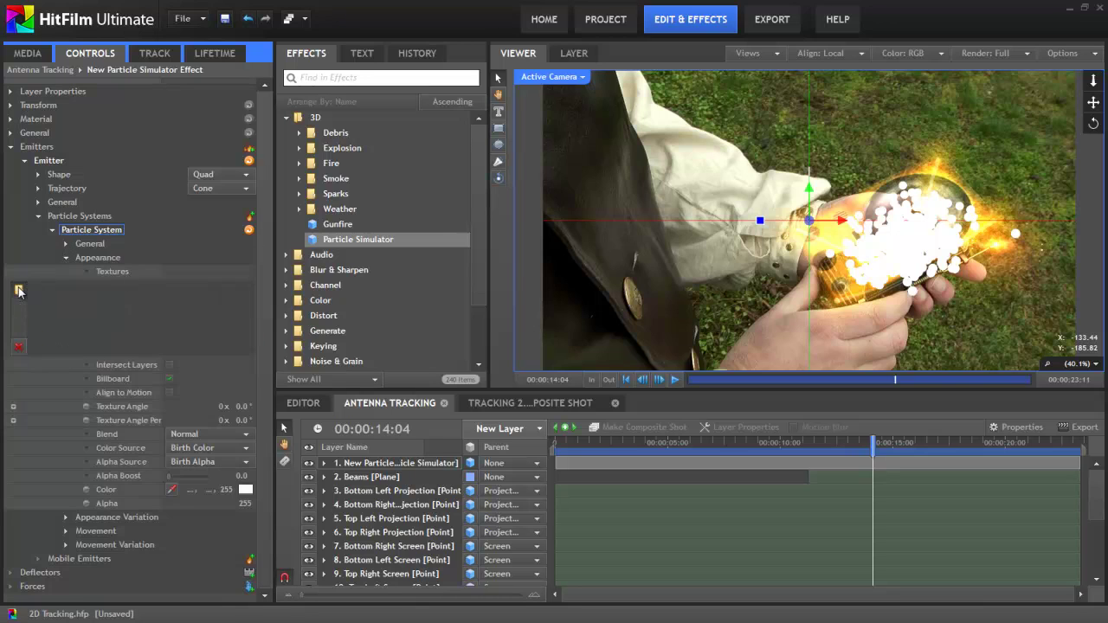
left_click(18, 290)
left_click_drag(715, 98, 717, 240)
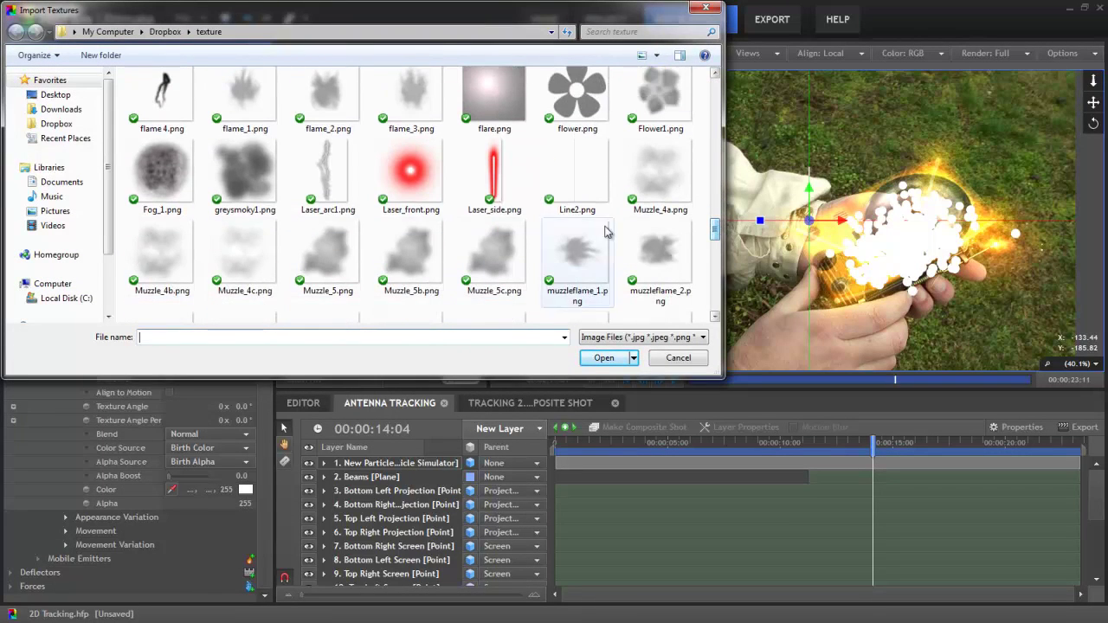
left_click(495, 179)
left_click(605, 358)
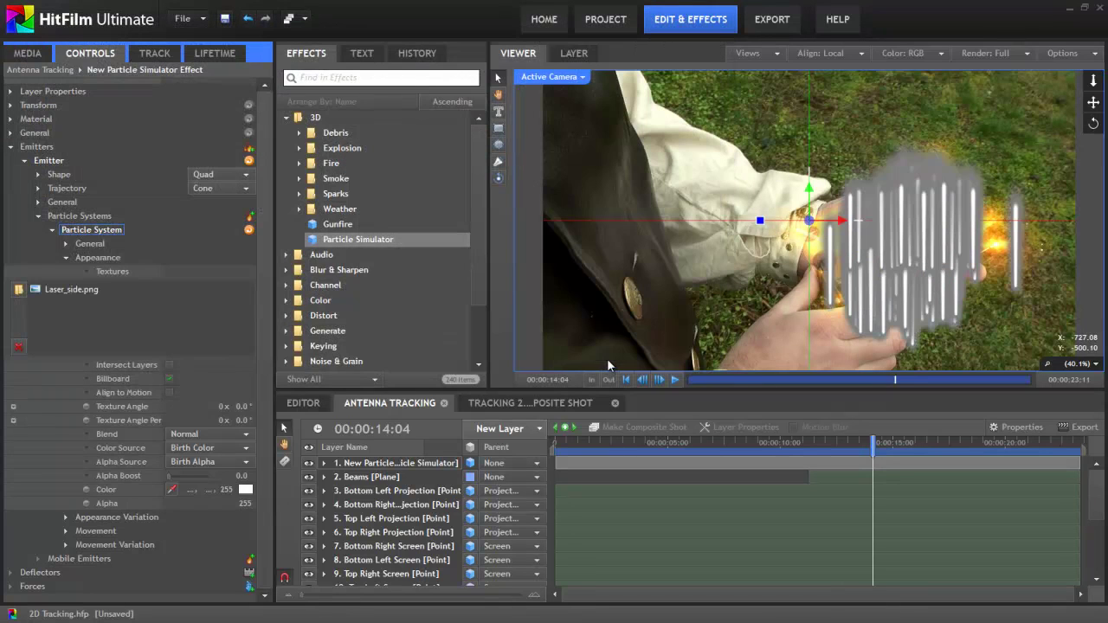
- Color the particles orange with RGB 255, 170, 0
left_click(246, 491)
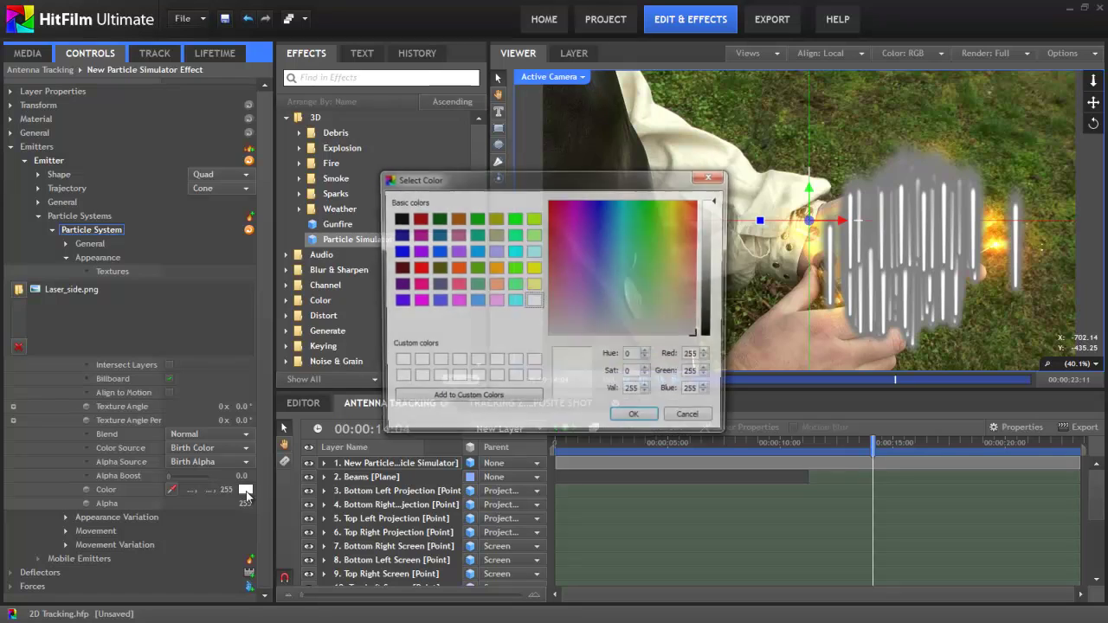
left_click(497, 272)
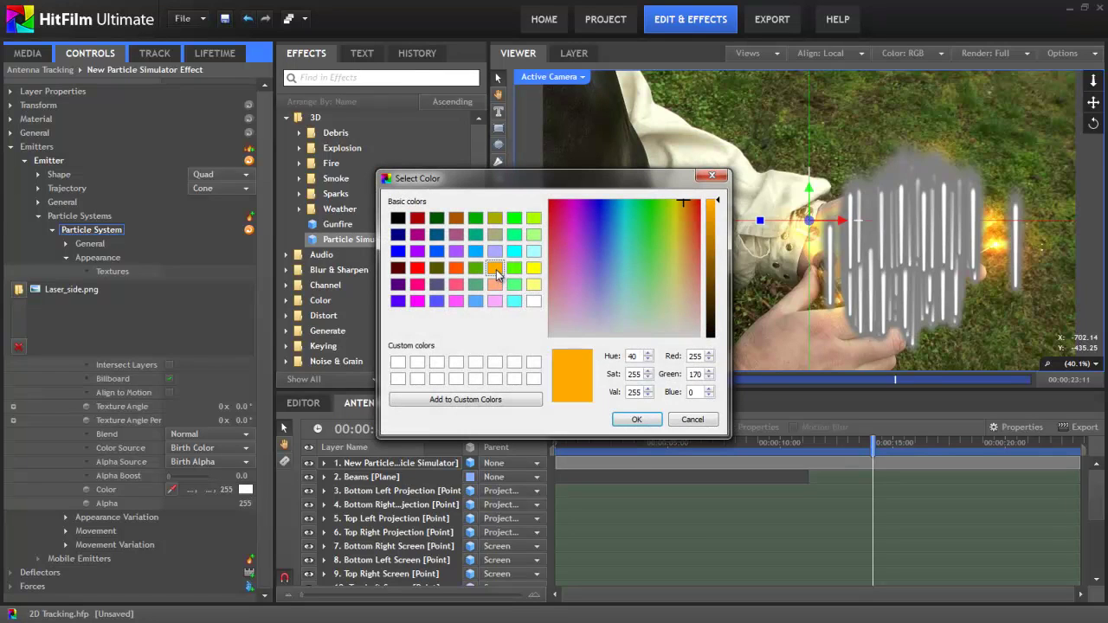
left_click(636, 418)
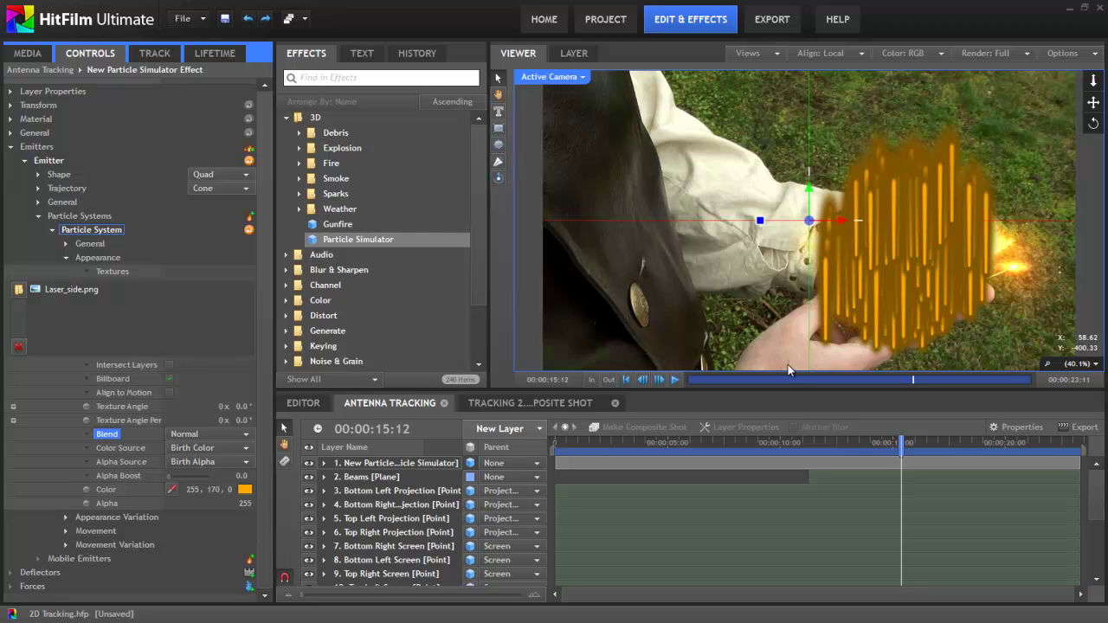
- Reduce the particles' scale to 30% and turn off their Billboard option
left_click(66, 530)
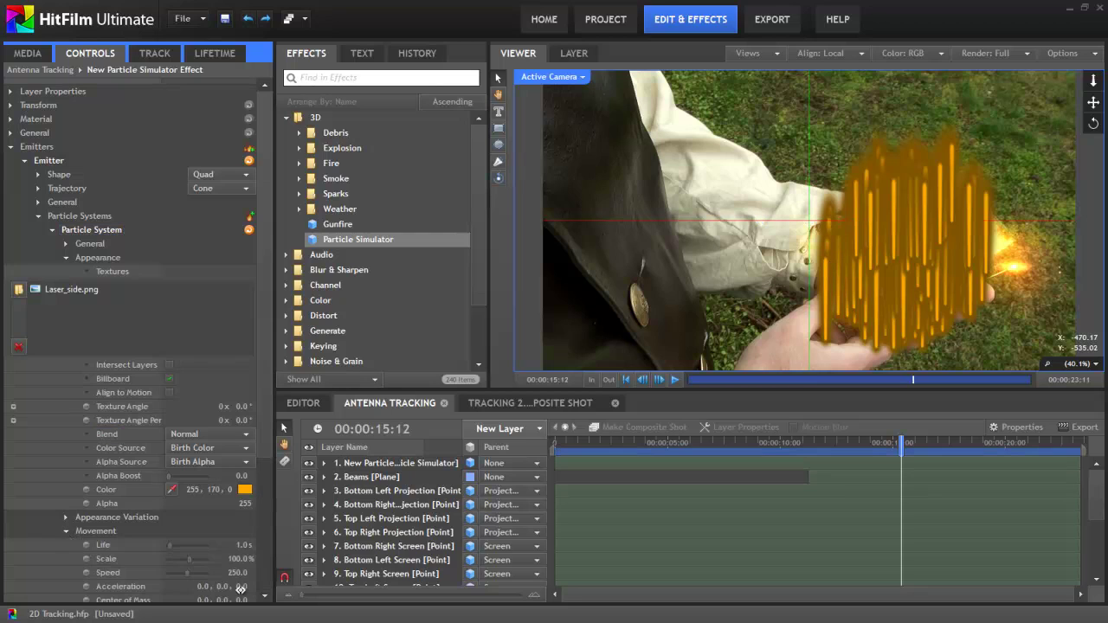
left_click_drag(234, 559, 234, 559)
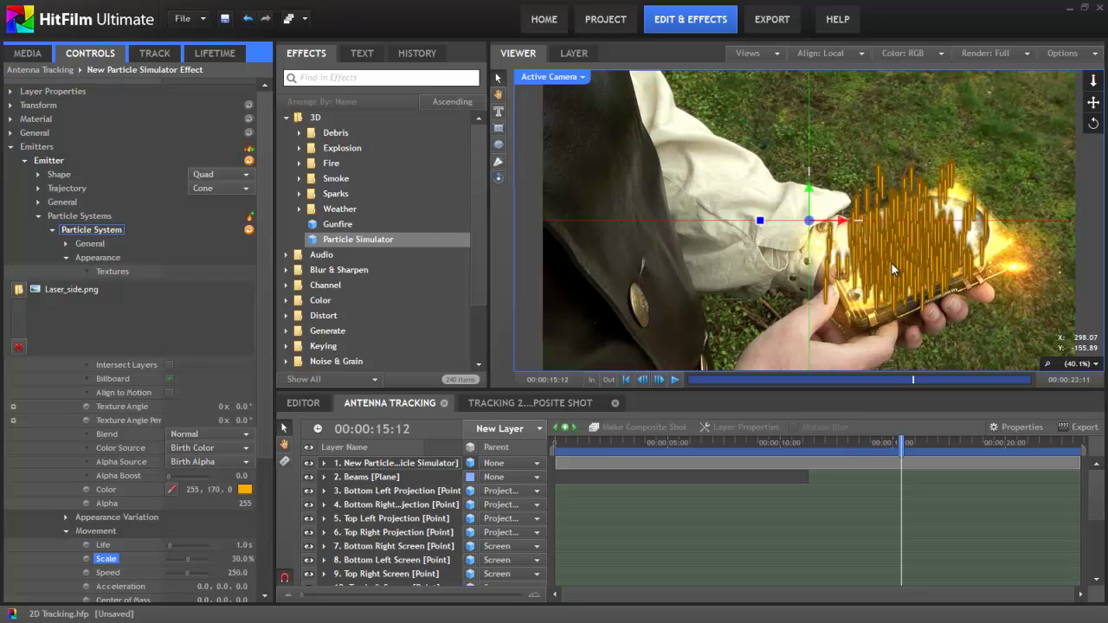
left_click(168, 379)
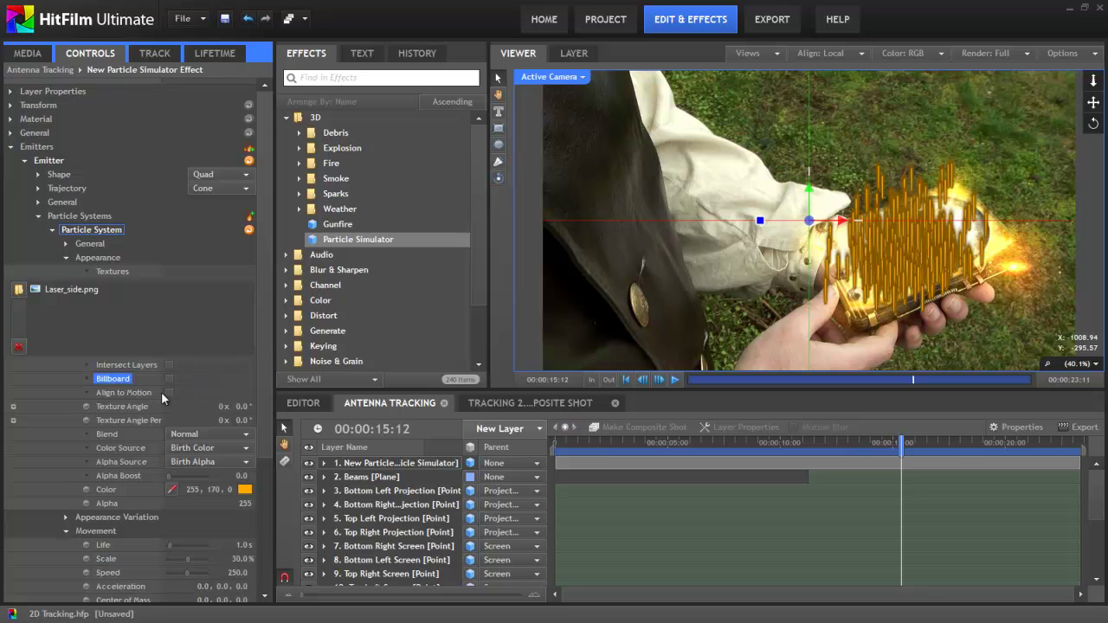
- Turn on Align to Motion for the particles and set their blend mode to Add
left_click(168, 393)
left_click_drag(900, 443, 855, 444)
left_click(245, 436)
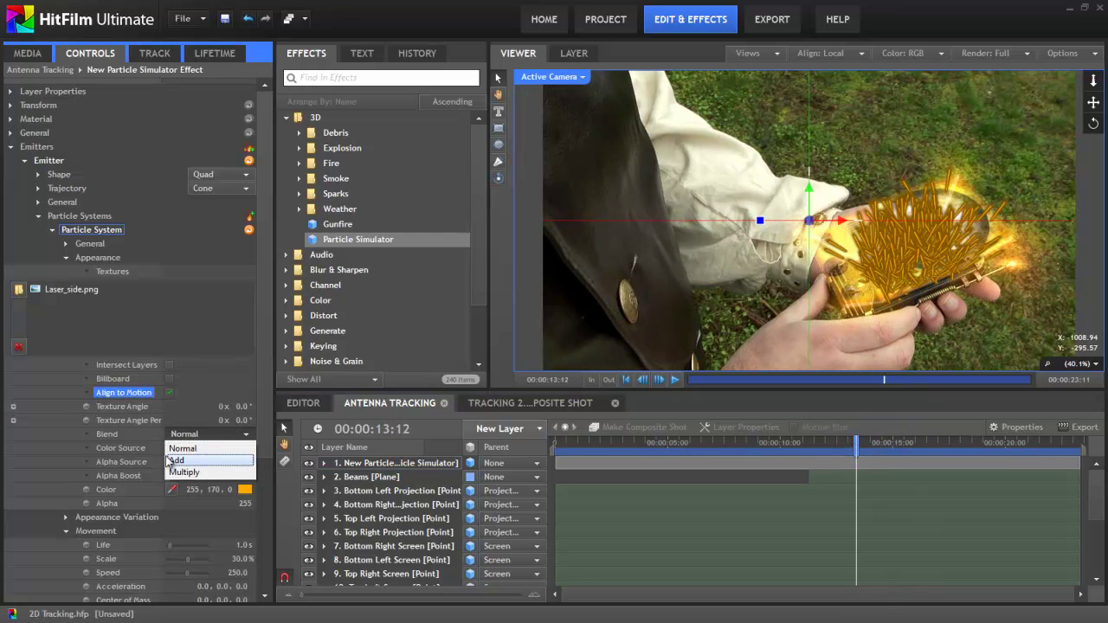
left_click(182, 461)
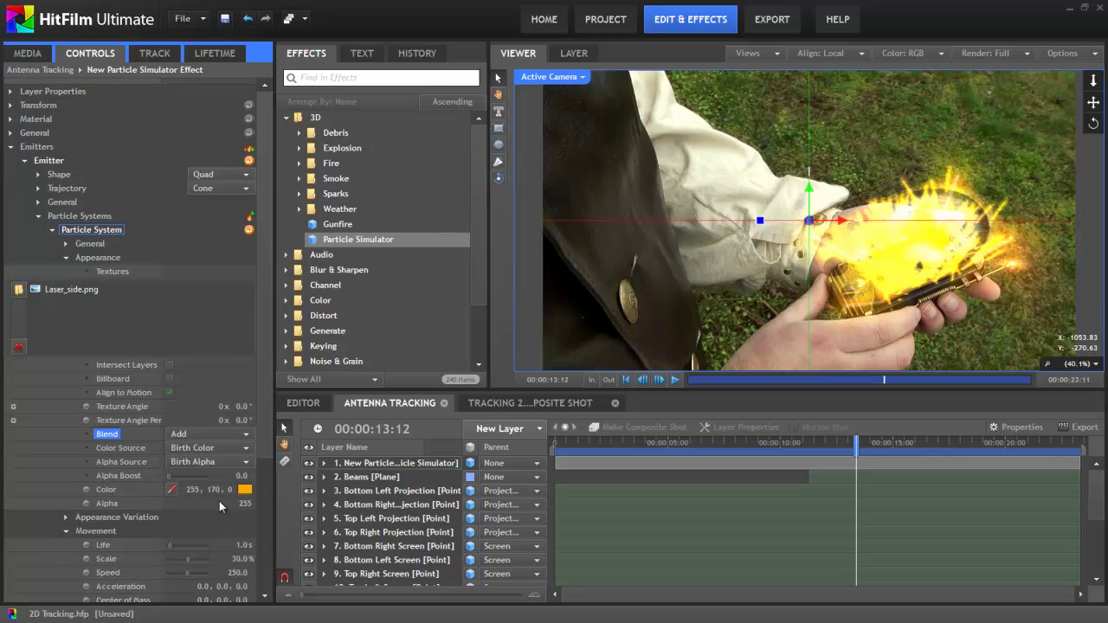
- Lower the particles' alpha to 15 and play back the effect from 00:00:10:27
left_click_drag(245, 505, 74, 502)
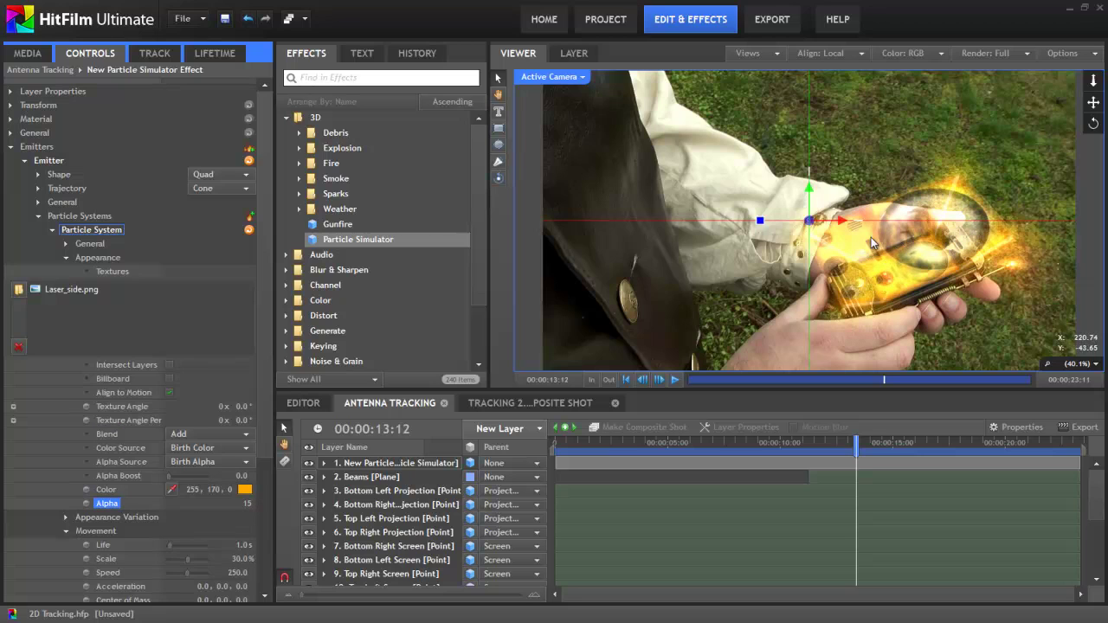
left_click_drag(856, 443, 799, 442)
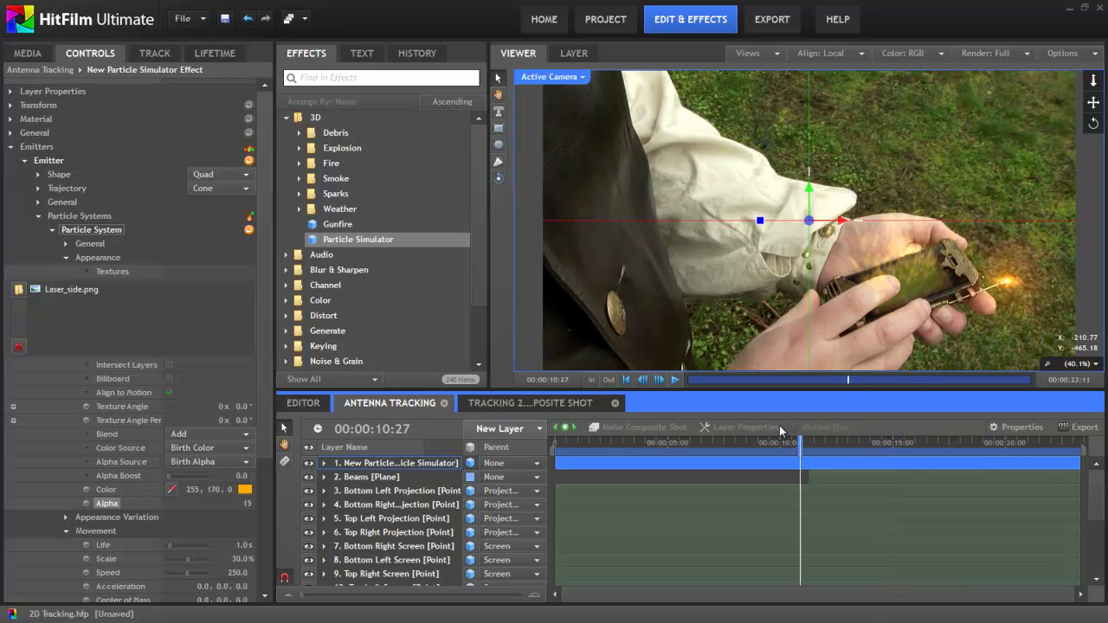
left_click(675, 381)
left_click(675, 380)
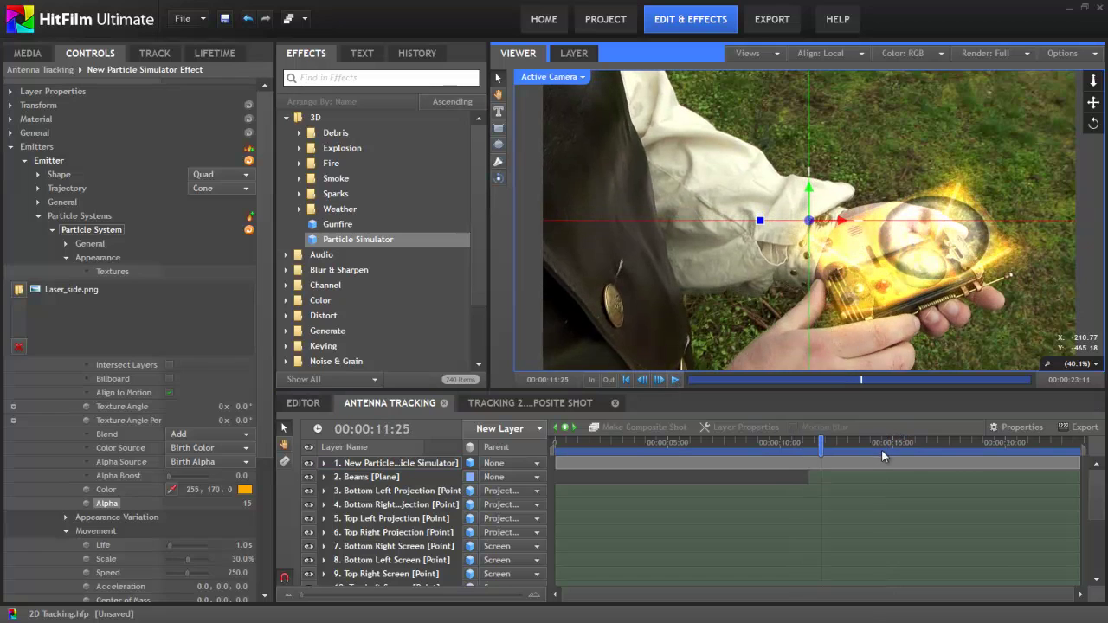
- Trim the particle simulator layer's start to line up with the Beams layer's start, and play back the result
left_click_drag(820, 443, 812, 443)
left_click_drag(556, 464, 795, 443)
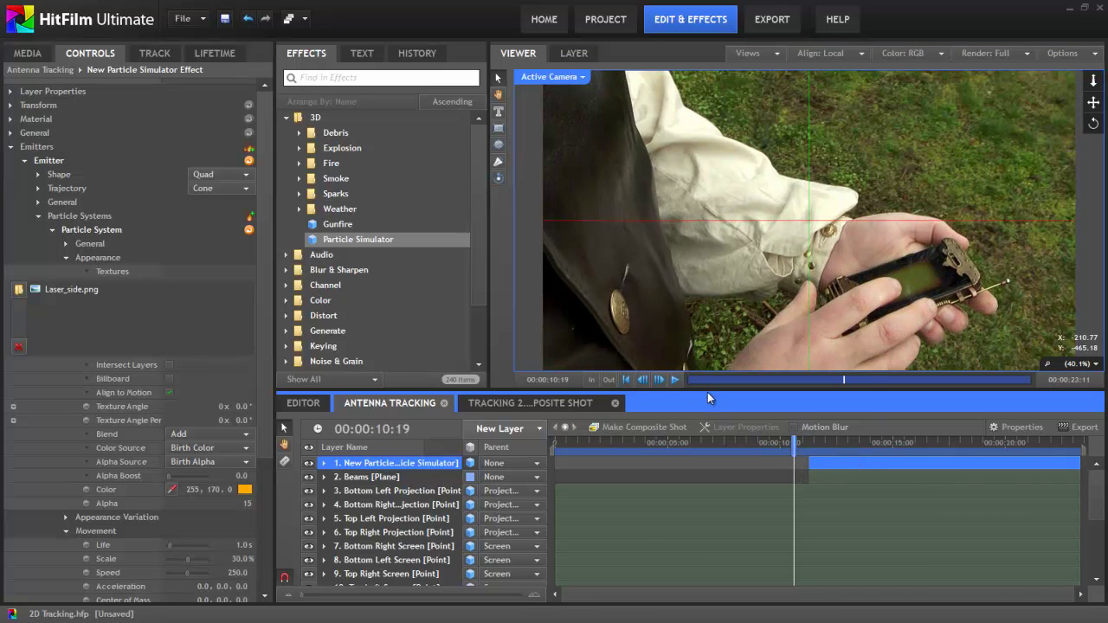
left_click(675, 380)
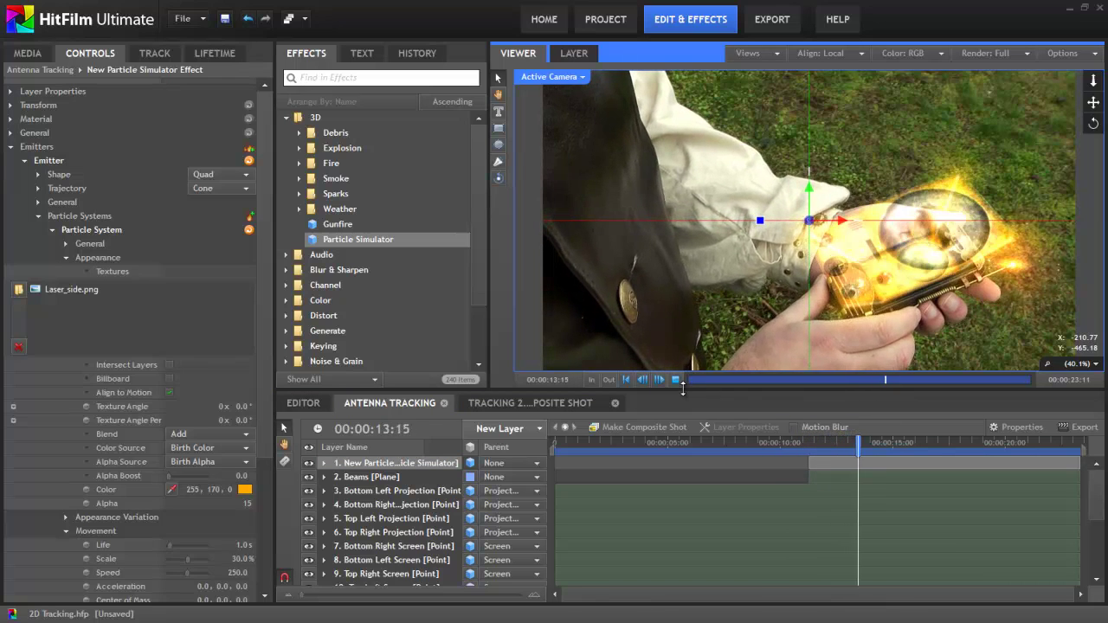
left_click(679, 381)
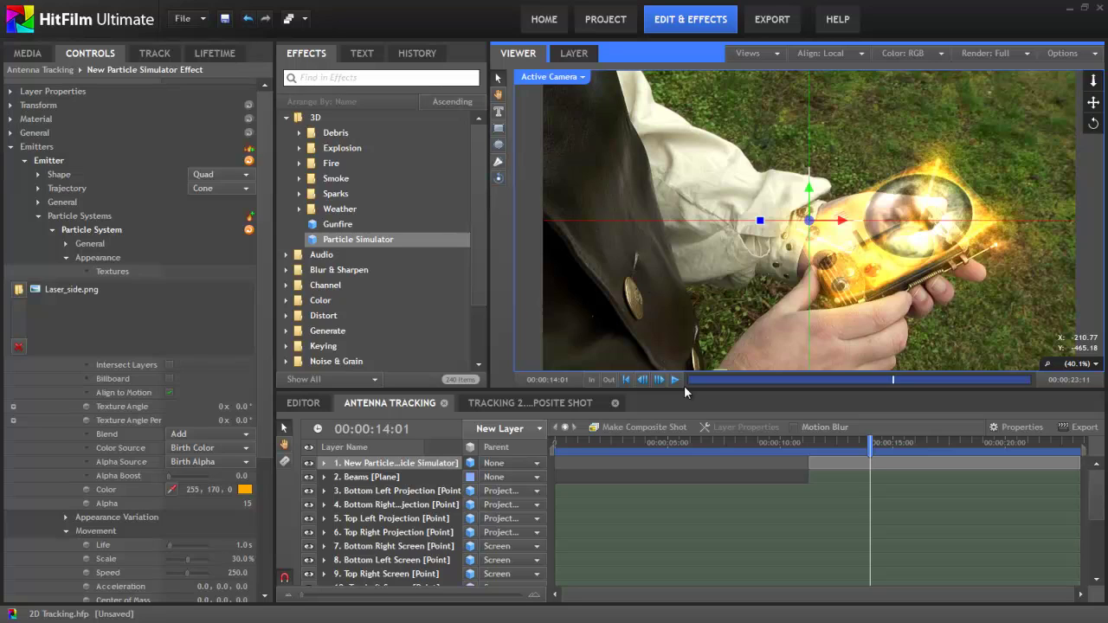
- At 00:00:11:12, enable position and scale keyframes on the Projection Highlights layer
left_click(810, 443)
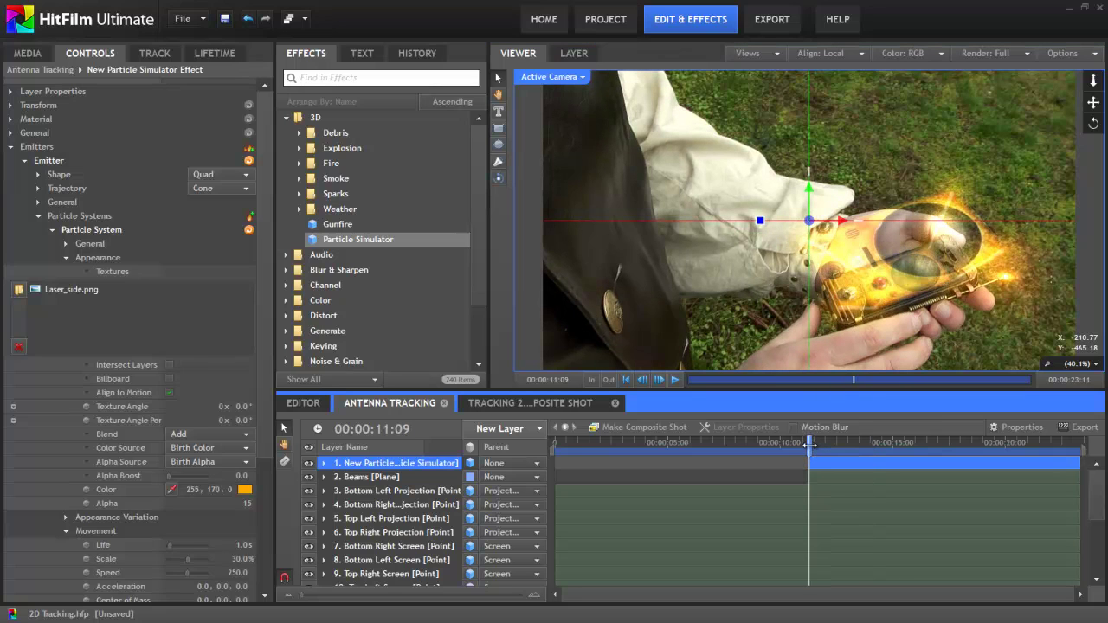
left_click_drag(303, 597, 368, 597)
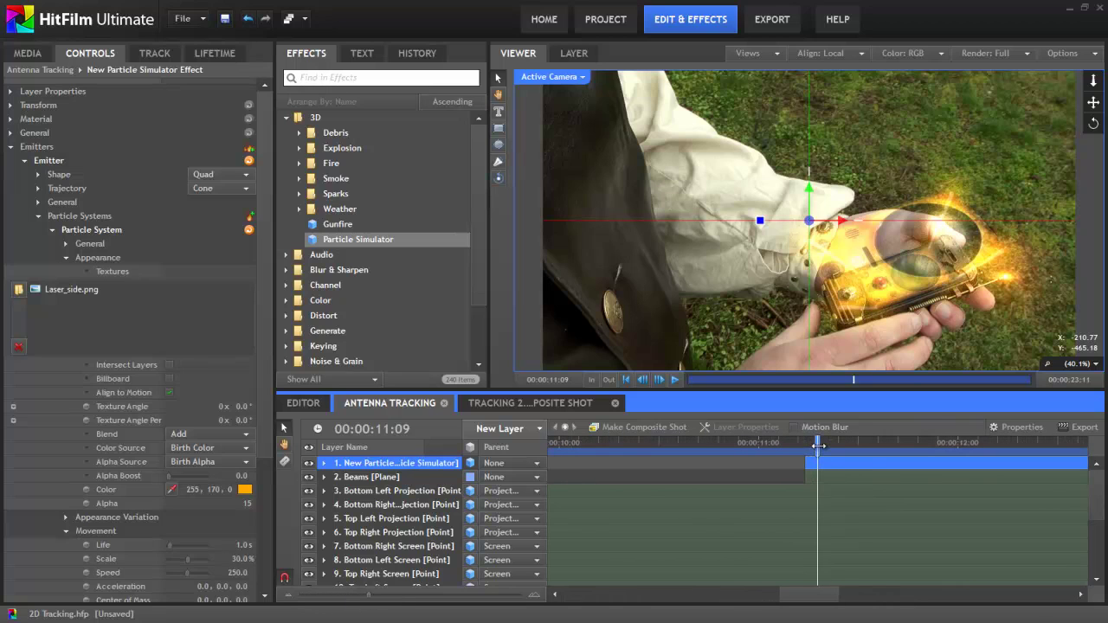
left_click_drag(818, 444, 805, 444)
key("Right")
key("Right")
key("Right")
key("Right")
key("Right")
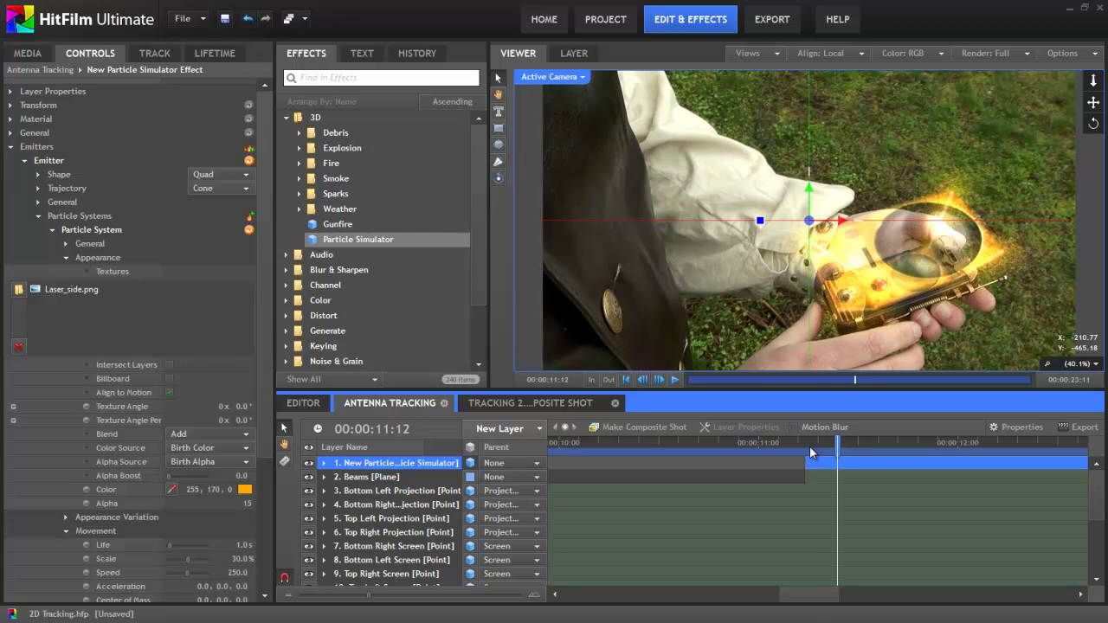
scroll(383, 523, "down", 3)
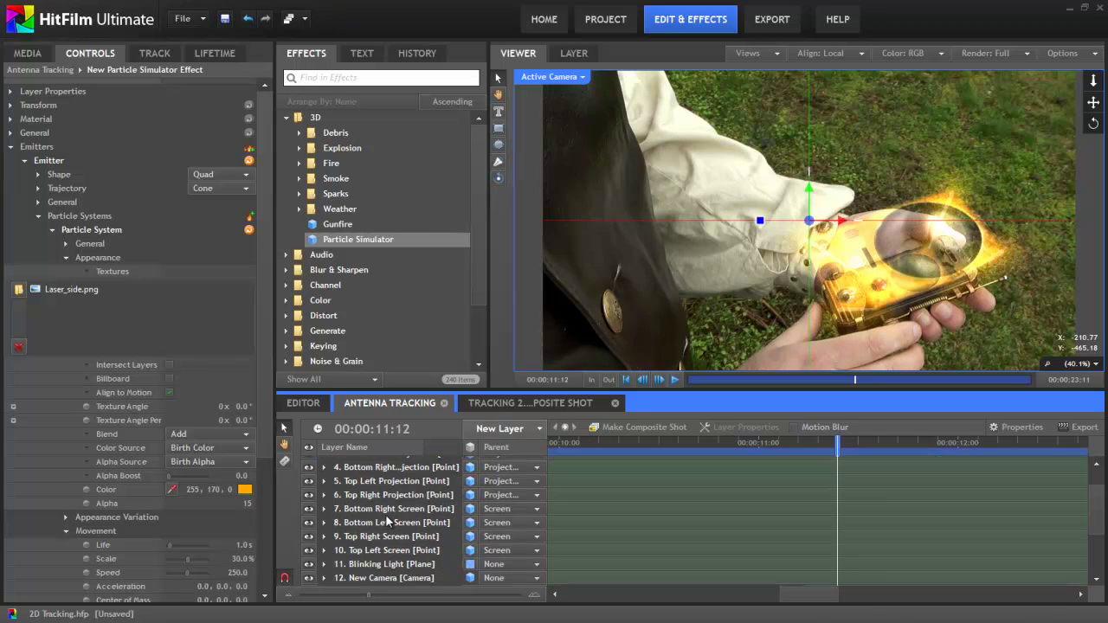
scroll(387, 508, "down", 7)
left_click(381, 523)
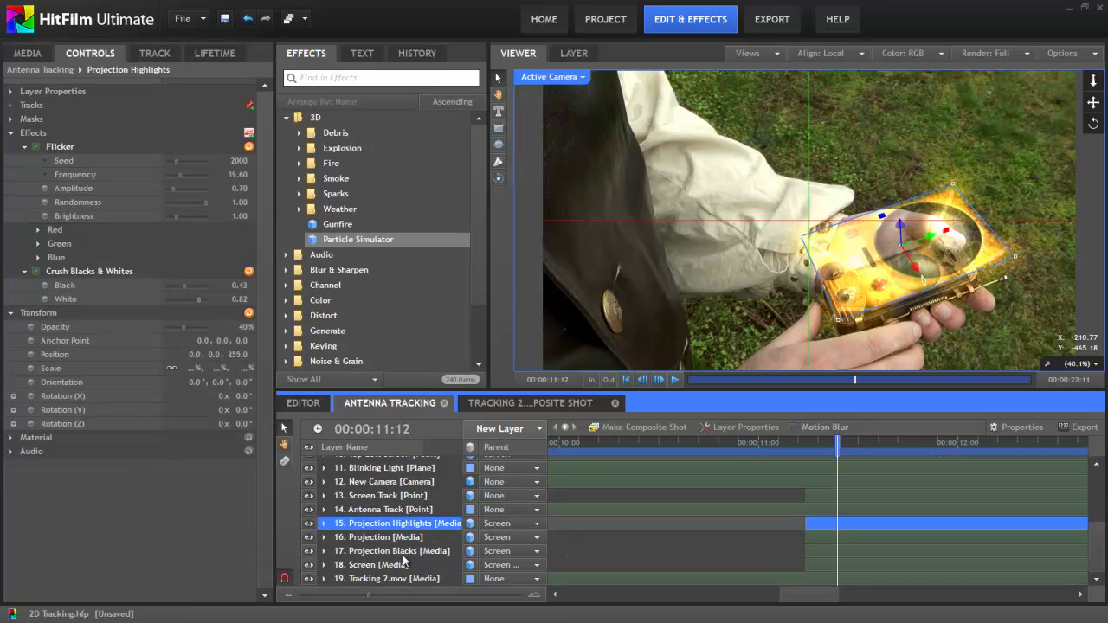
left_click(32, 353)
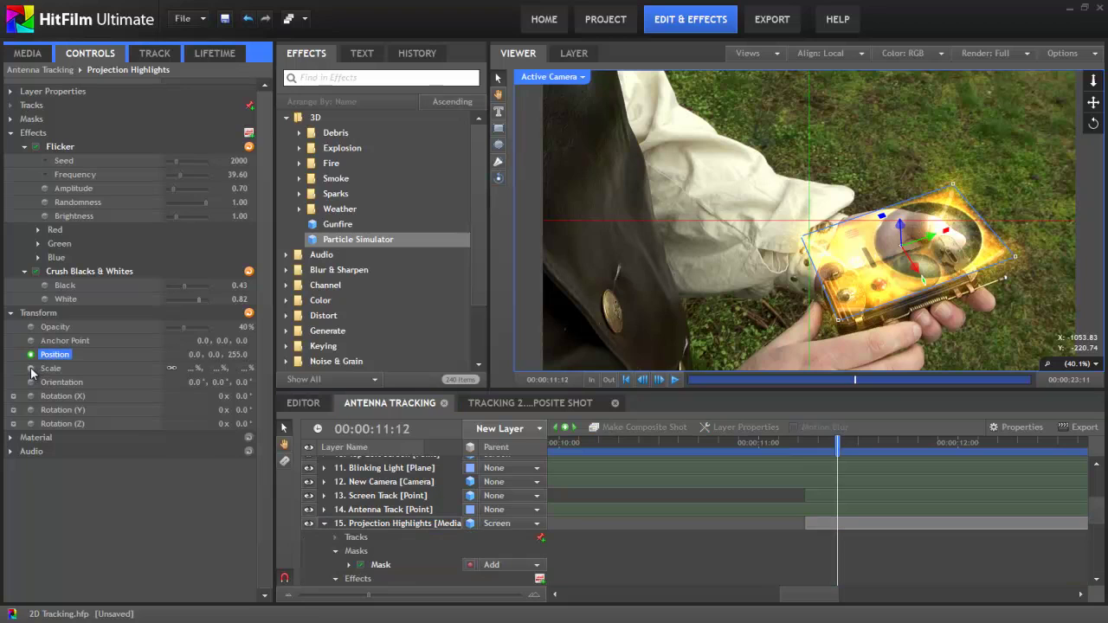
left_click(31, 368)
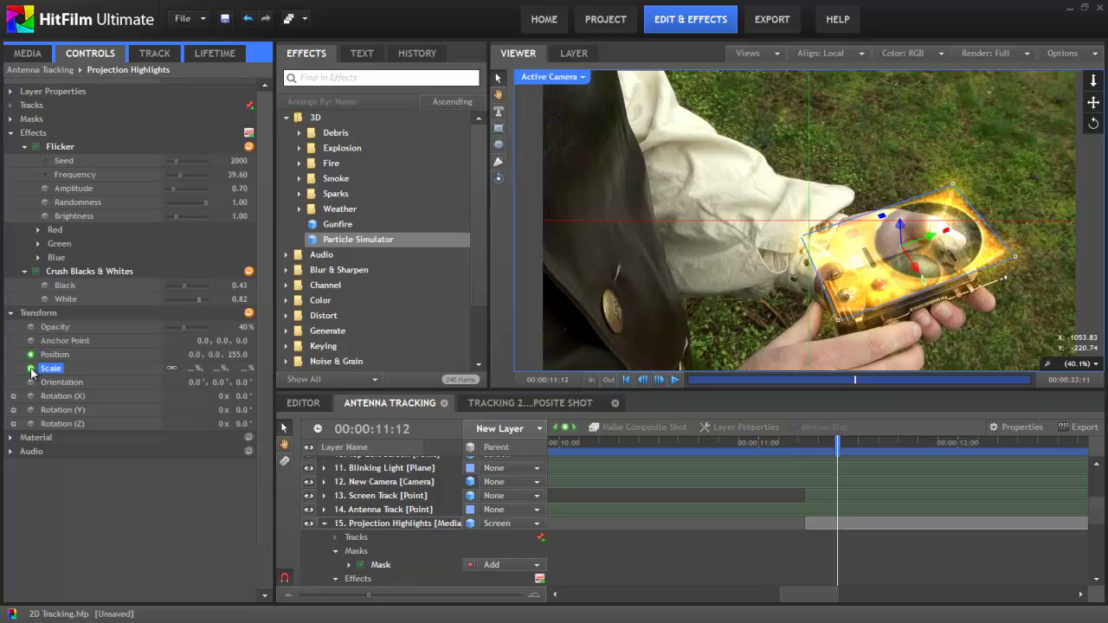
left_click(325, 523)
- Enable position and scale keyframes at the same frame on the Projection and Projection Blacks layers
left_click(364, 537)
left_click(11, 146)
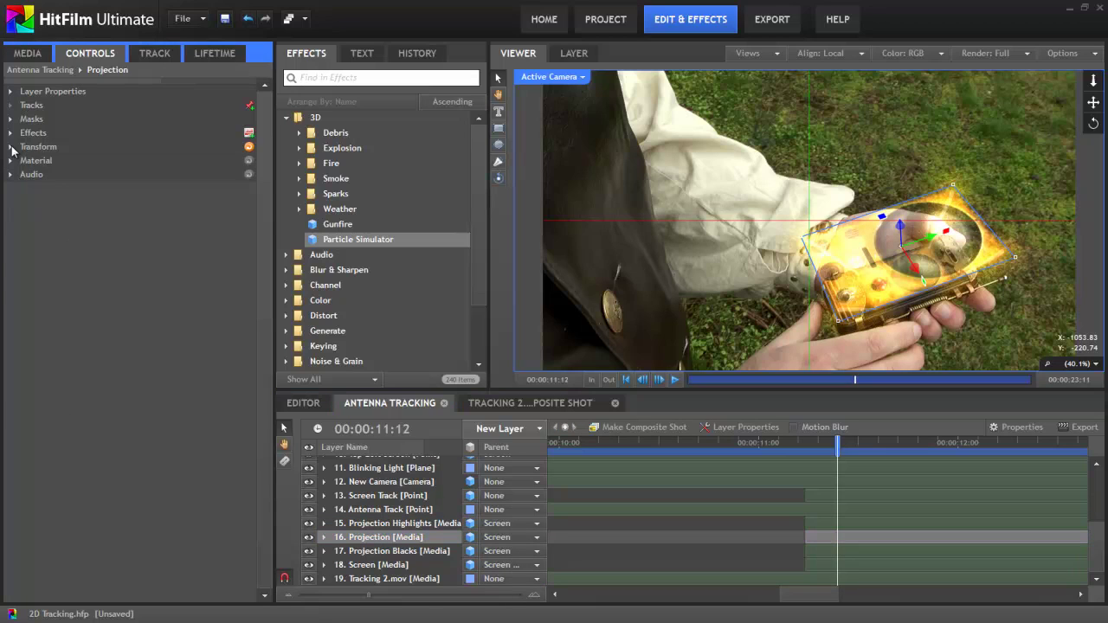
left_click(32, 188)
left_click(31, 201)
left_click(324, 536)
left_click(385, 550)
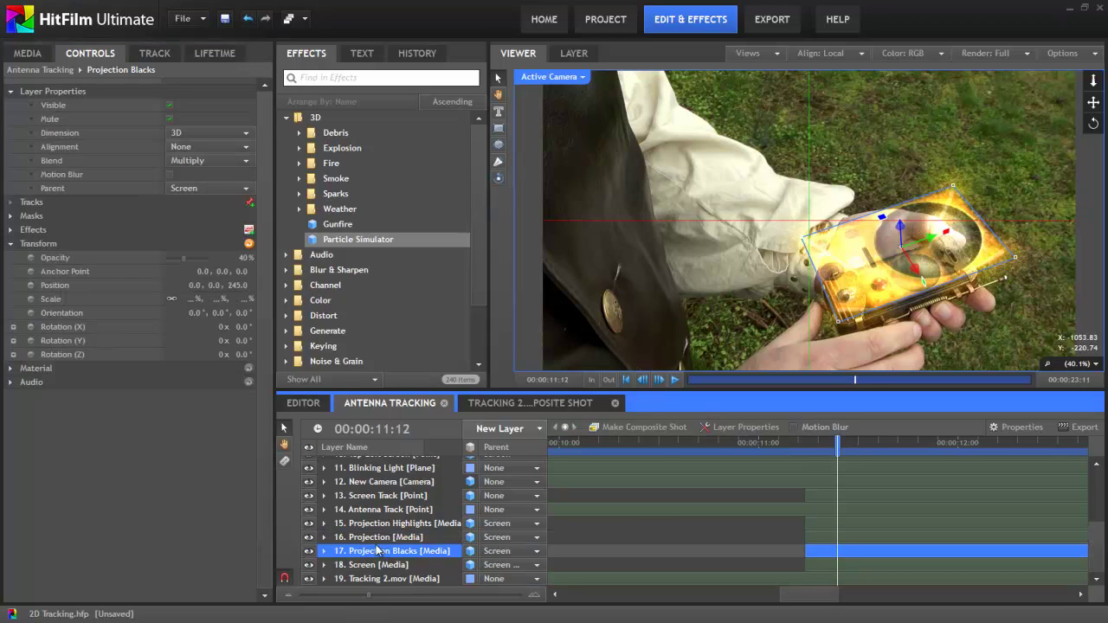
left_click(55, 286)
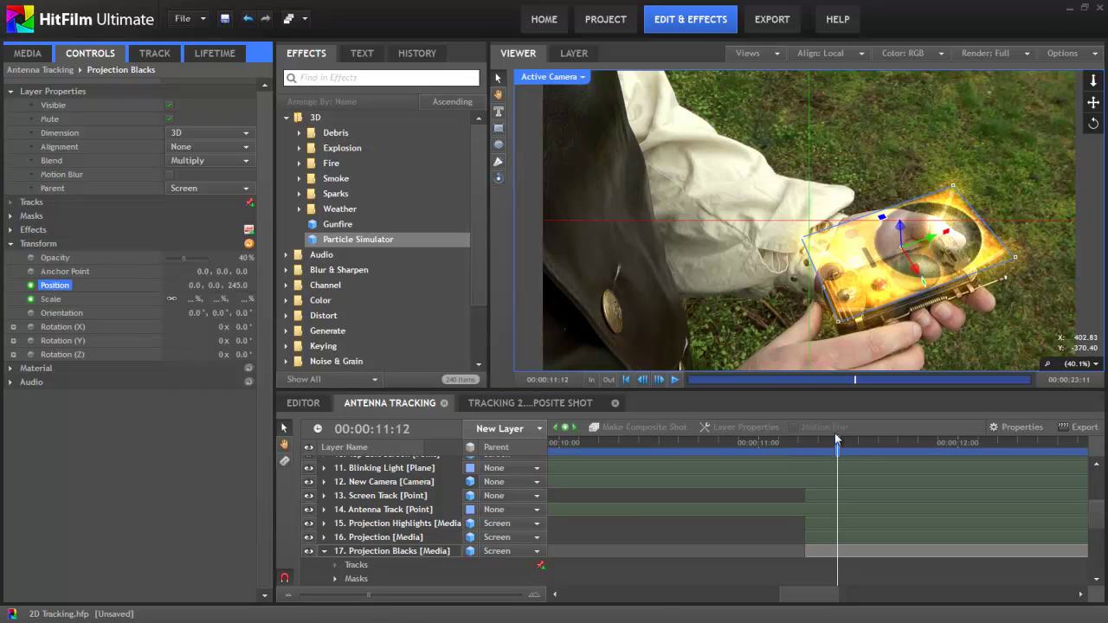
- At 00:00:11:07, keyframe the Projection Blacks layer with a Z position of 0 and a scale of 100%
left_click_drag(837, 442, 810, 441)
key("Left")
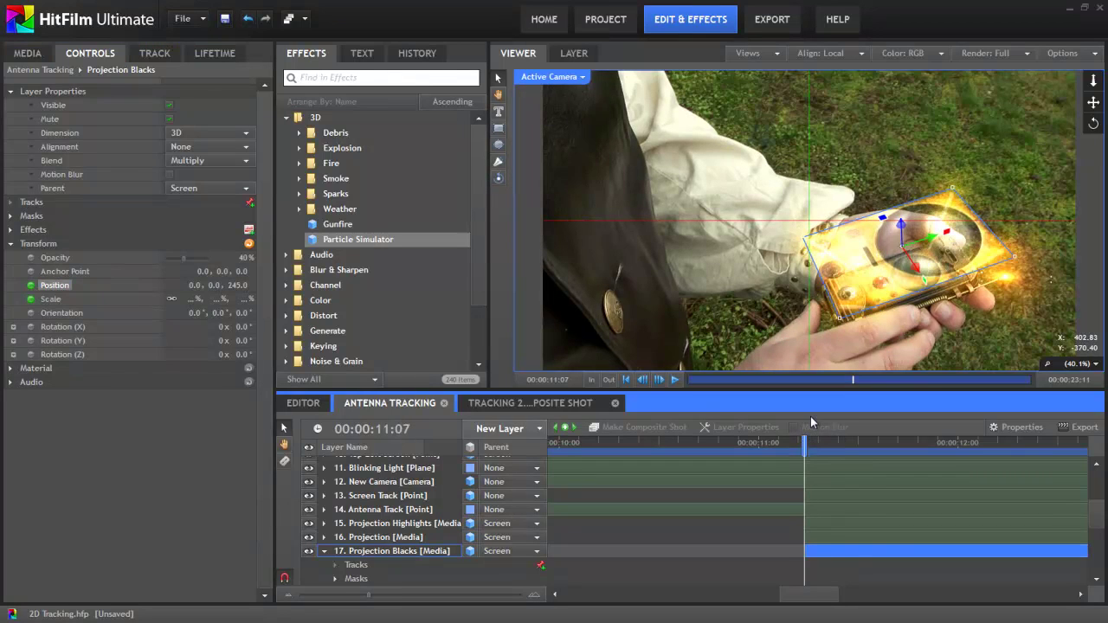
key("Left")
key("Right")
left_click(240, 286)
key("Tab")
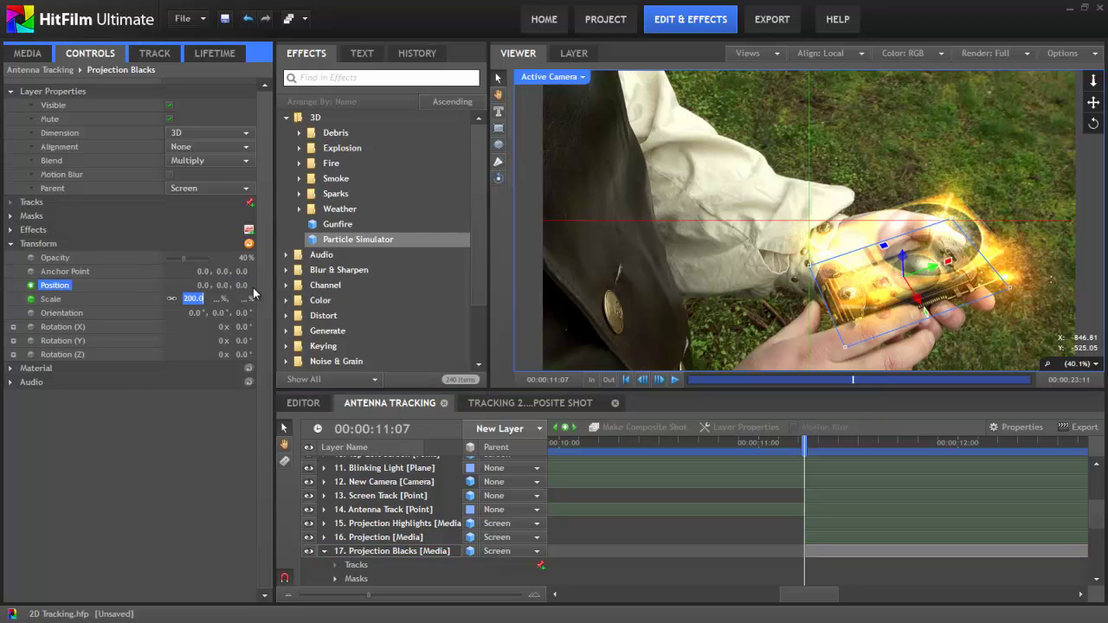
type("100")
key("Return")
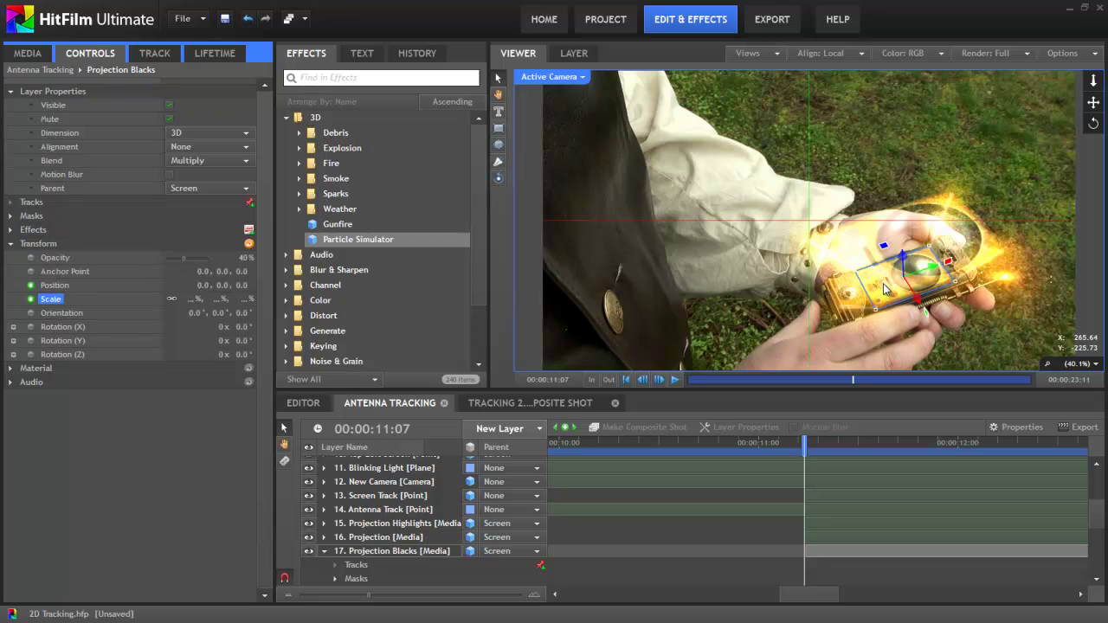
- Keyframe the Projection layer at 00:00:11:07 with a Z position of 0 and a scale of 100%
left_click(387, 537)
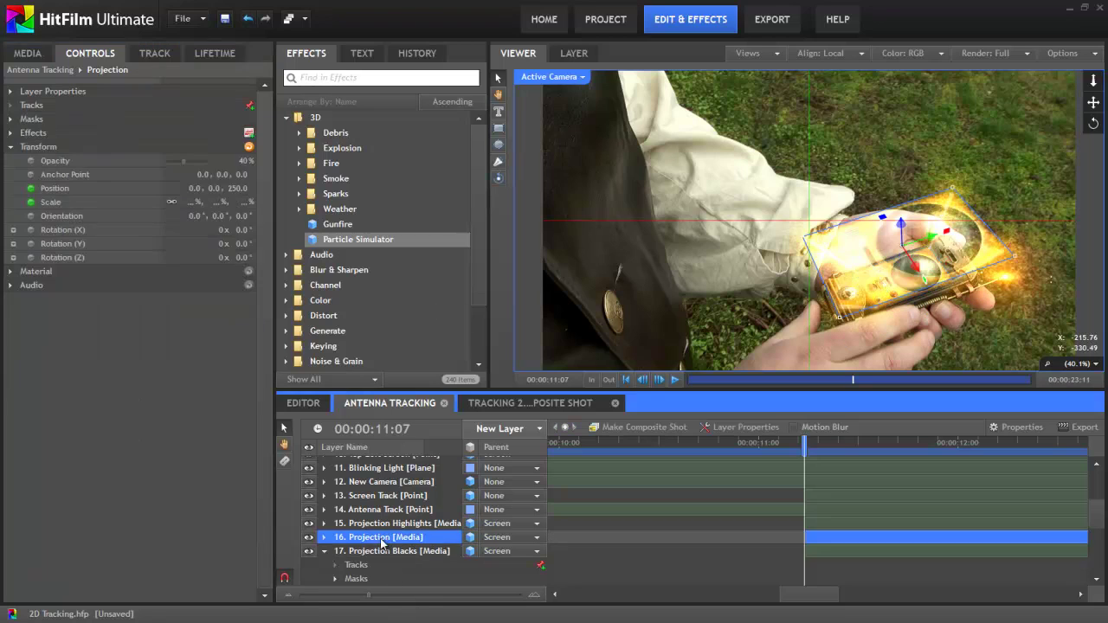
left_click(238, 194)
type("100")
key("Return")
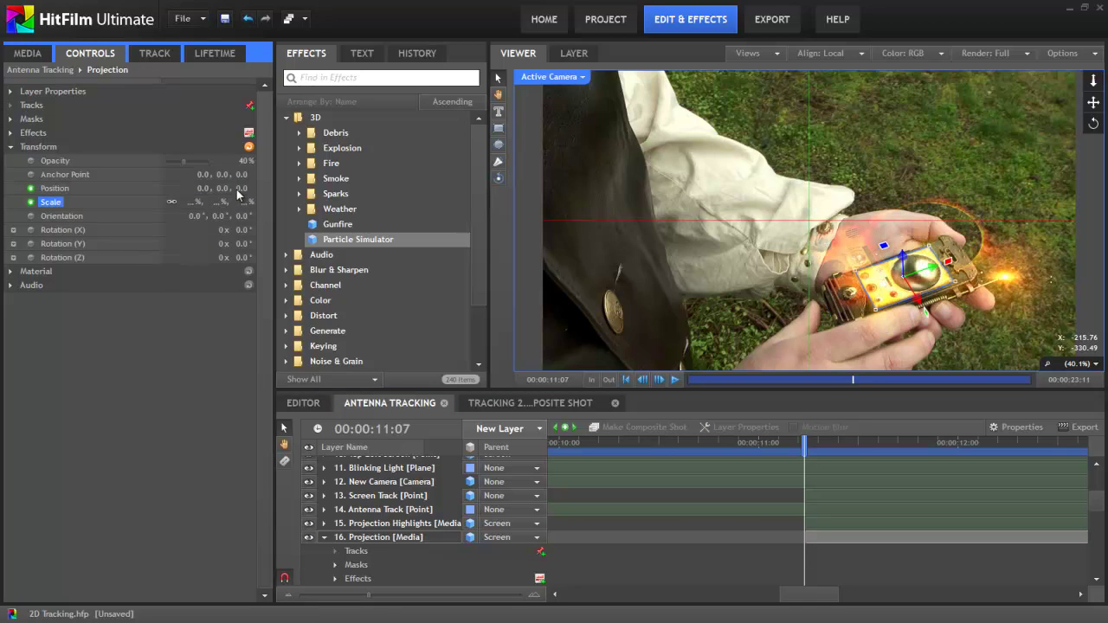
- Keyframe the Projection Highlights layer at 00:00:11:07 with Z position 0 and scale 100%, and scrub through the expansion
left_click(369, 525)
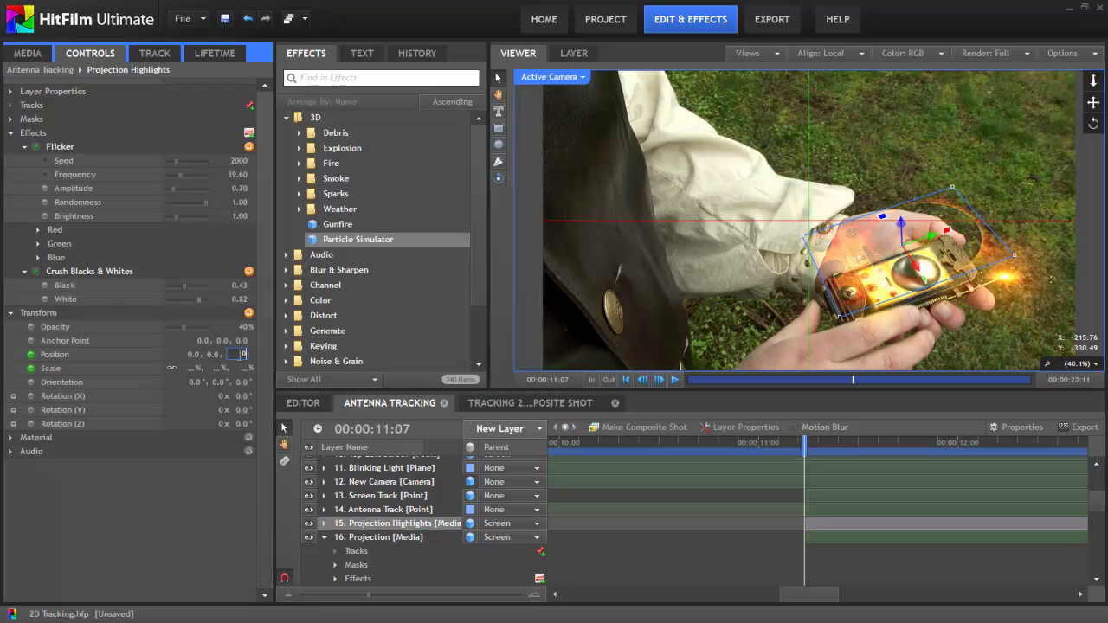
left_click(239, 360)
type("10")
type("0")
key("Return")
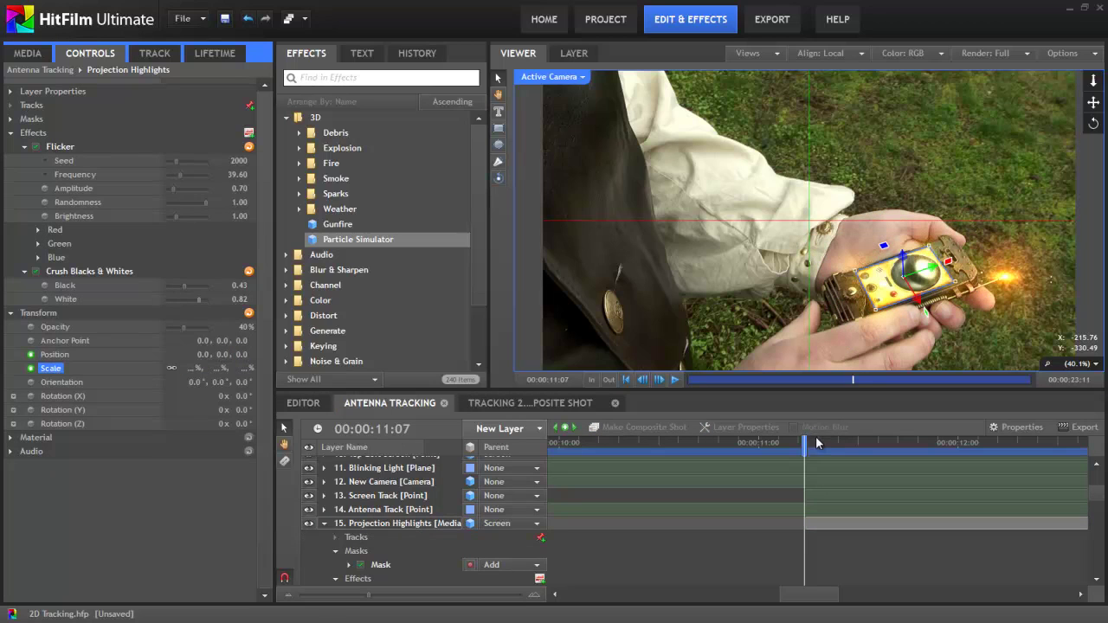
left_click_drag(803, 443, 830, 446)
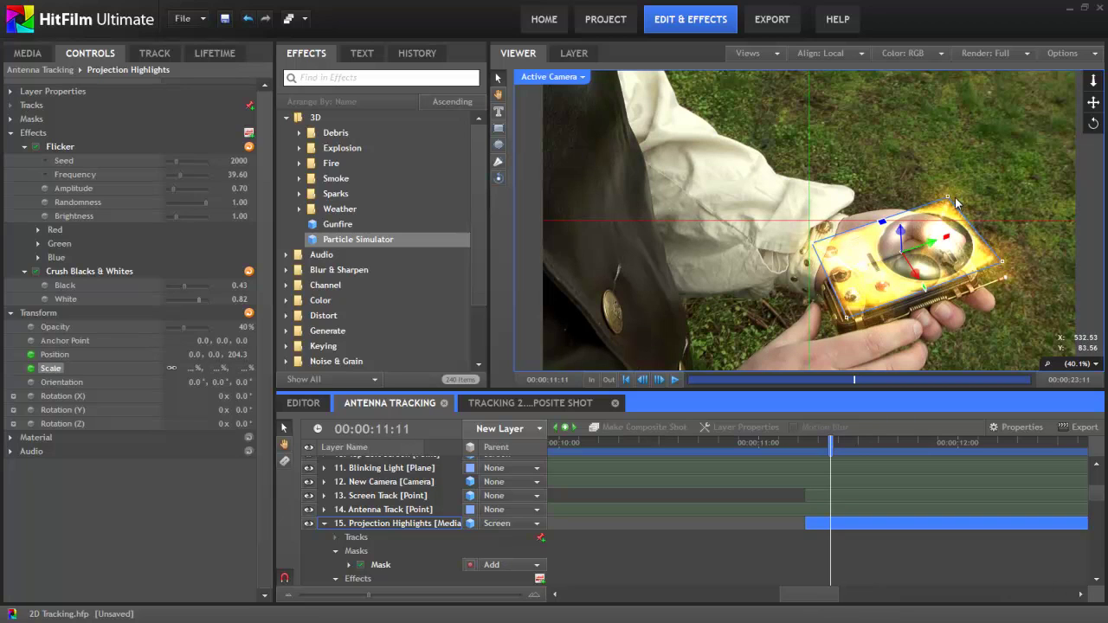
left_click_drag(813, 443, 844, 443)
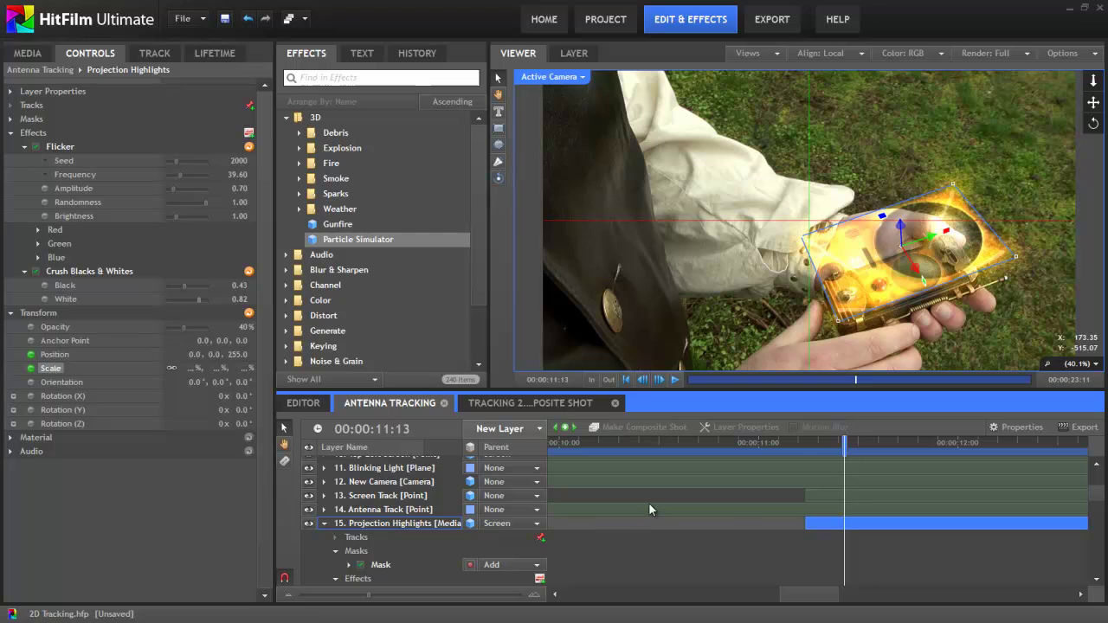
- Move the Projection Highlights layer's ending position and scale keyframes one frame earlier
scroll(787, 545, "down", 3)
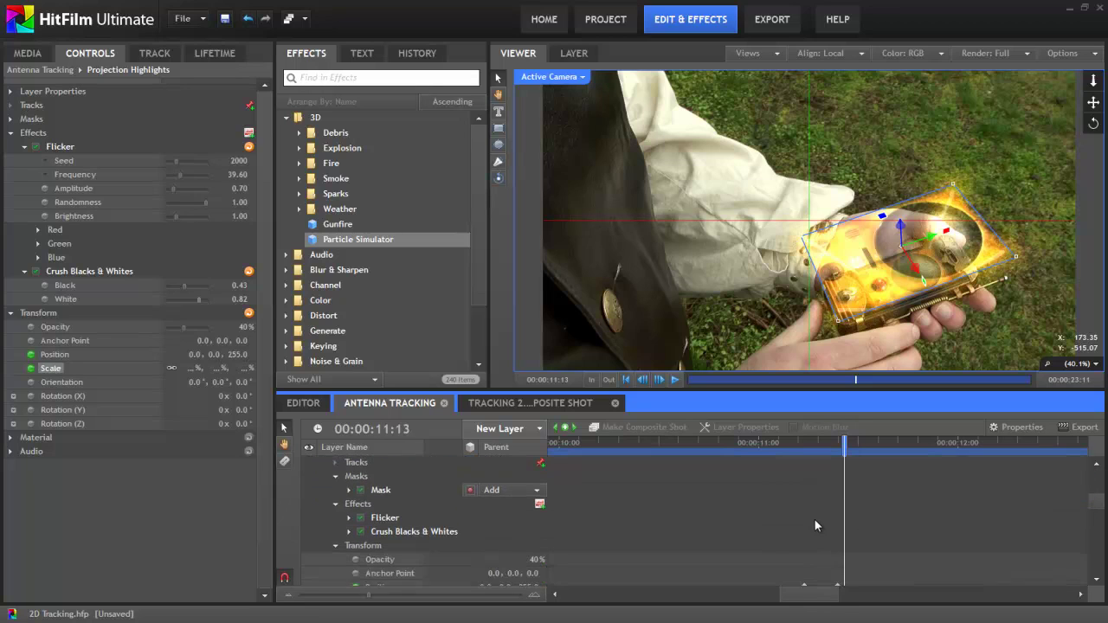
scroll(826, 517, "down", 1)
left_click_drag(830, 510, 841, 529)
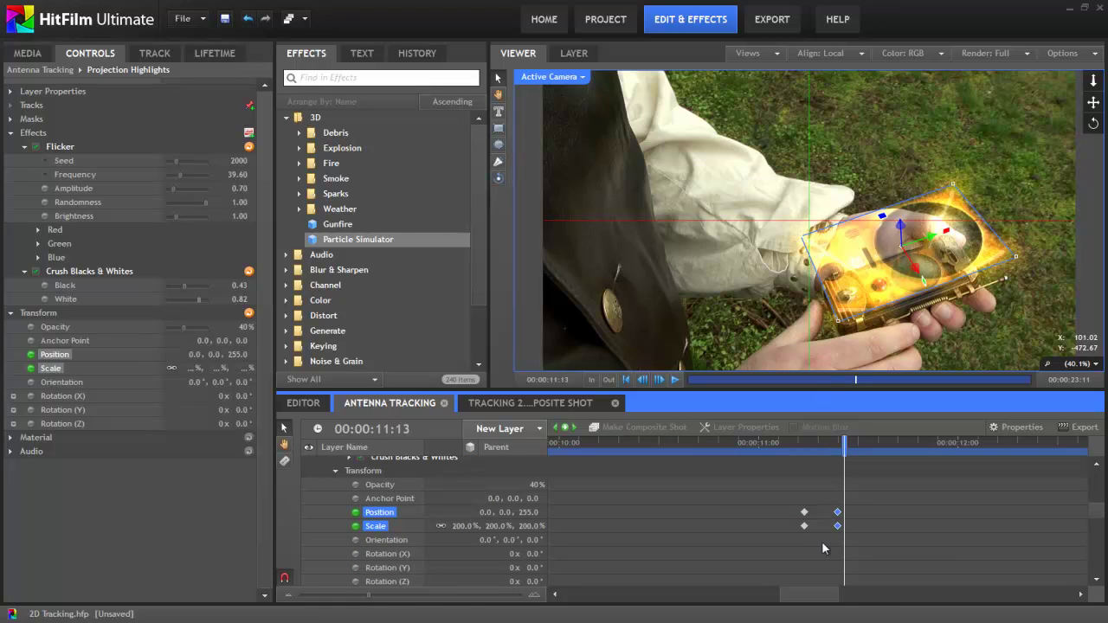
left_click_drag(838, 517, 832, 517)
scroll(773, 492, "down", 3)
scroll(773, 491, "up", 3)
scroll(770, 490, "down", 2)
- Move the Projection Blacks layer's ending position and scale keyframes one frame later, to 00:00:11:13
left_click(410, 498)
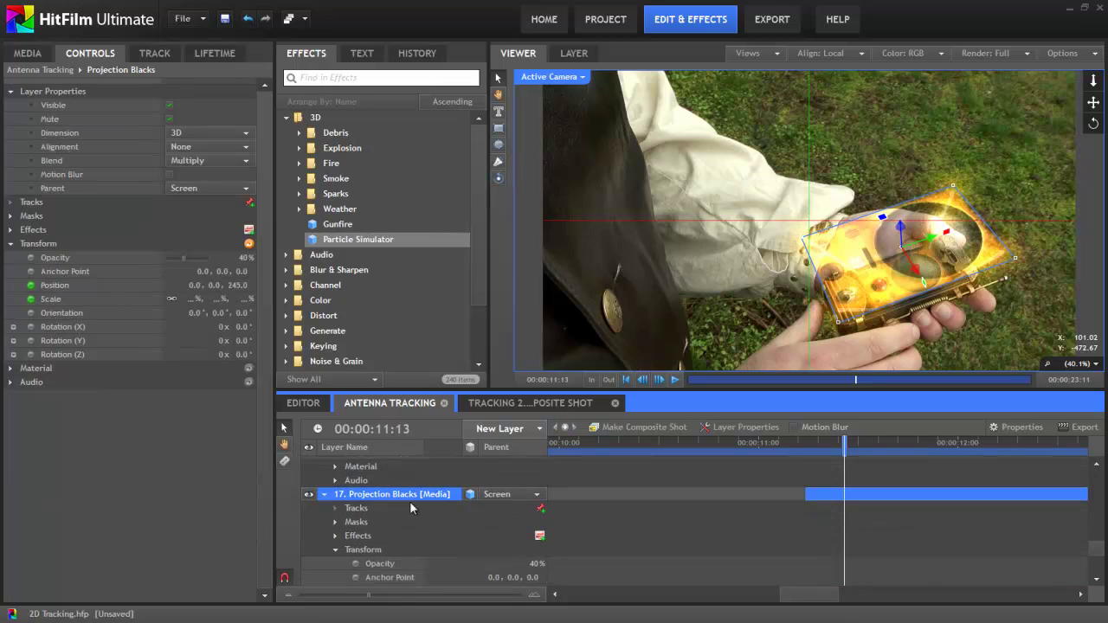
scroll(877, 515, "down", 4)
left_click_drag(830, 513, 846, 532)
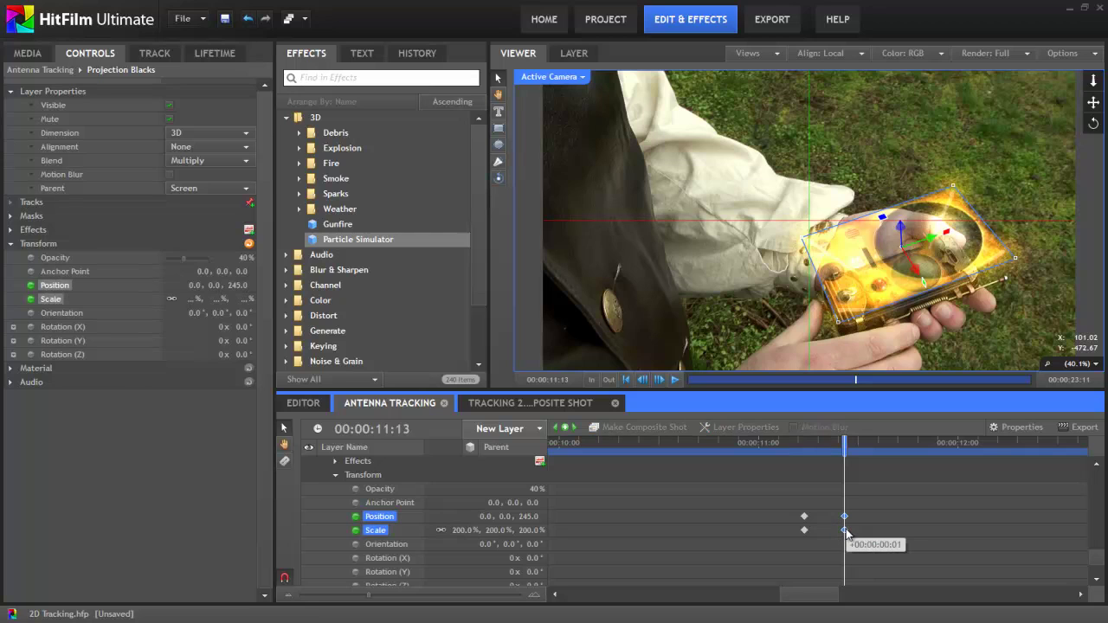
- Collapse the three projection layers in the timeline and play back the projection's expansion from 00:00:11:05
left_click(791, 443)
scroll(554, 499, "up", 3)
left_click(326, 494)
left_click(328, 509)
left_click(327, 537)
left_click(326, 529)
scroll(316, 521, "up", 3)
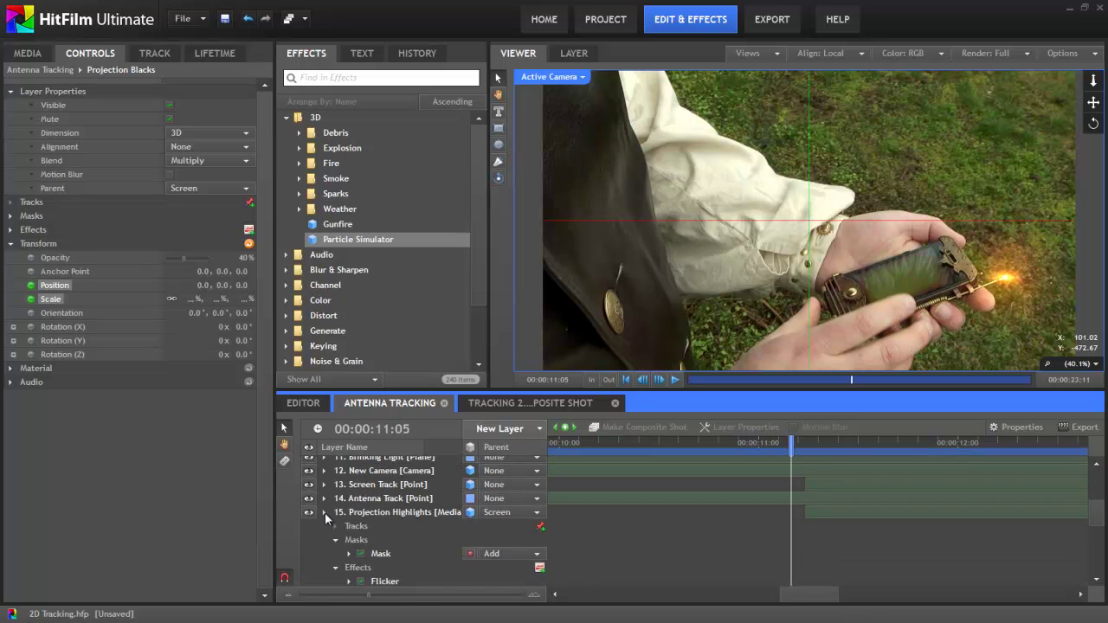
left_click(325, 520)
left_click(675, 379)
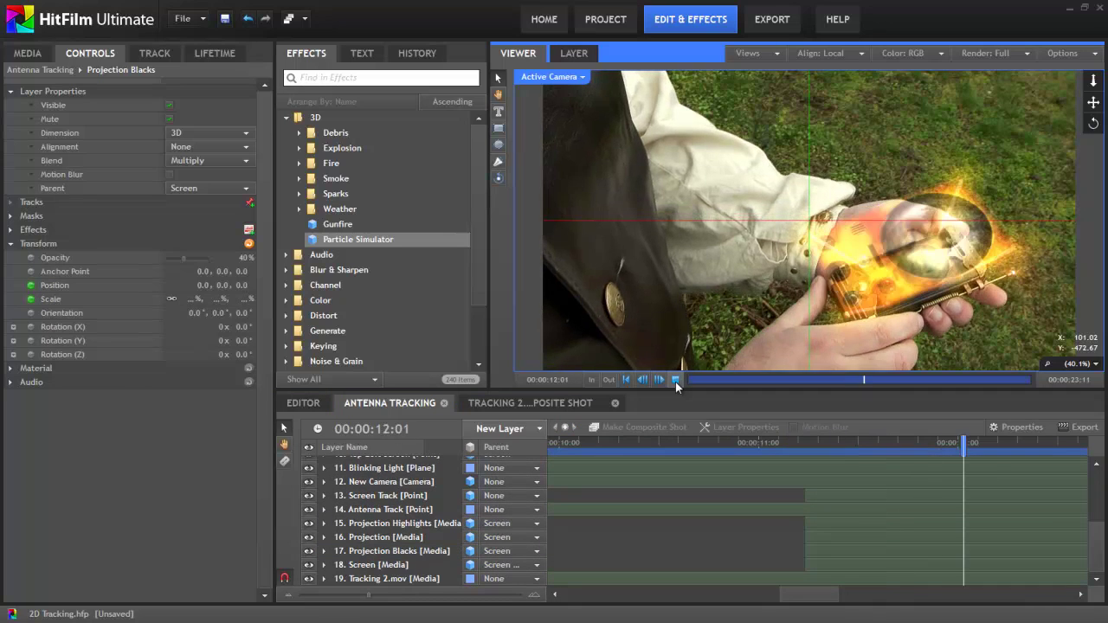